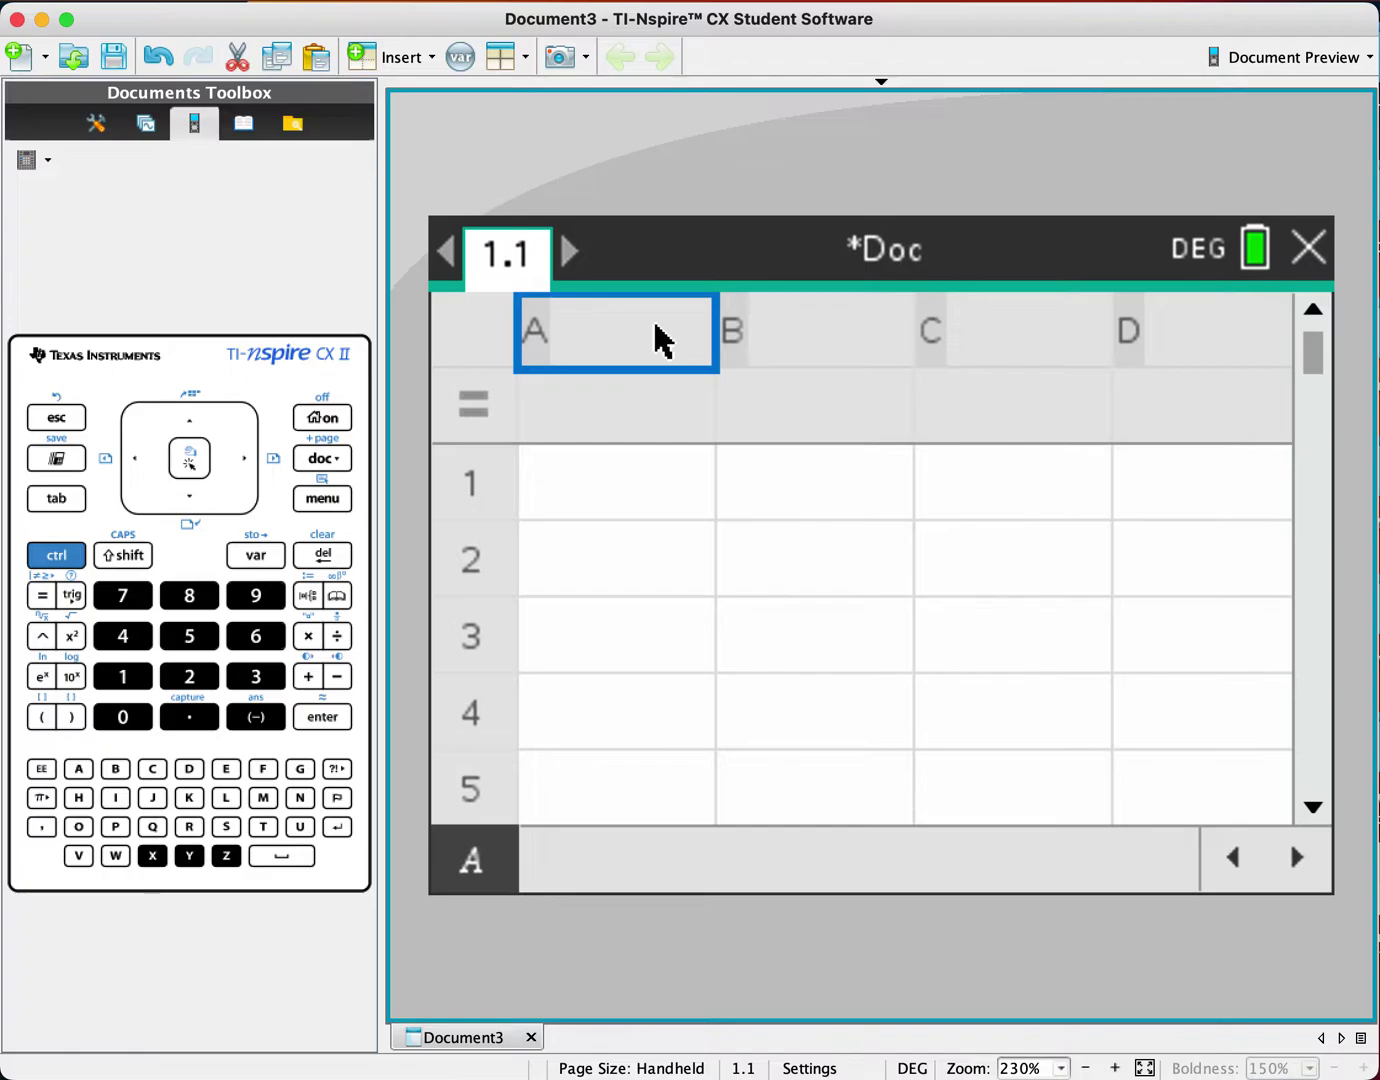
# - Name column A 'ticket' and column B 'beverage'
pyautogui.write('tick')
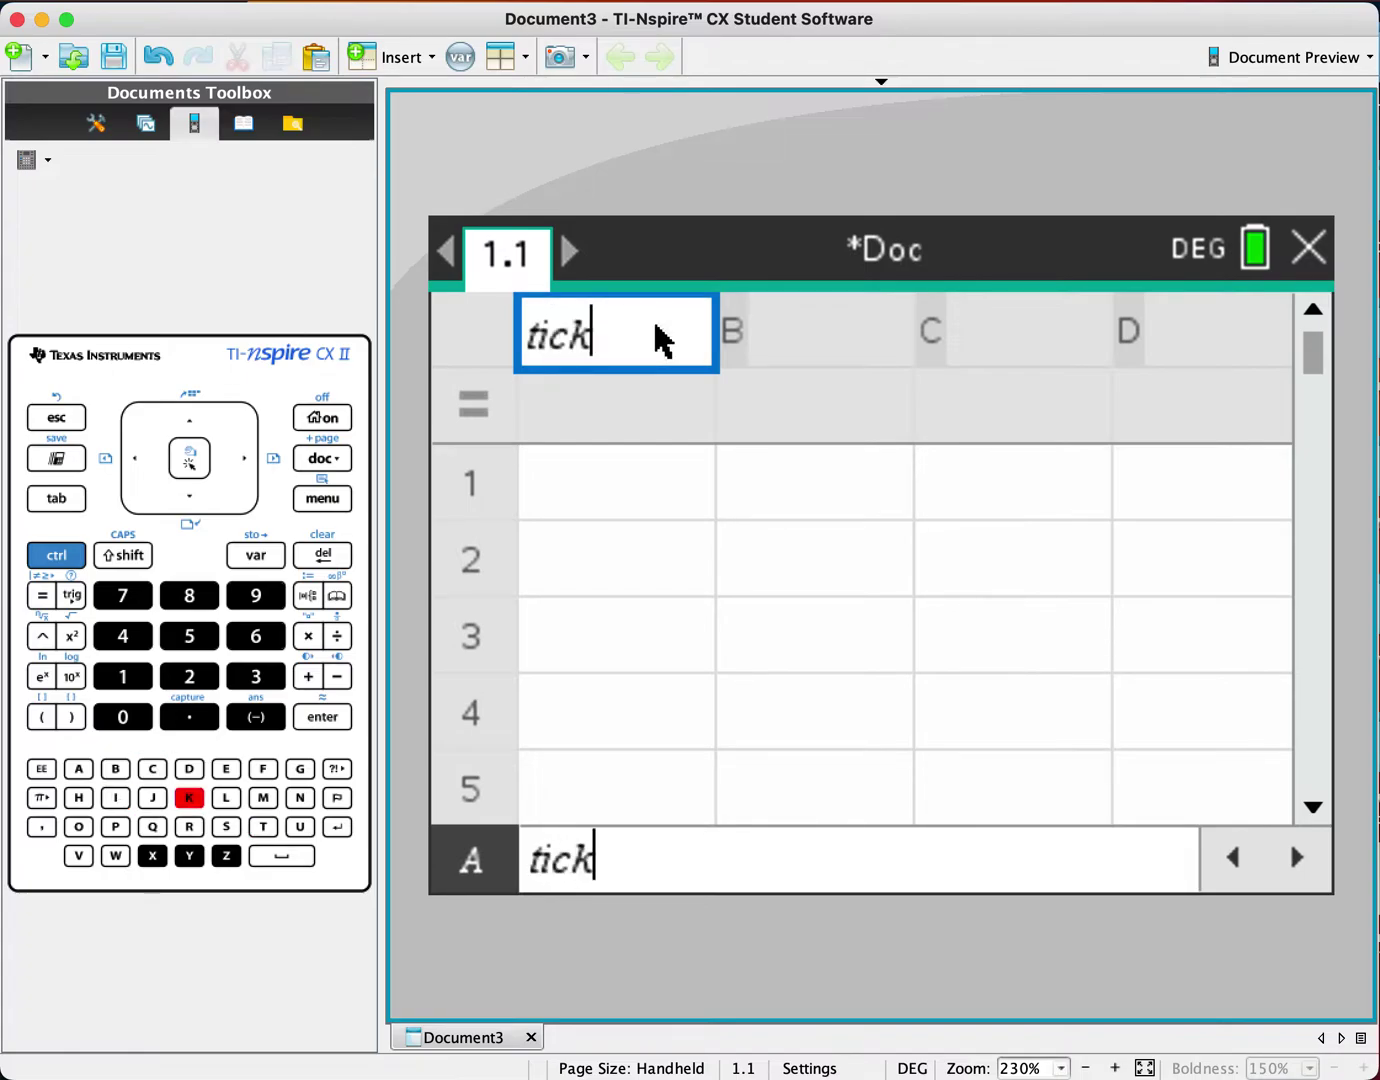
pyautogui.write('et')
pyautogui.click(795, 362)
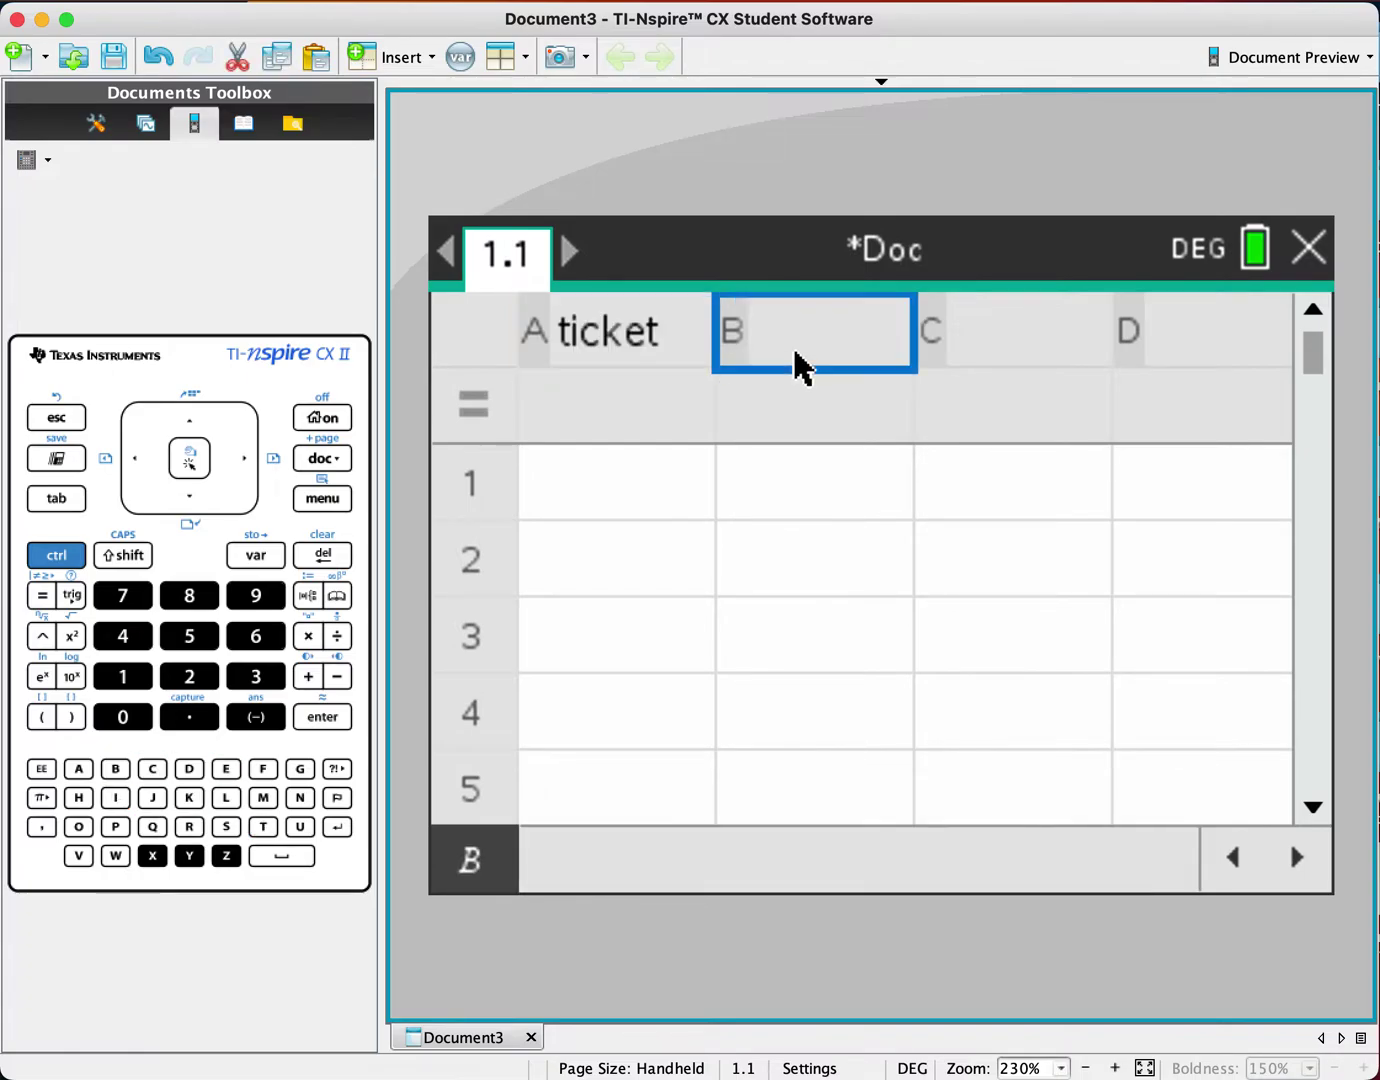
pyautogui.write('bevera')
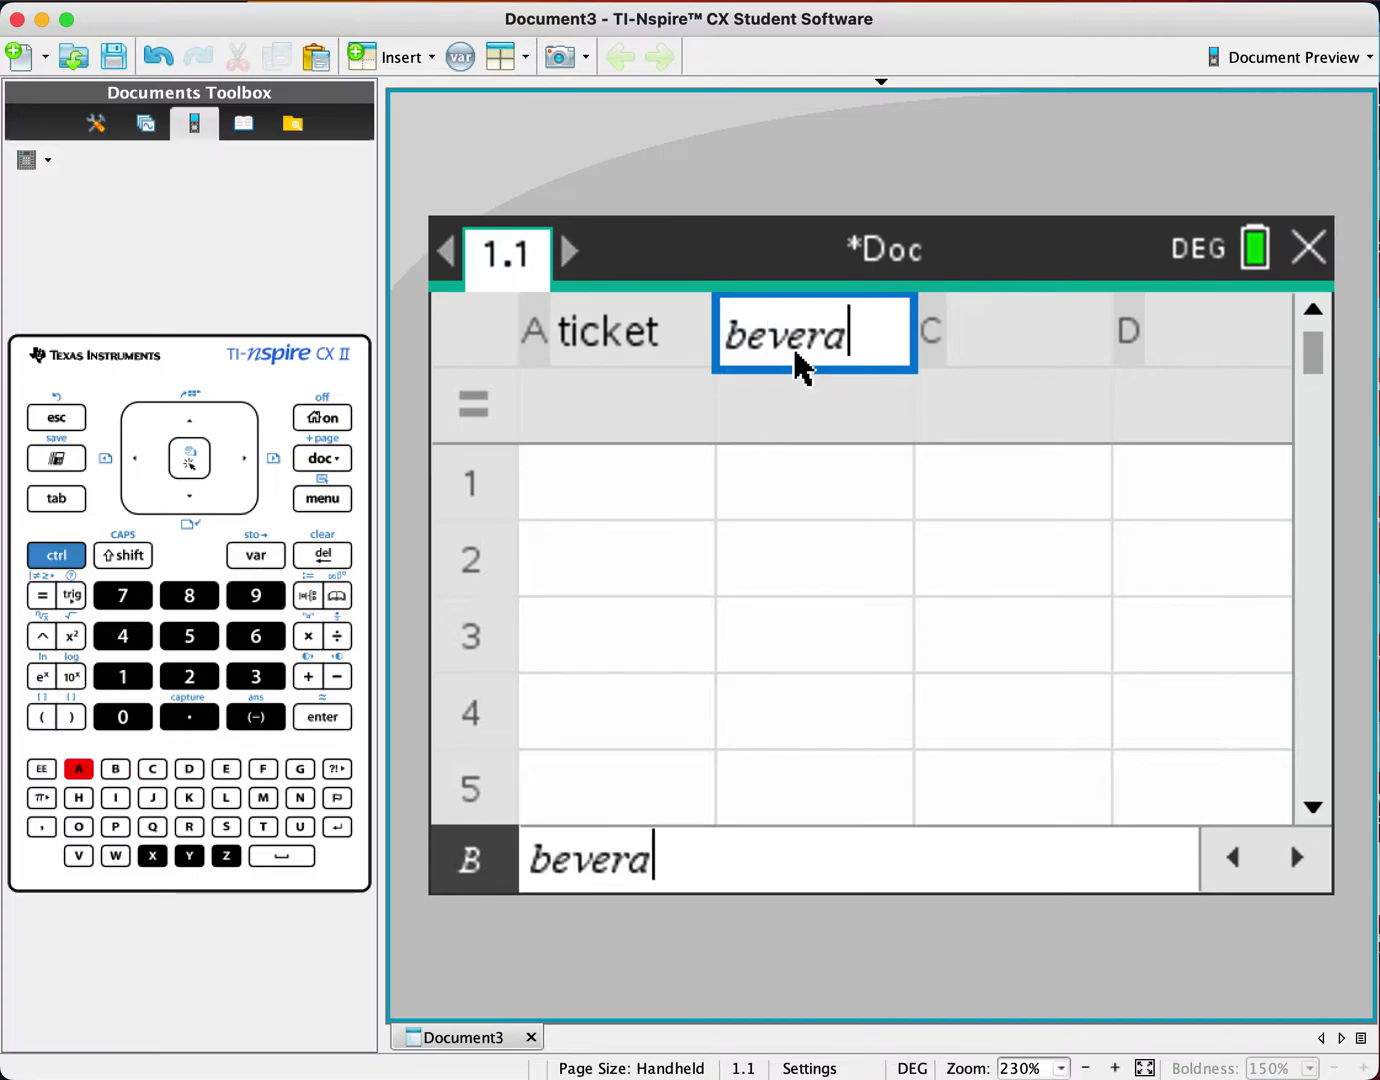
pyautogui.write('ge')
# - Enter tickets 25, 22, 15, 19, 12, 17 into cells A1 to A6
pyautogui.click(641, 485)
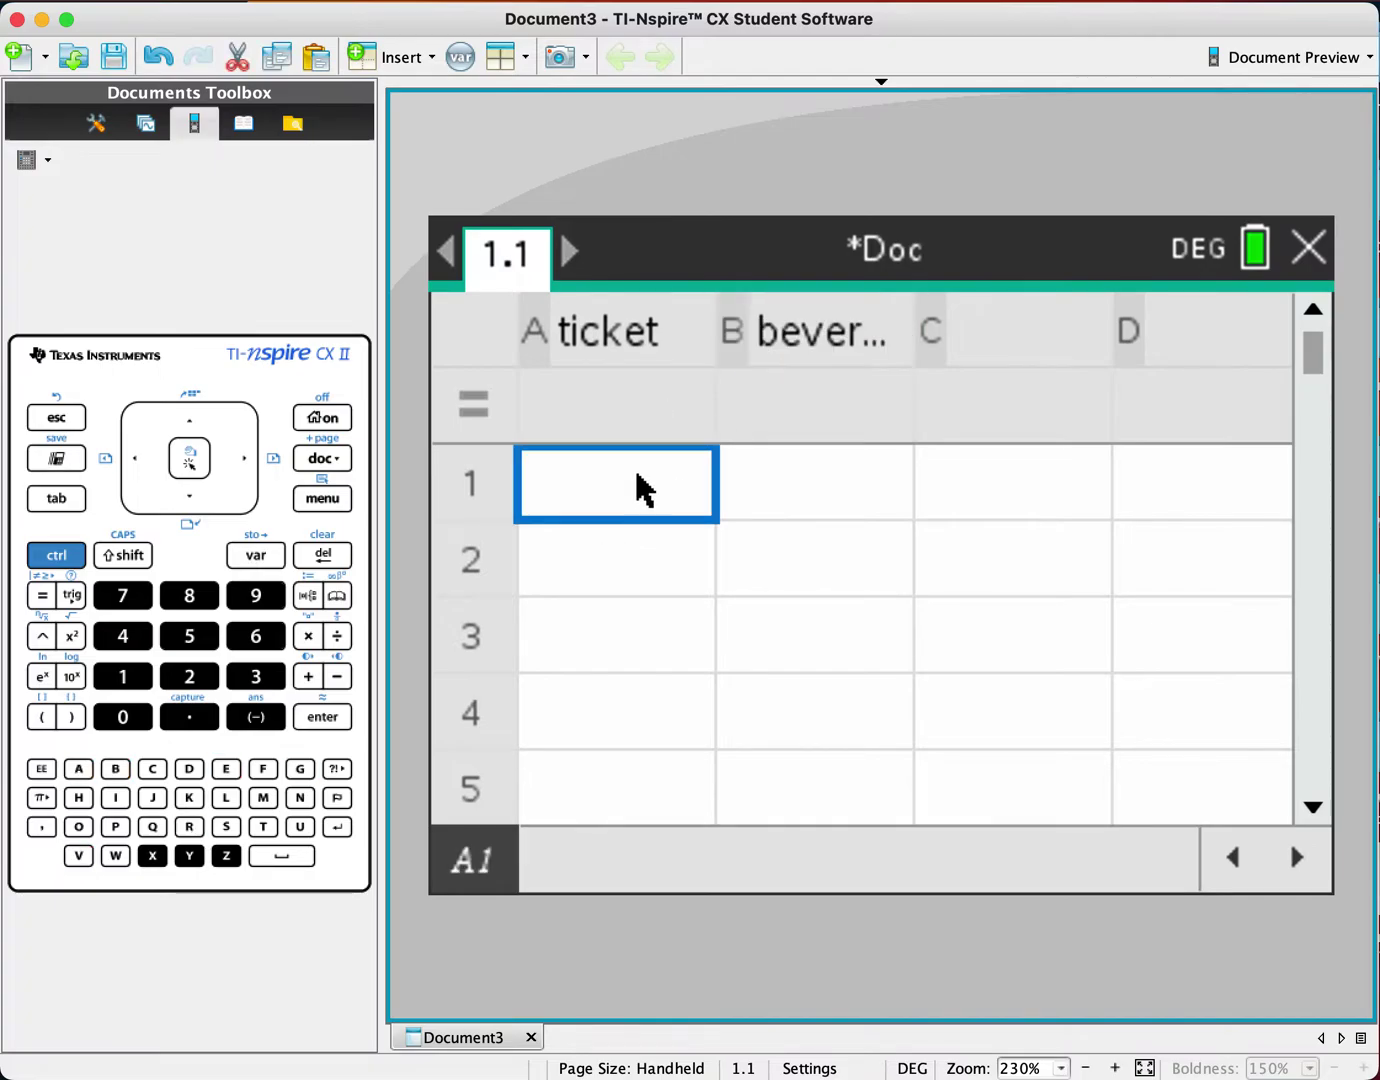
pyautogui.write('25')
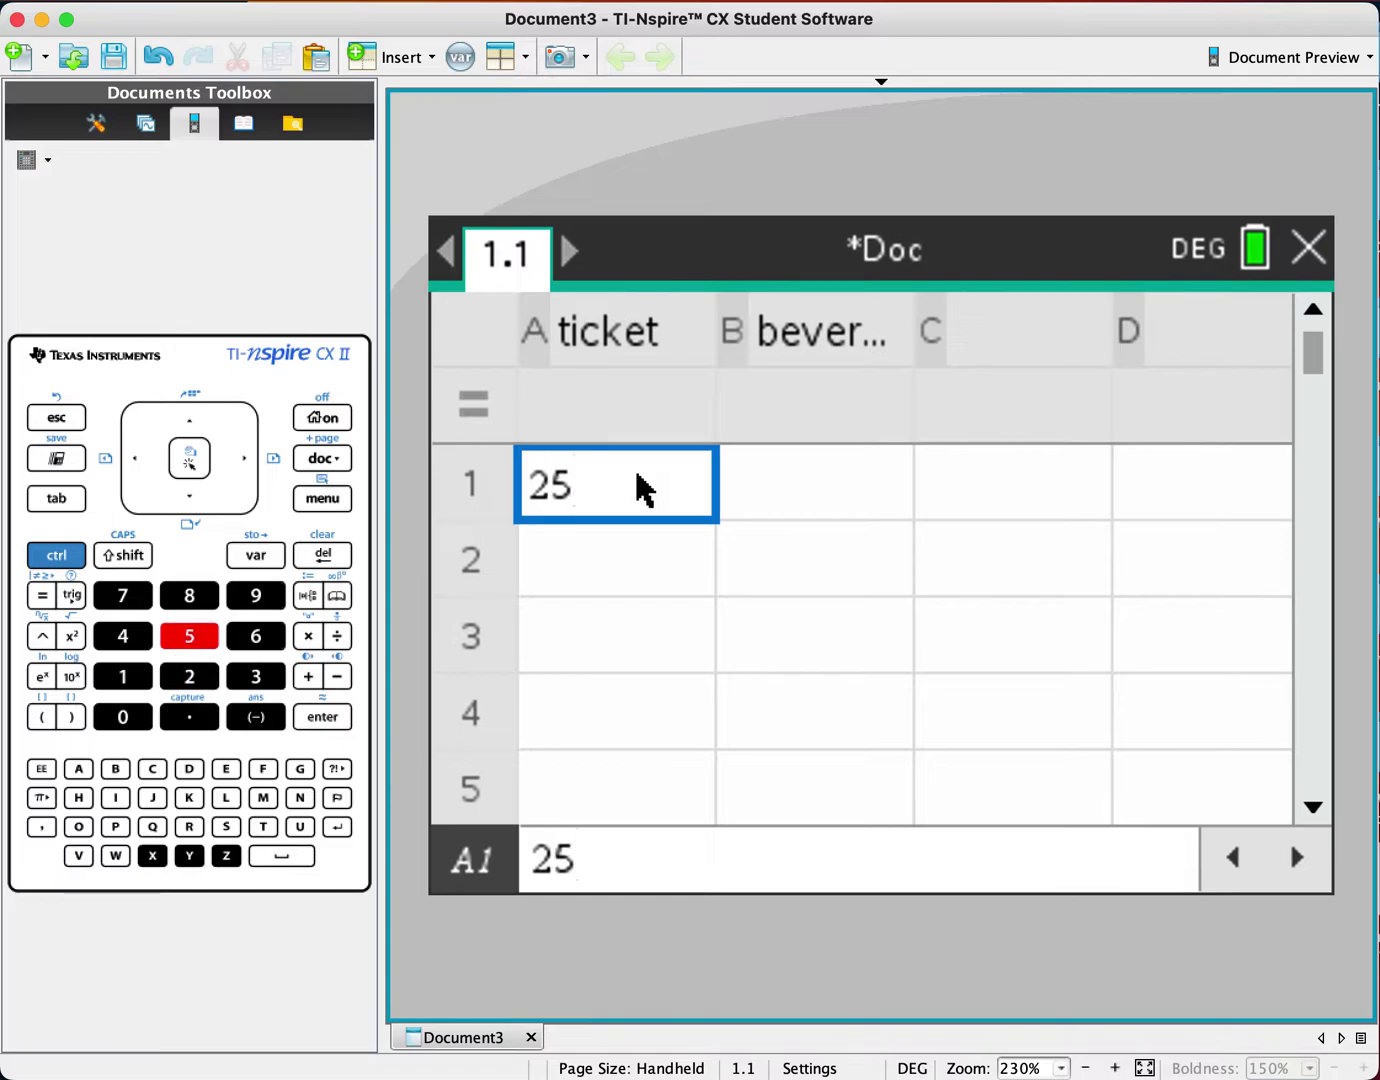
pyautogui.press('Return')
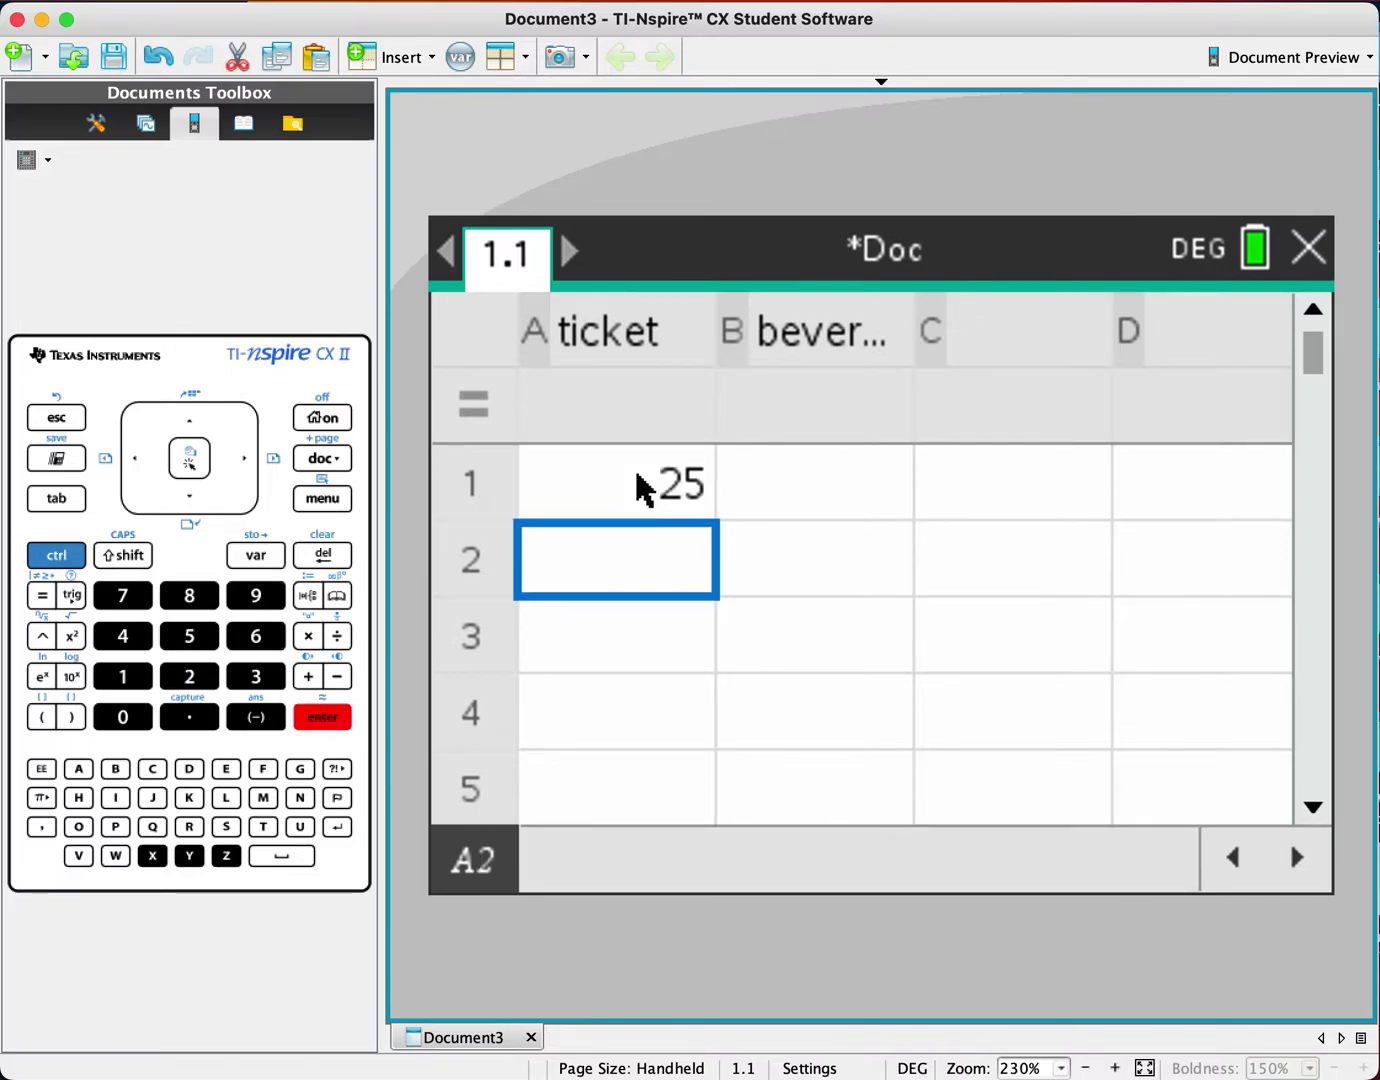
pyautogui.write('22')
pyautogui.press('Return')
pyautogui.write('15')
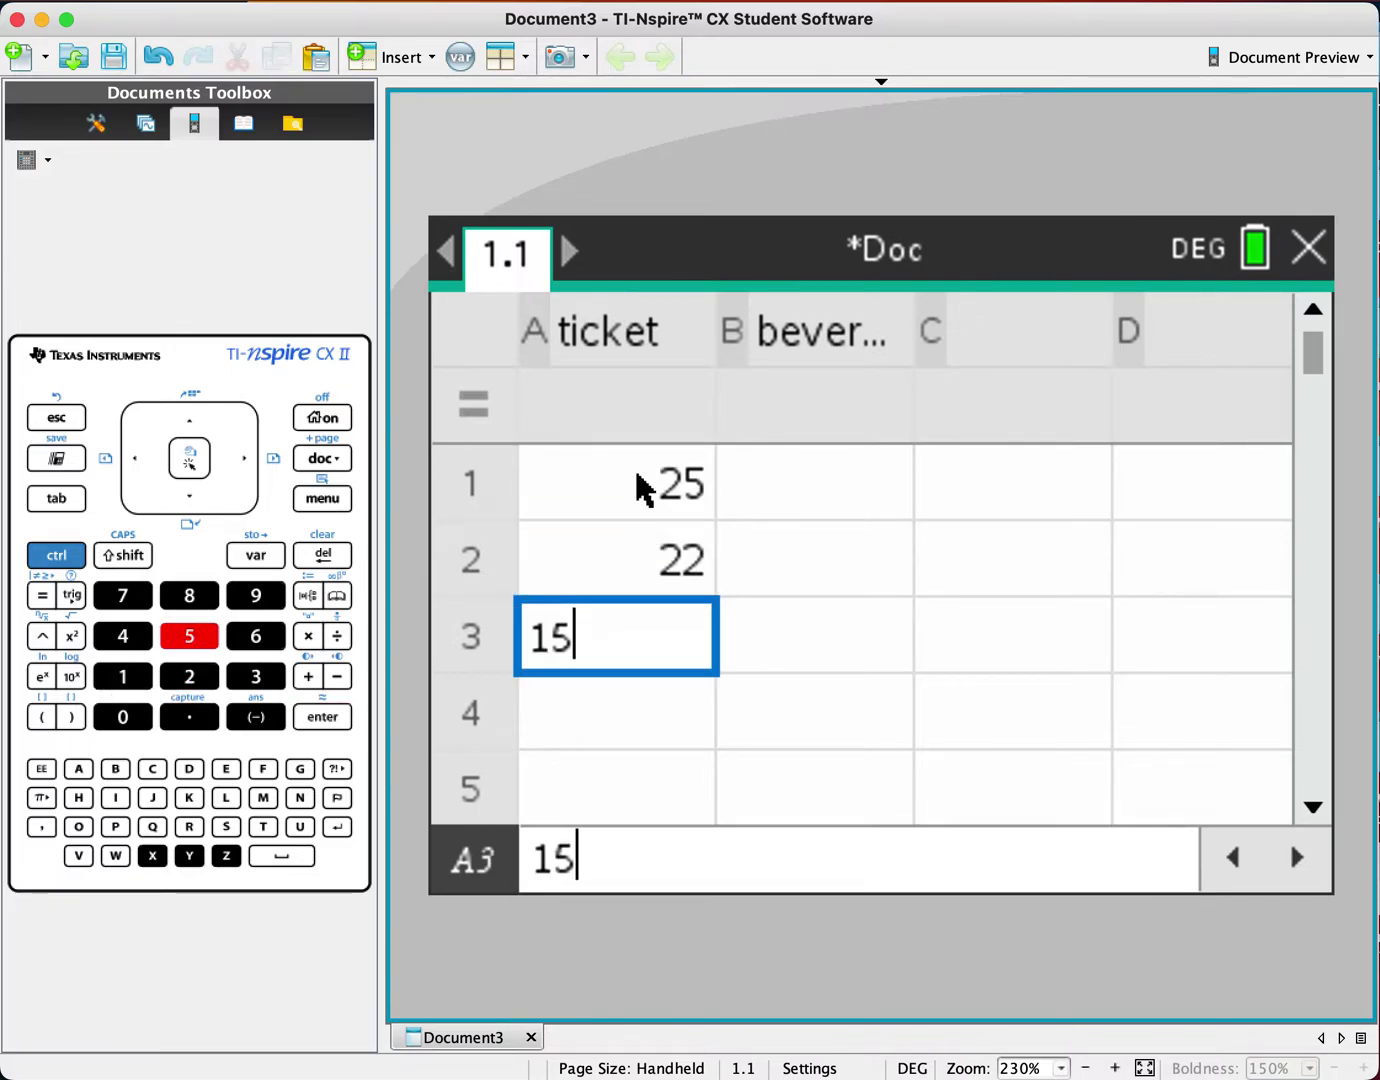
pyautogui.press('Return')
pyautogui.write('19')
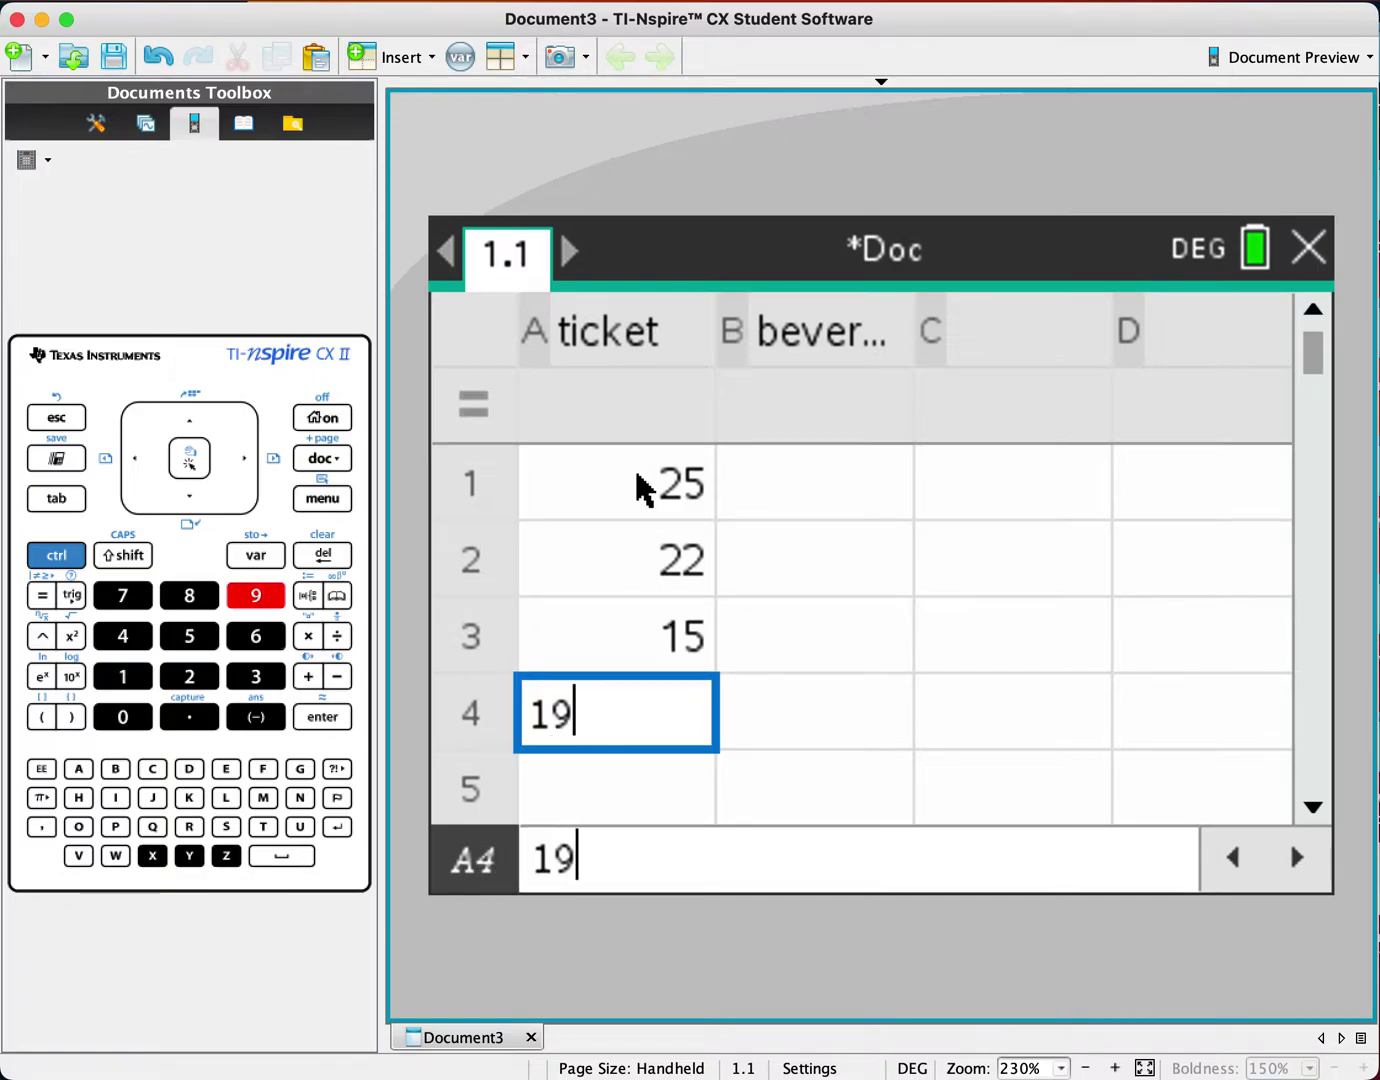
pyautogui.press('Return')
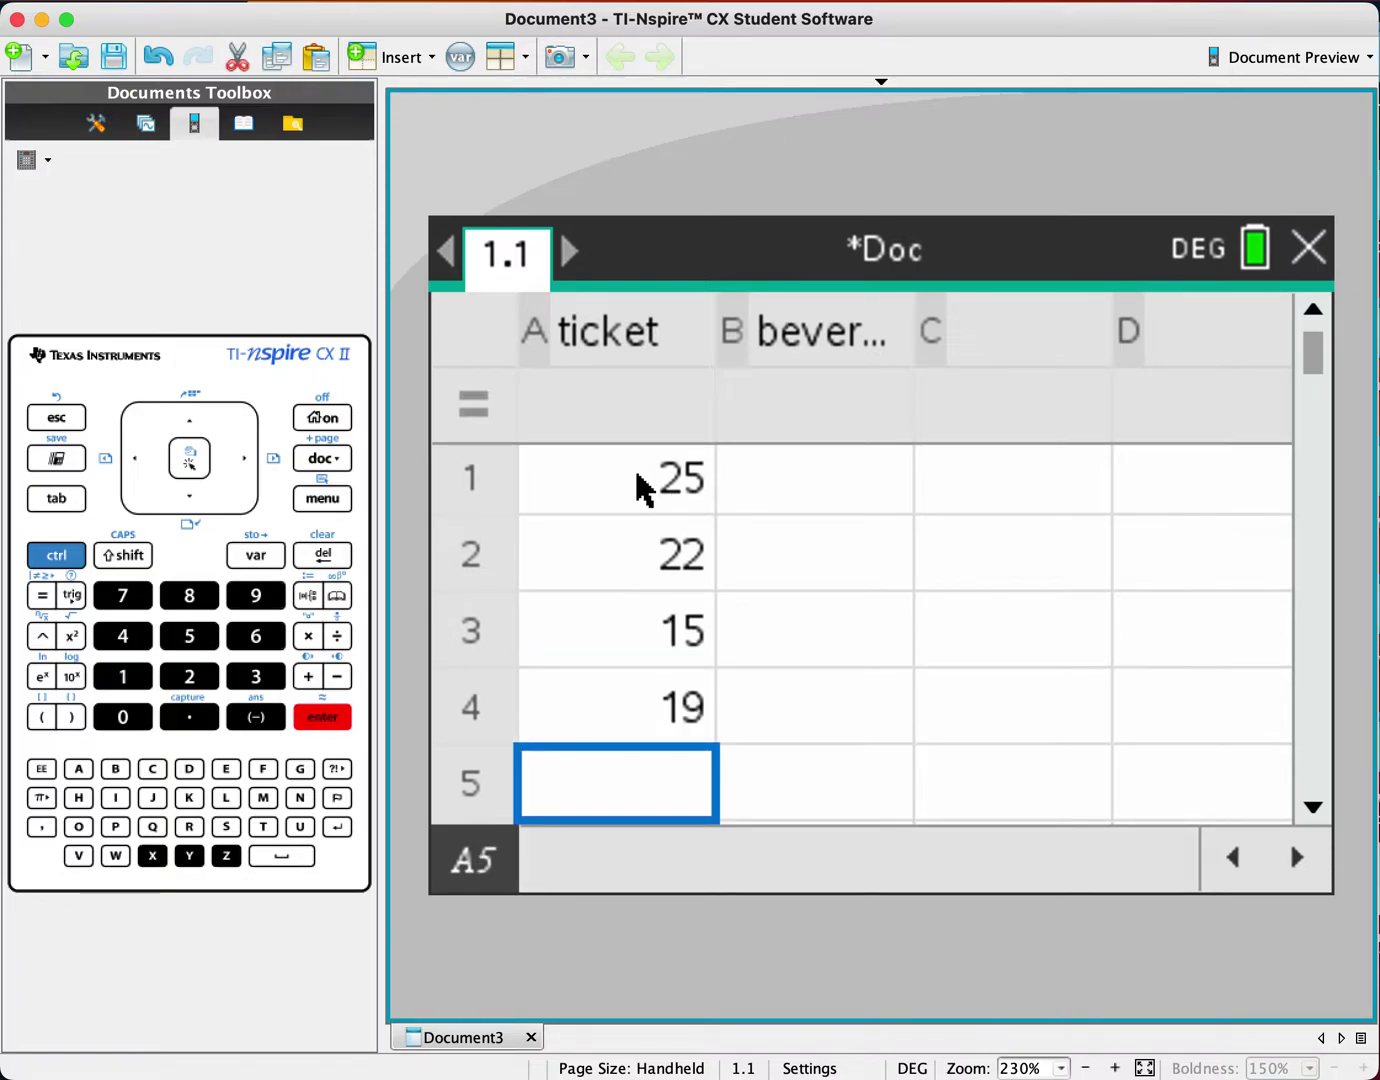
pyautogui.write('12')
pyautogui.press('Return')
pyautogui.write('17')
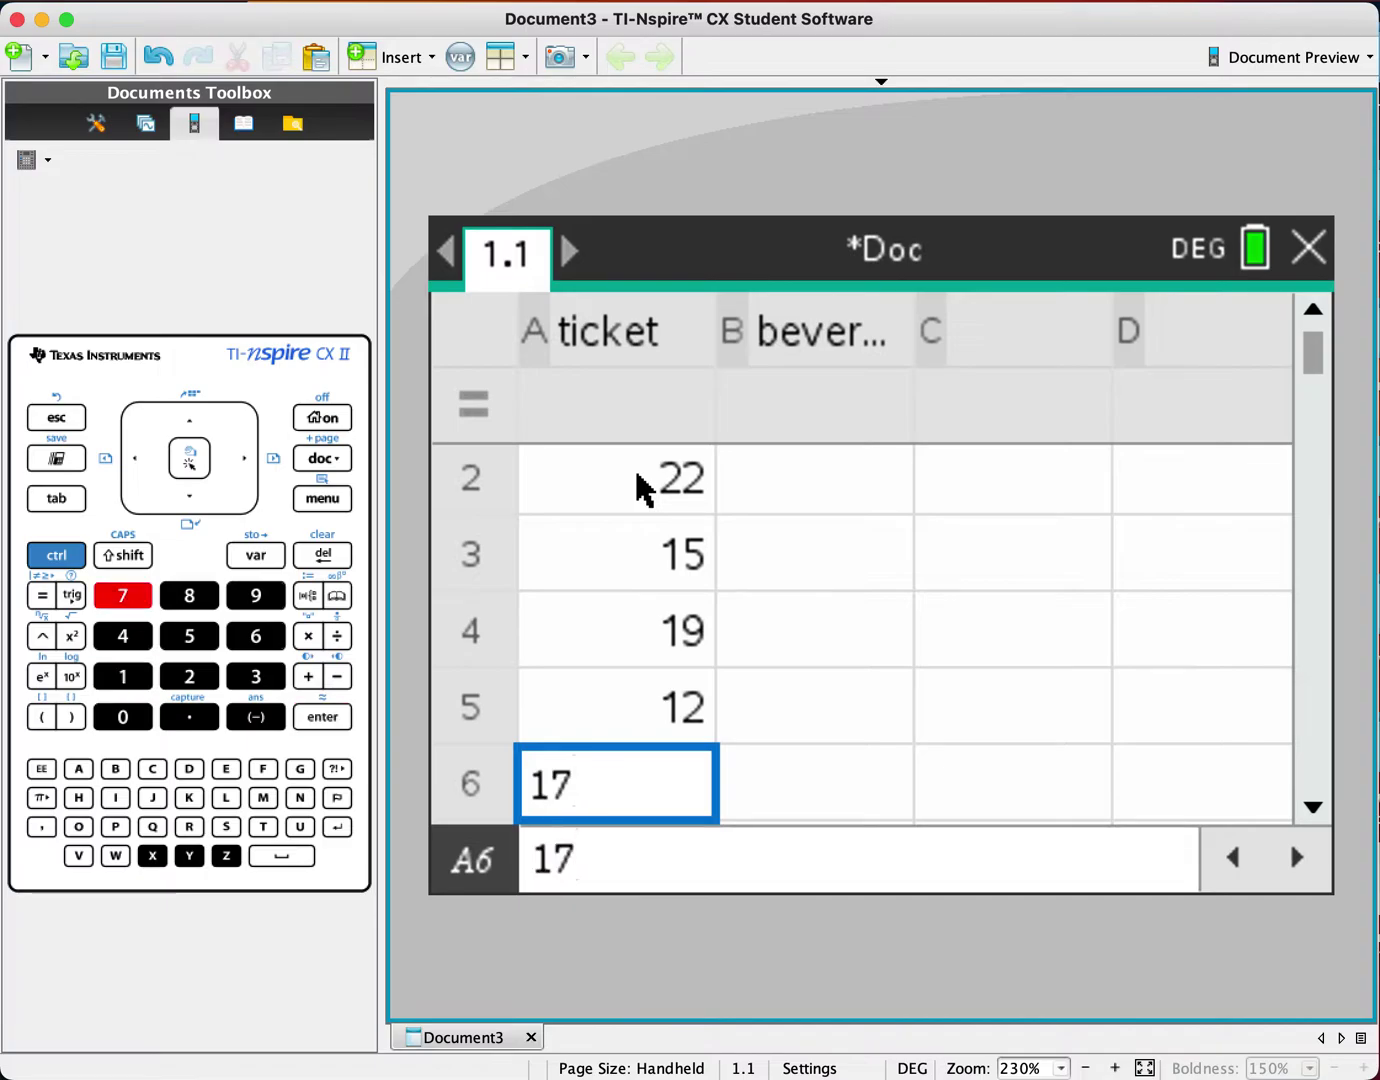
pyautogui.press('Return')
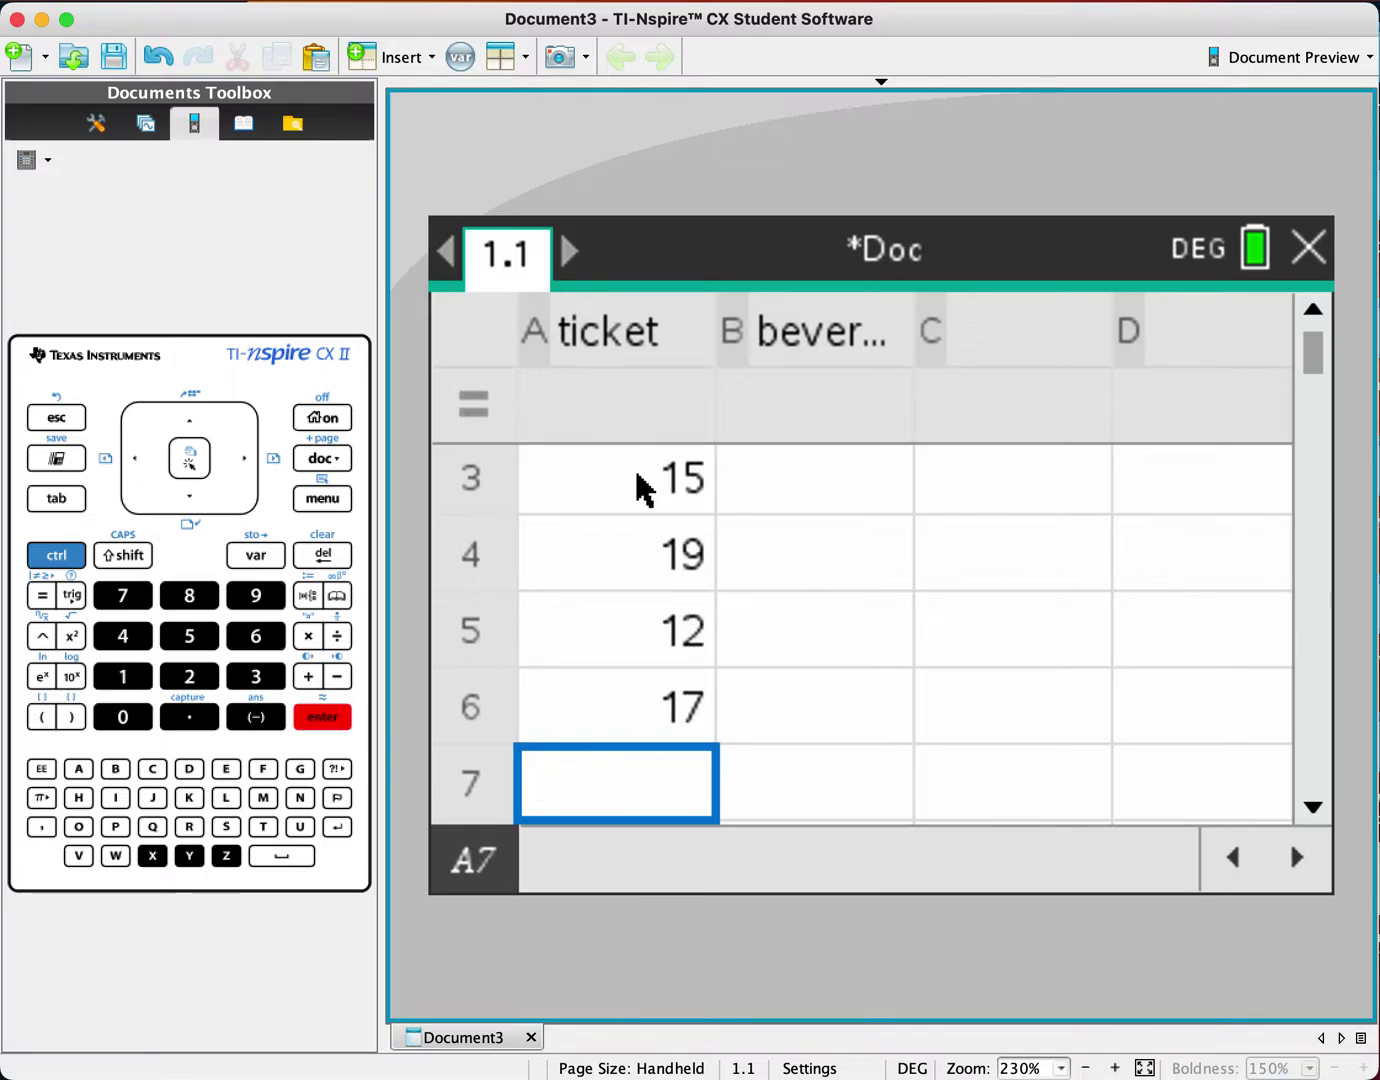
# - Enter tickets 24, 20, 18, 23, 29, 26 into cells A7 to A12
pyautogui.write('24')
pyautogui.press('Return')
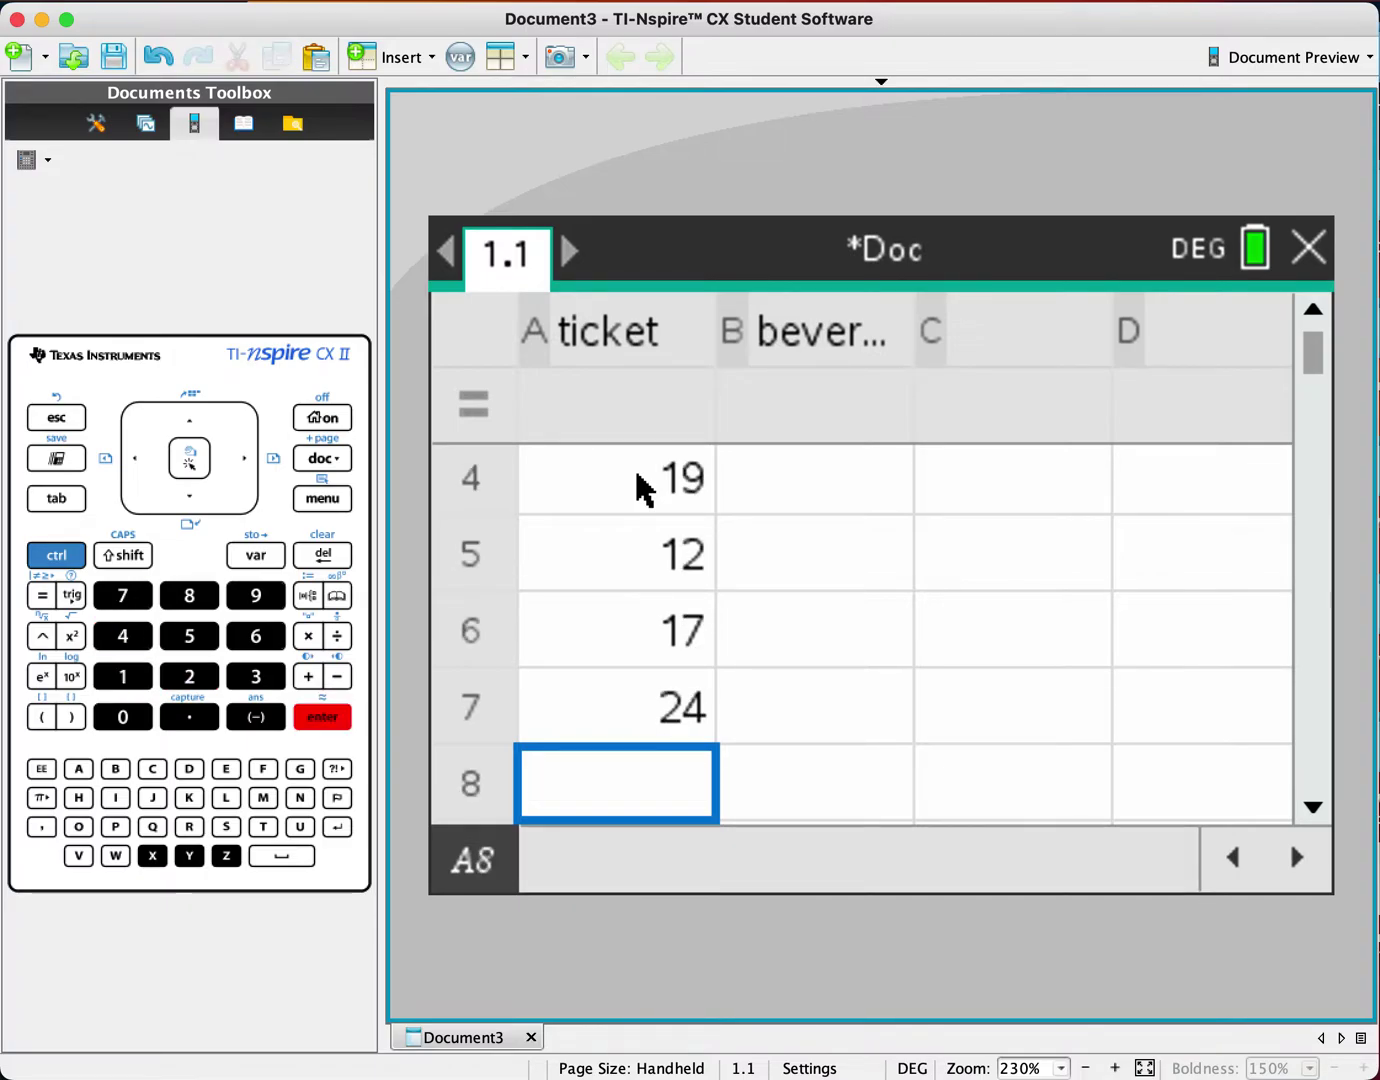
pyautogui.write('20')
pyautogui.press('Return')
pyautogui.write('1')
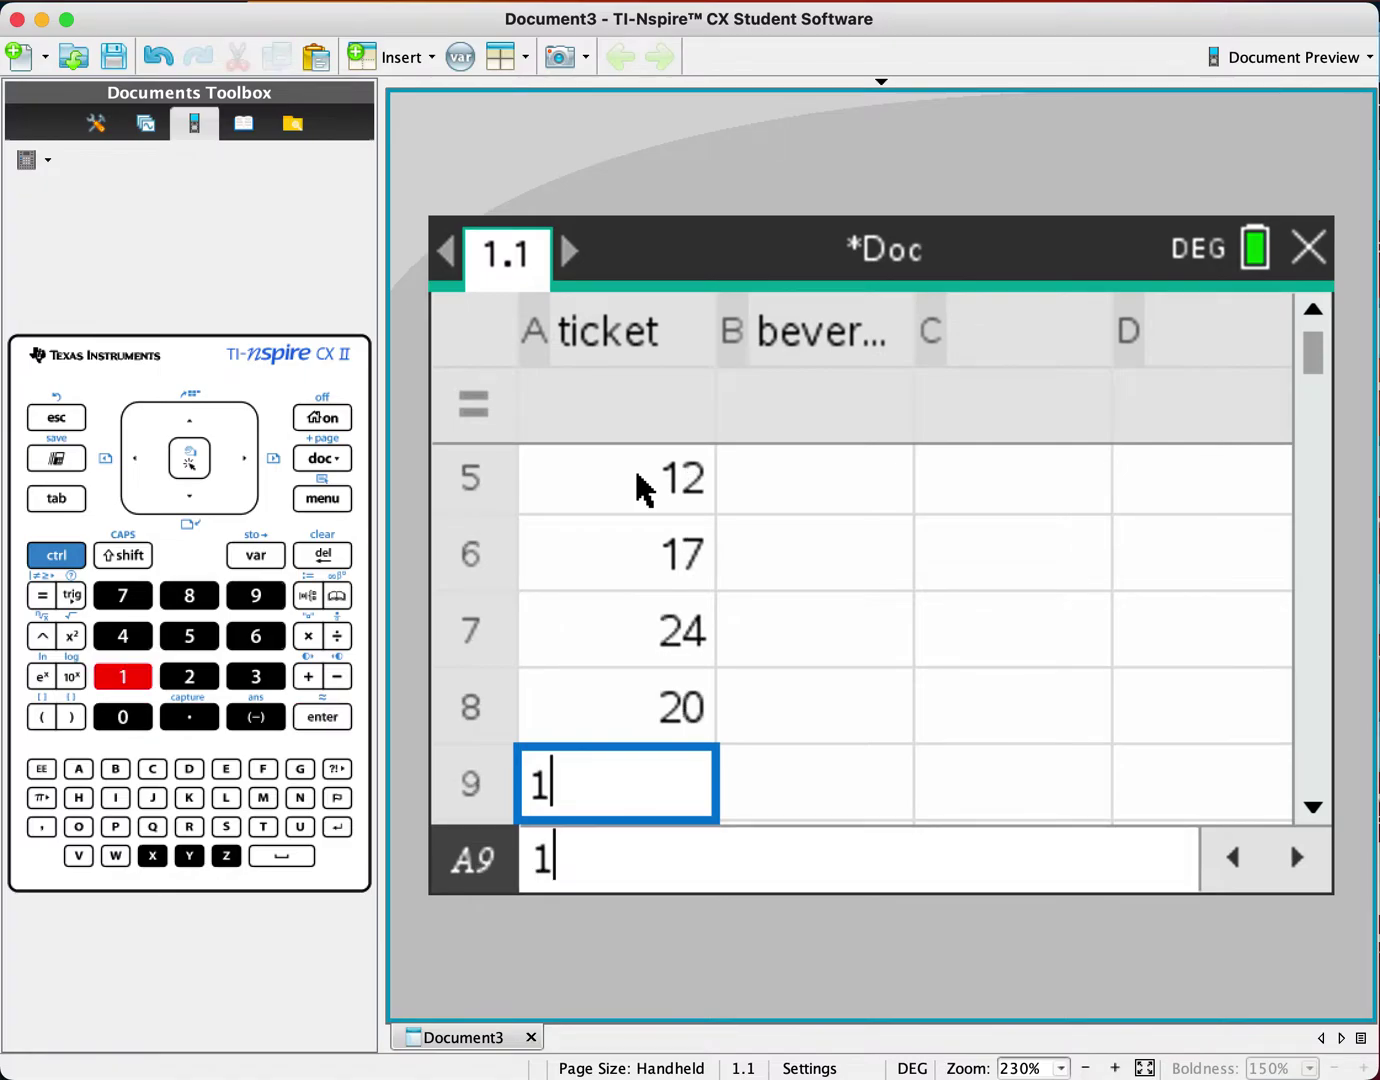
pyautogui.write('8')
pyautogui.press('Return')
pyautogui.write('23')
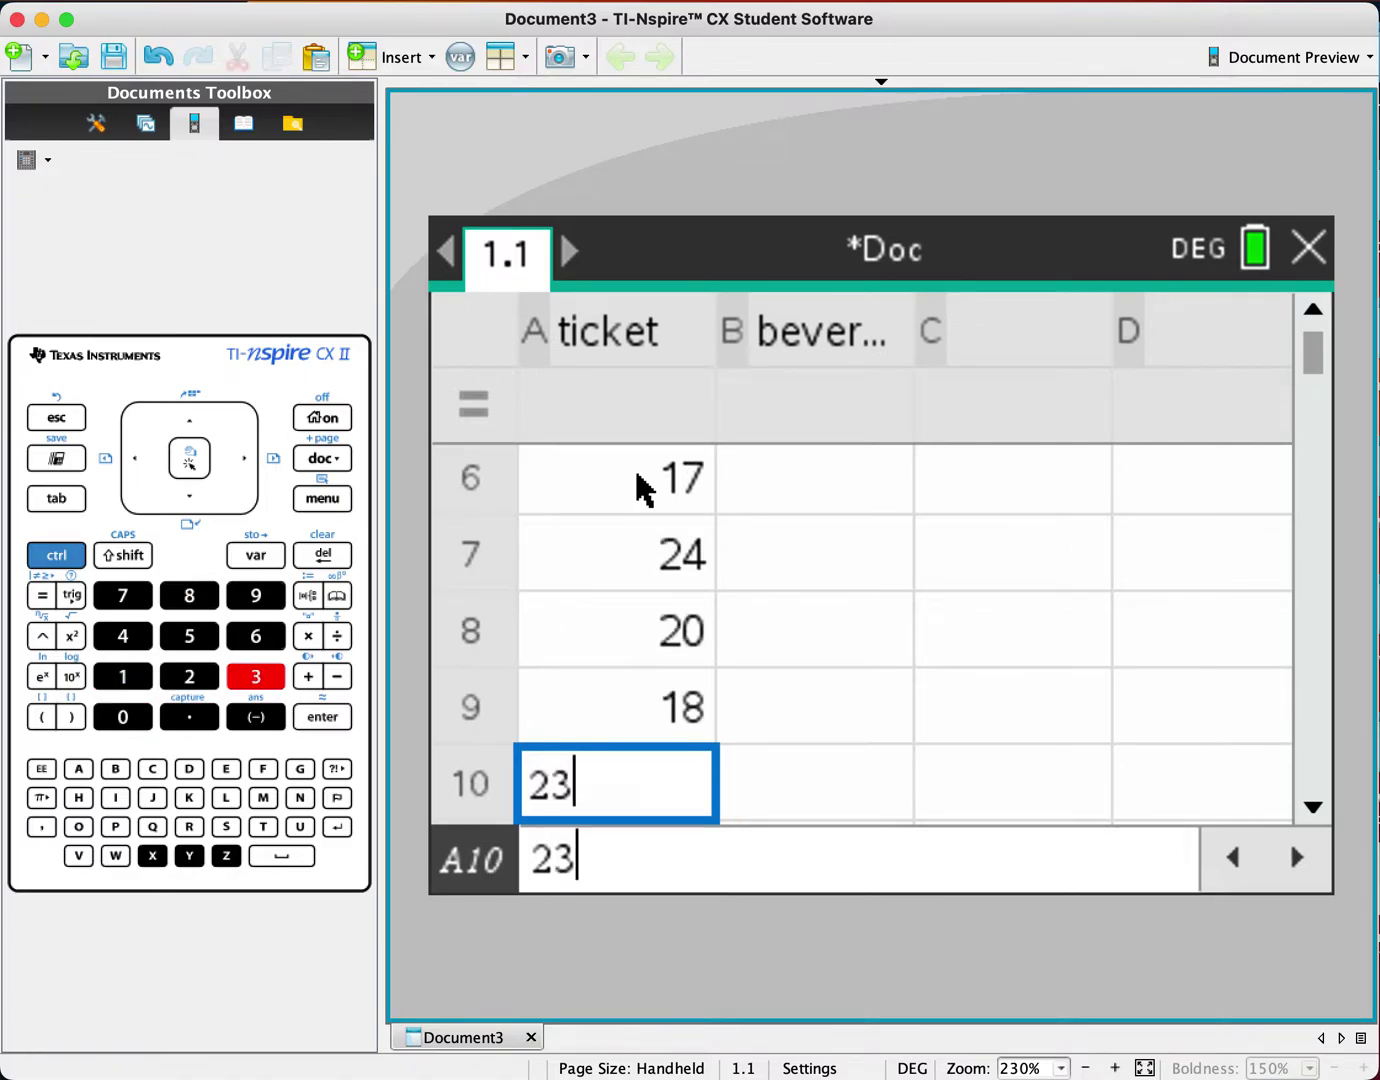
pyautogui.press('Return')
pyautogui.write('29')
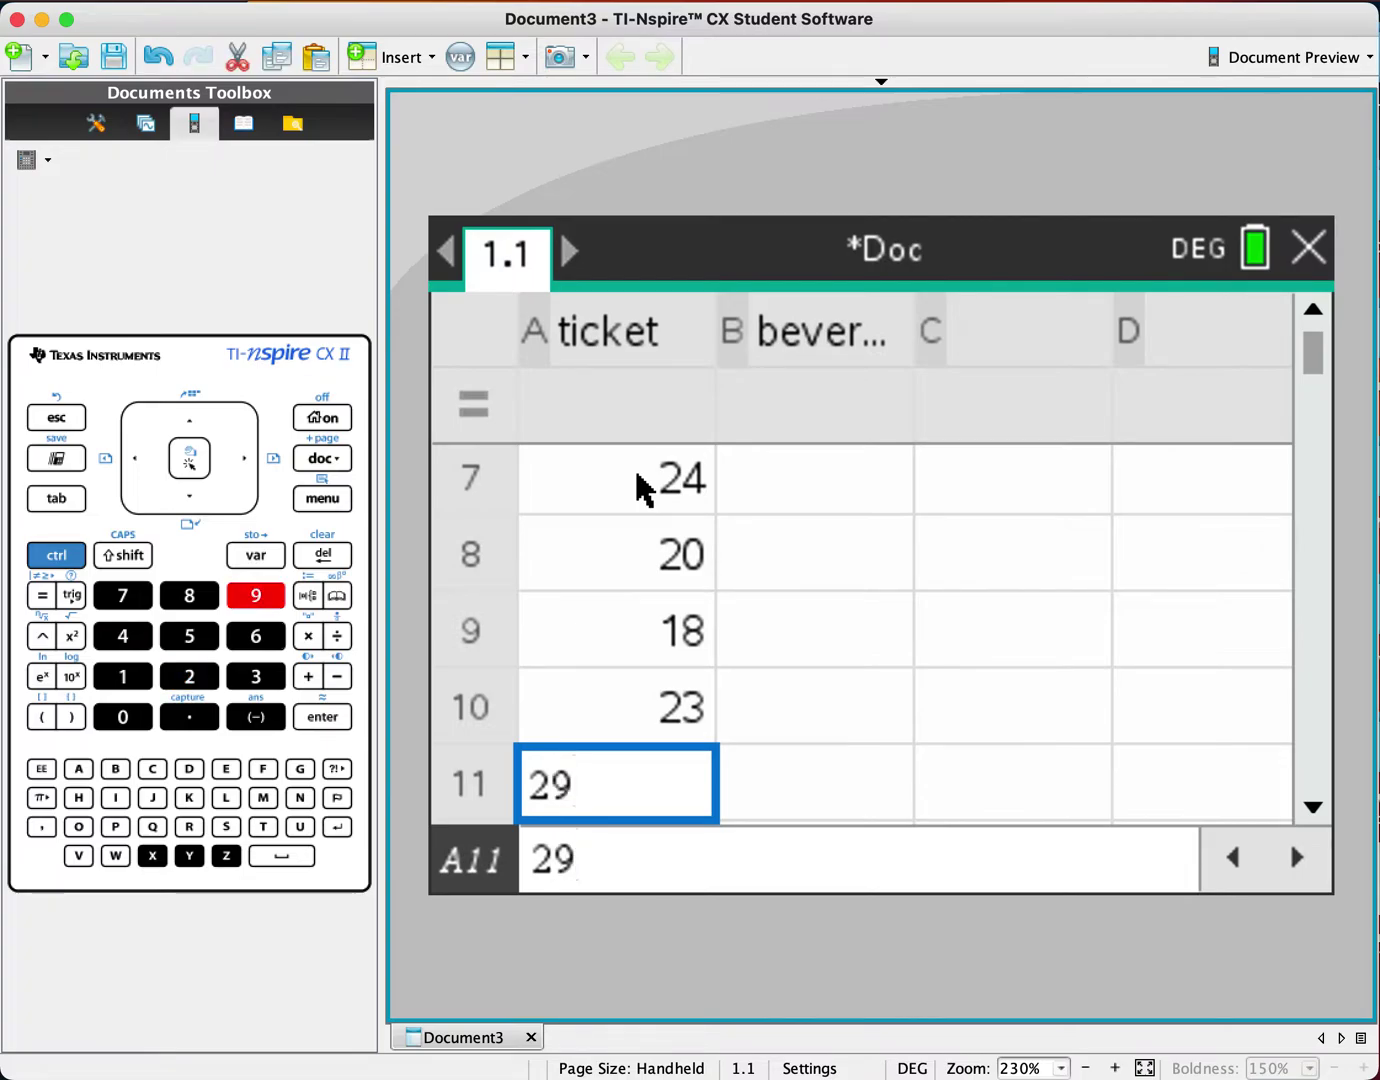
pyautogui.press('Return')
pyautogui.write('26')
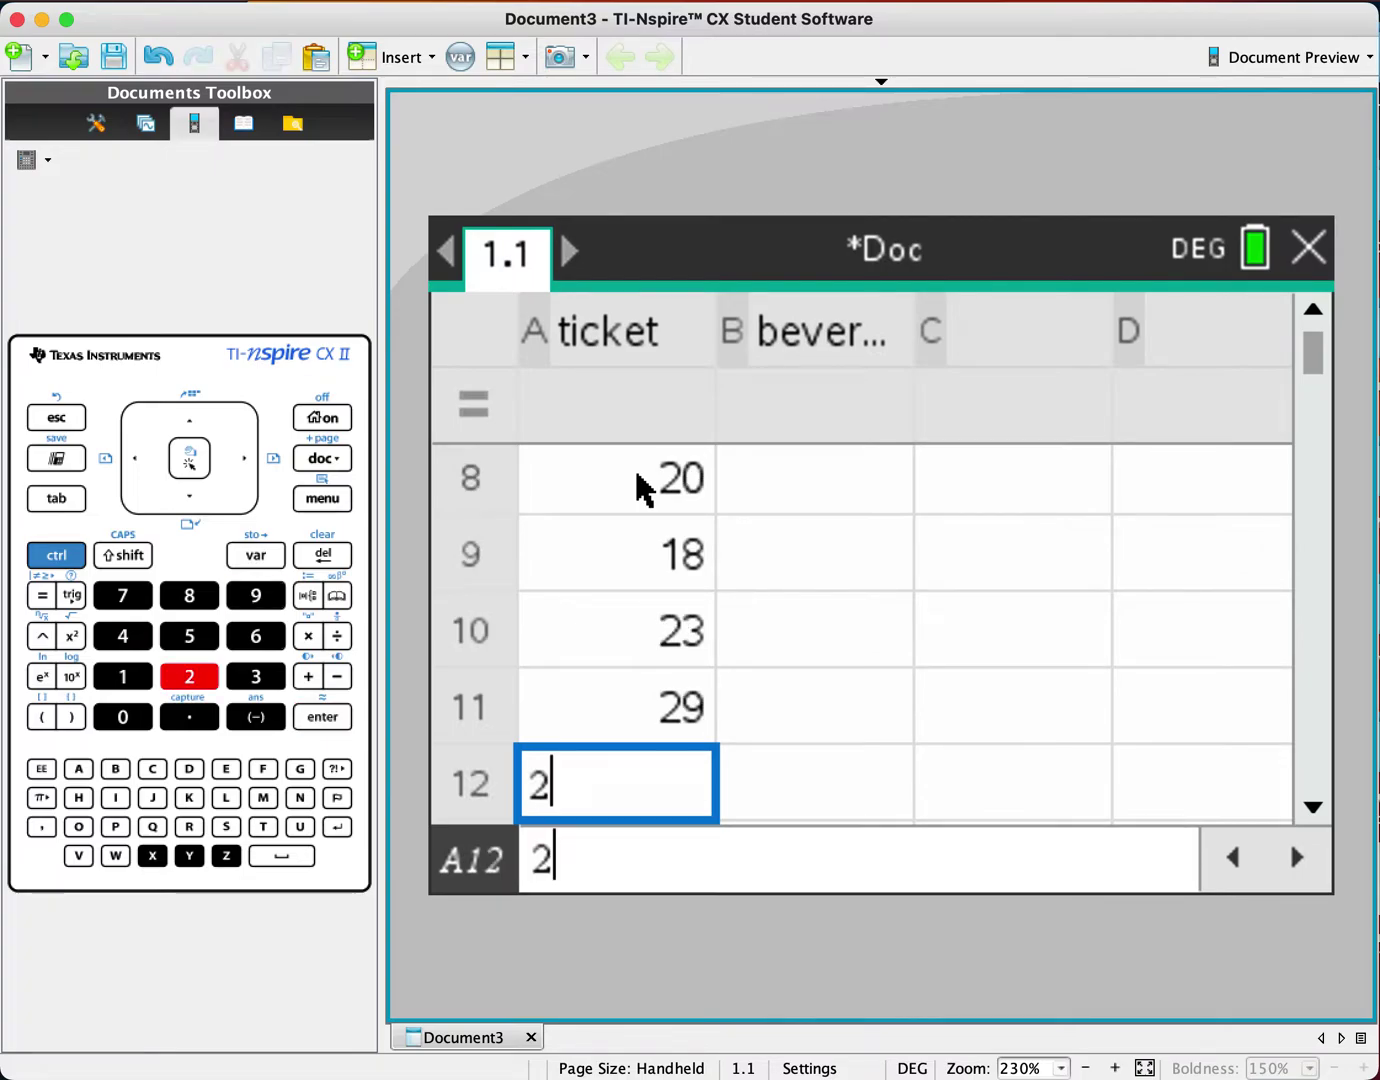
pyautogui.press('Return')
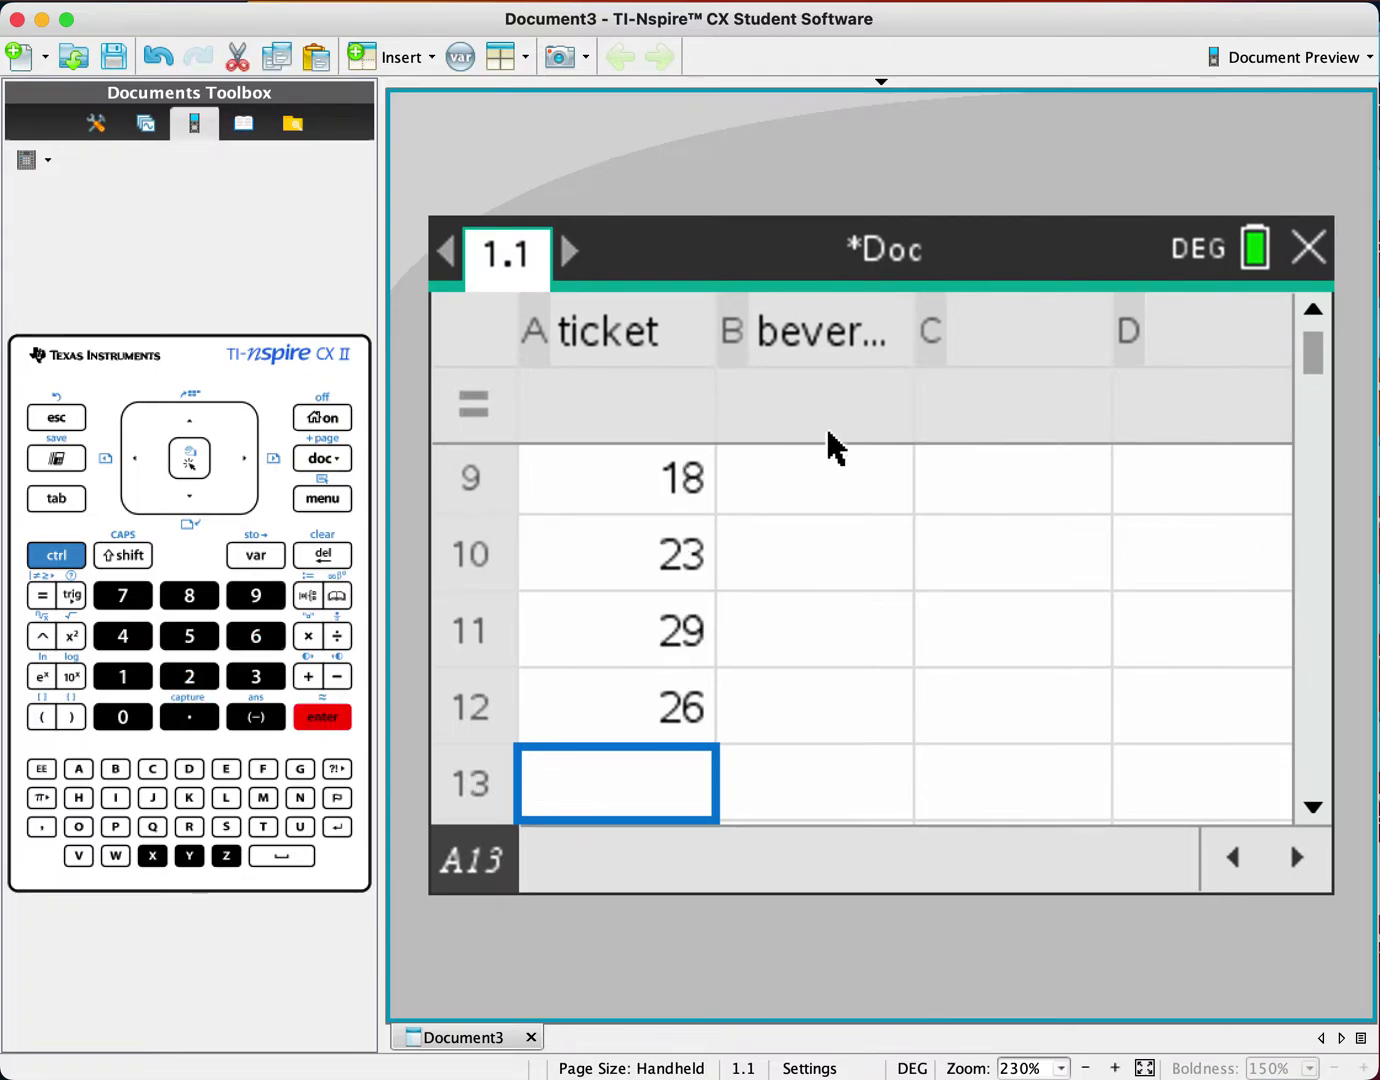
pyautogui.click(853, 479)
# - Enter beverage values 9, 7, 4, 8, 3, 4 into cells B1 to B6
pyautogui.press('Up')
pyautogui.press('Up')
pyautogui.press('Up')
pyautogui.press('Up')
pyautogui.press('Up')
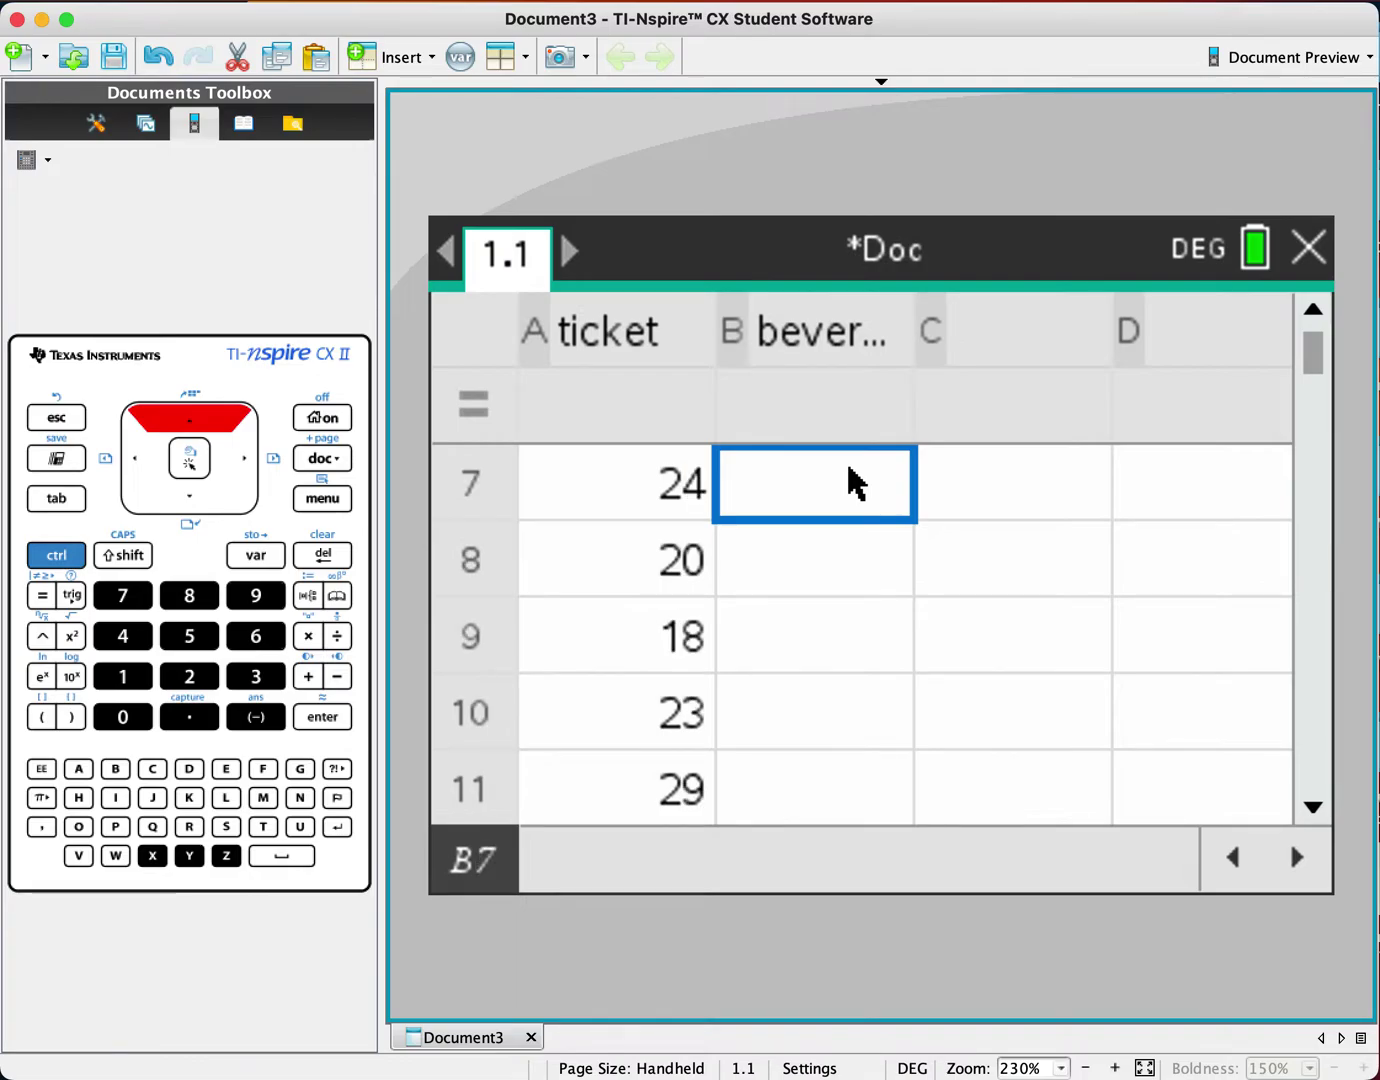
pyautogui.press('Up')
pyautogui.press('Up')
pyautogui.press('Up')
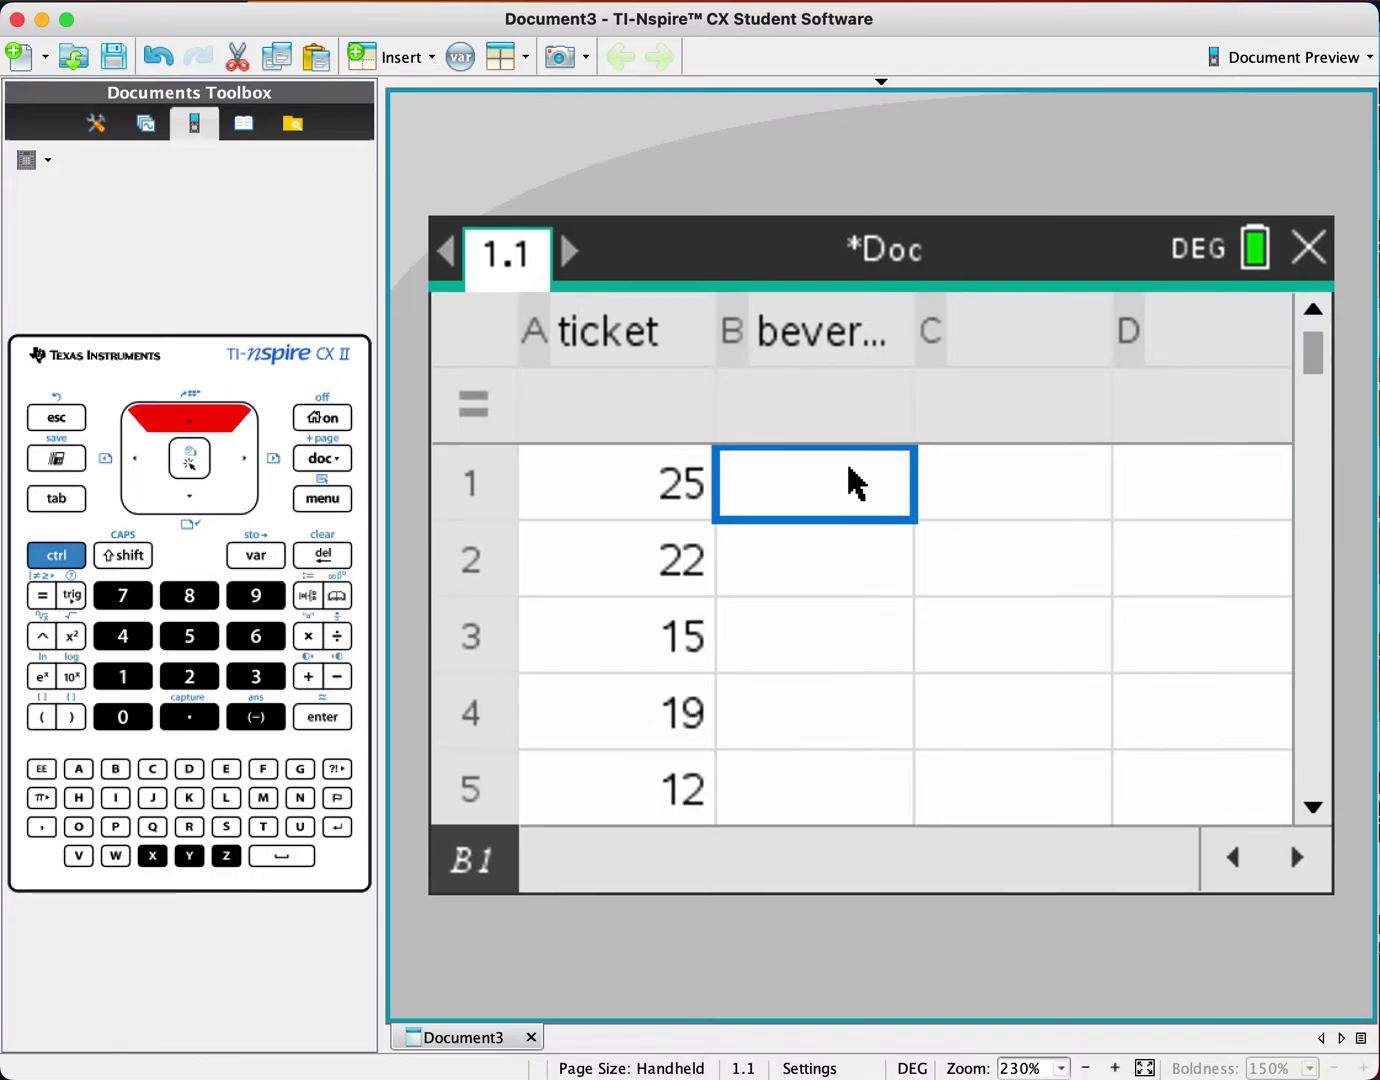
pyautogui.write('9')
pyautogui.press('Return')
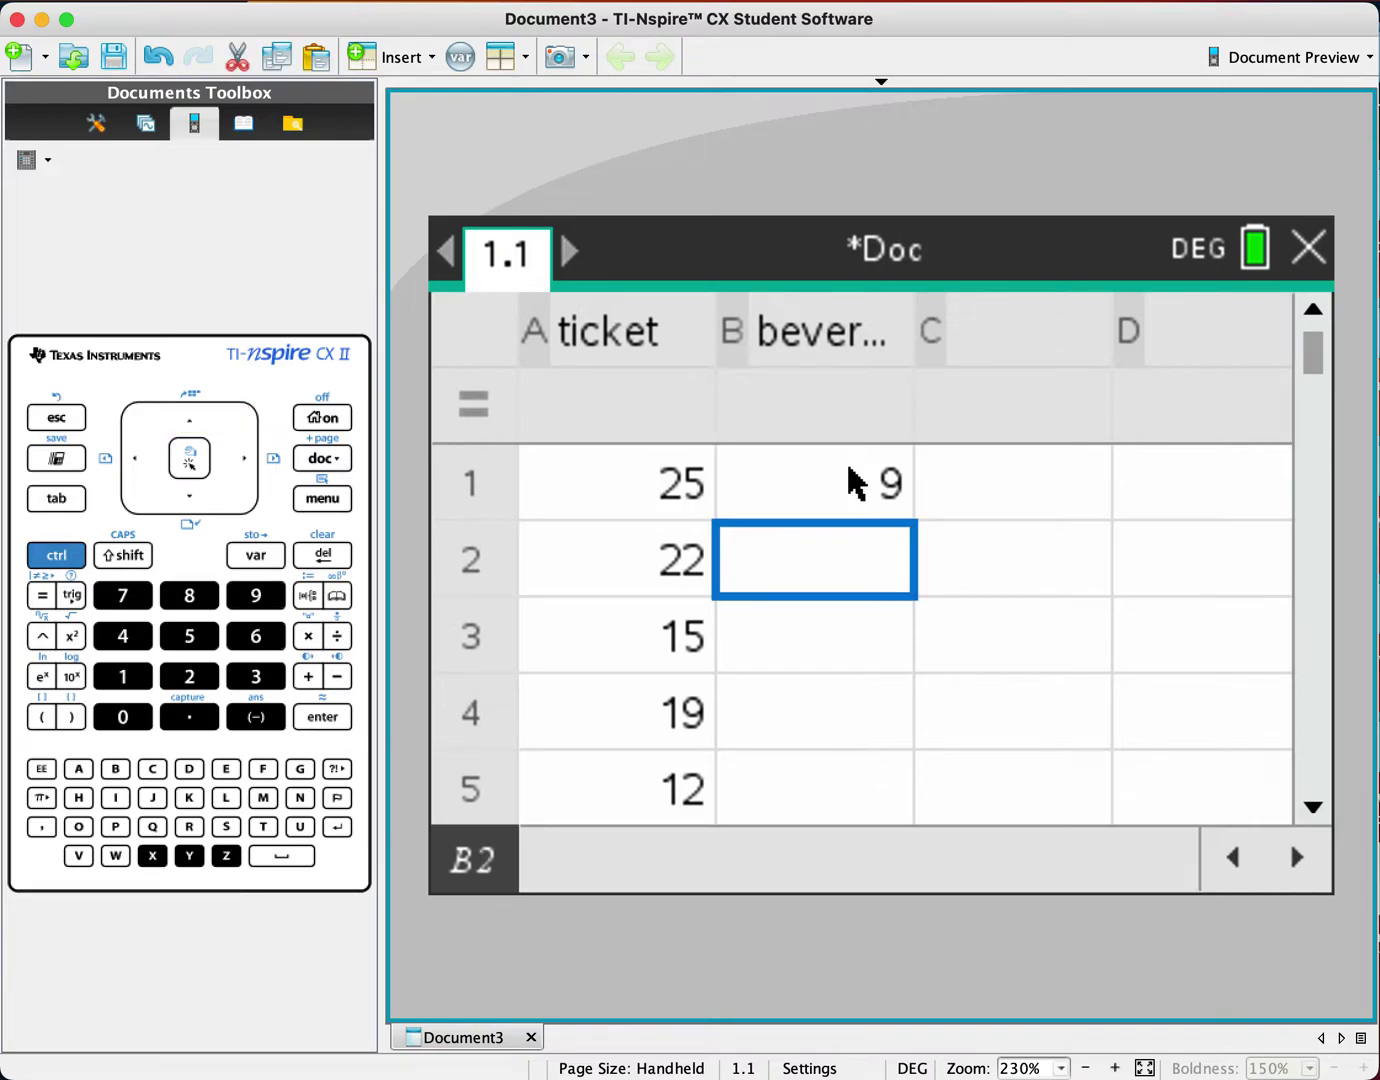
pyautogui.press('Return')
pyautogui.write('7')
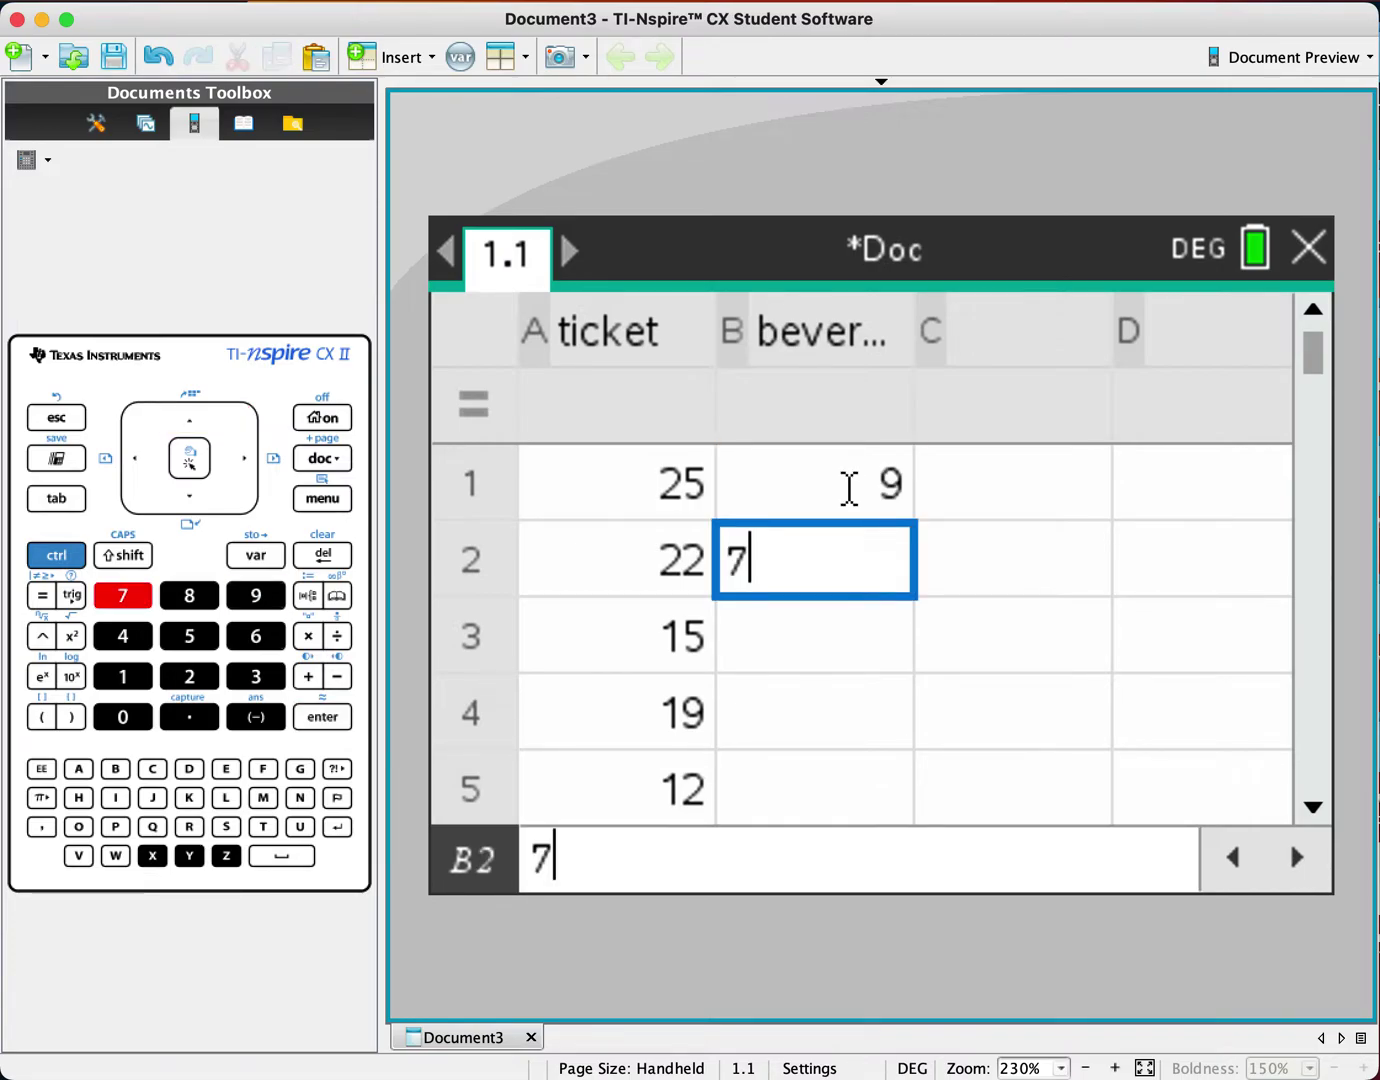
pyautogui.press('Return')
pyautogui.write('4')
pyautogui.press('Return')
pyautogui.write('8')
pyautogui.press('Return')
pyautogui.write('3')
pyautogui.press('Return')
pyautogui.write('4')
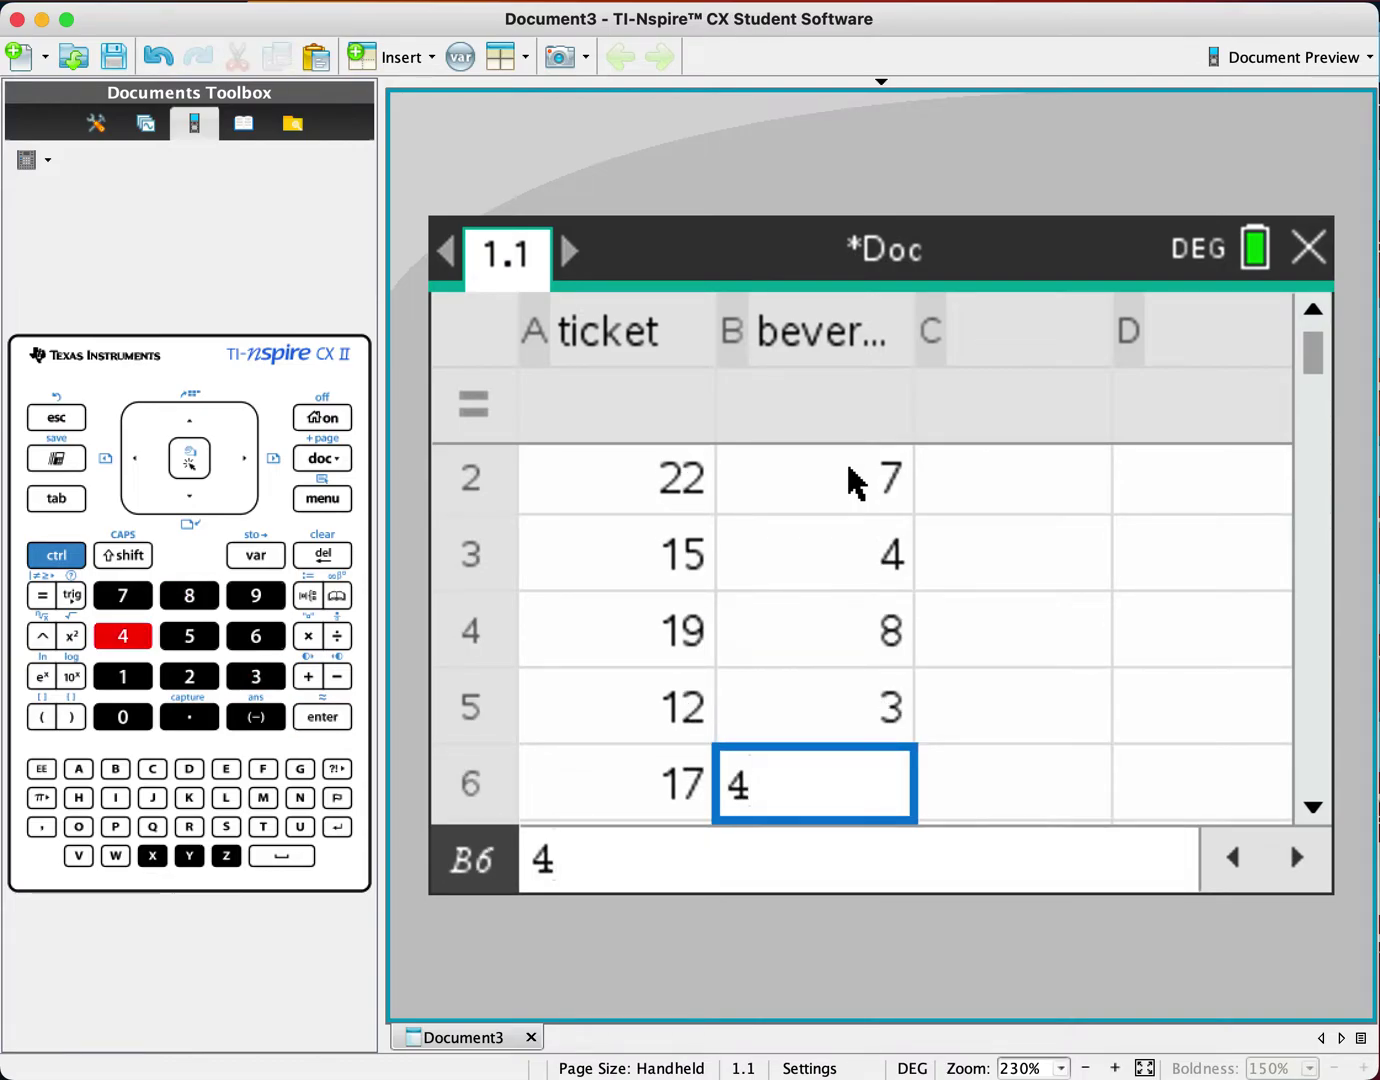
pyautogui.press('Return')
# - Enter beverage values 8, 10, 7, 7, 9, 8 into cells B7 to B12
pyautogui.write('8')
pyautogui.press('Return')
pyautogui.write('10')
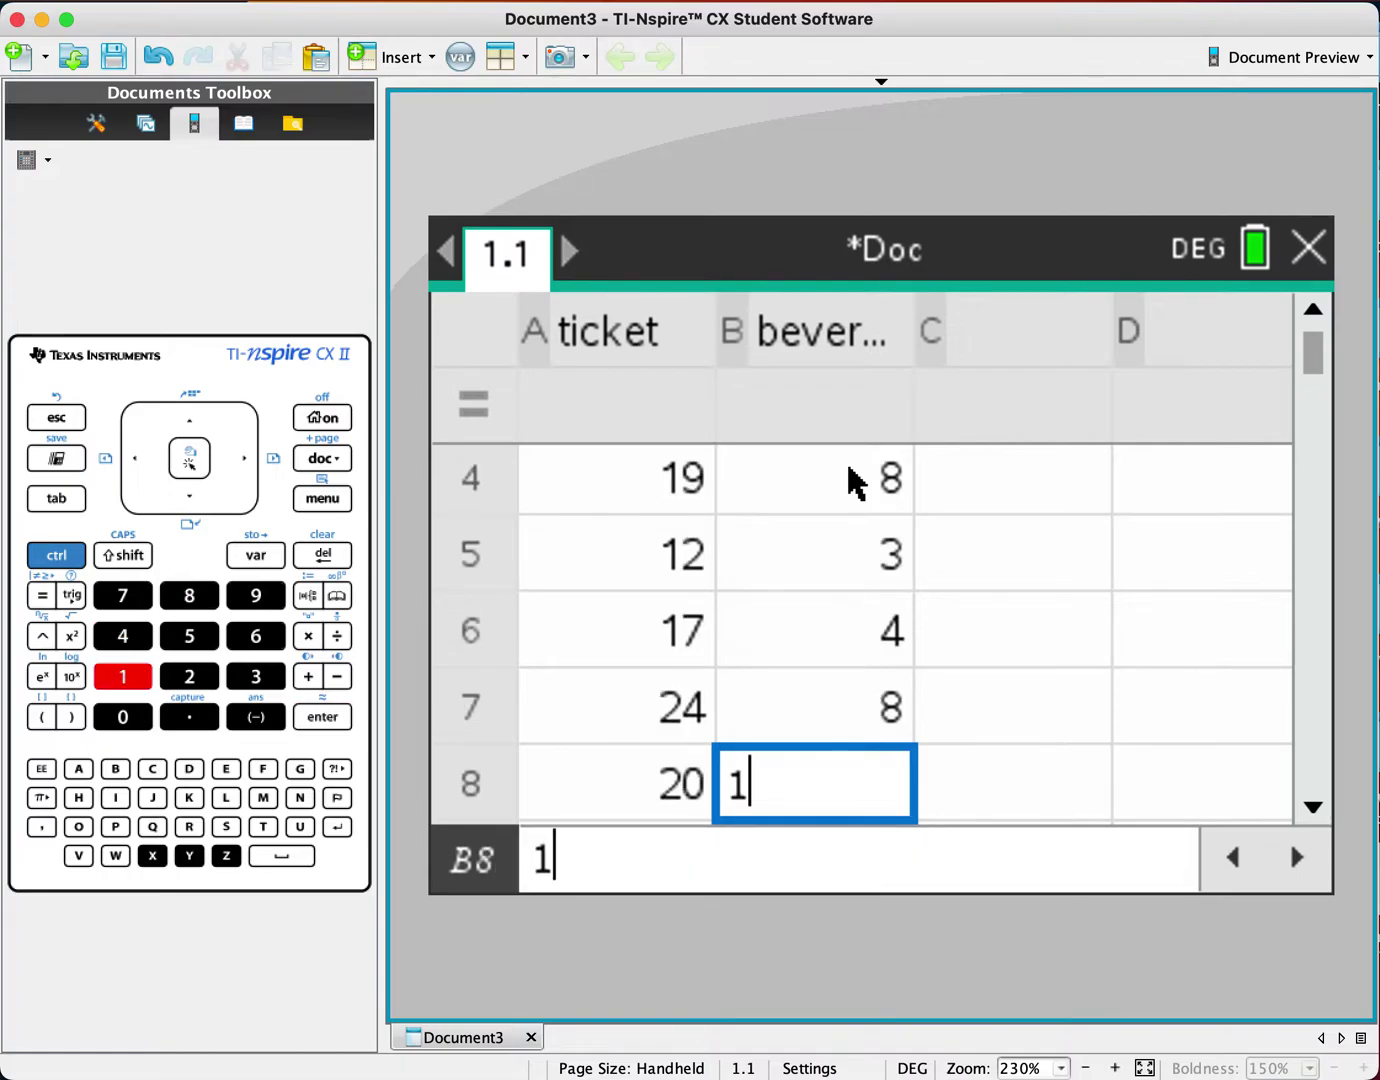
pyautogui.press('Return')
pyautogui.write('7')
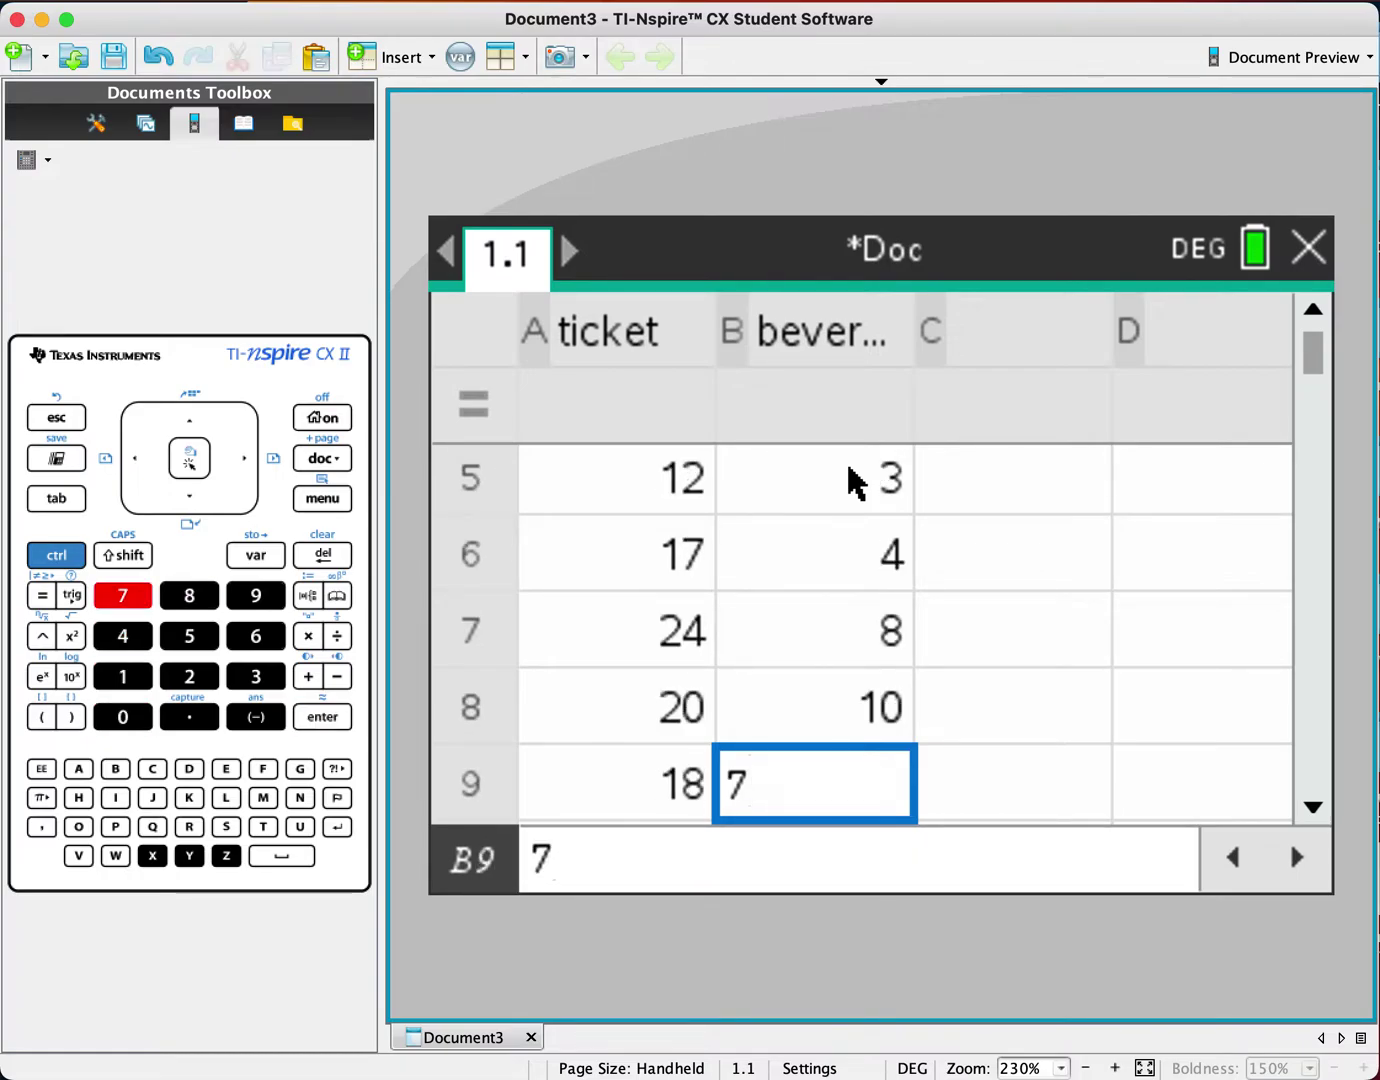
pyautogui.press('Return')
pyautogui.write('7')
pyautogui.press('Return')
pyautogui.write('9')
pyautogui.press('Return')
pyautogui.write('8')
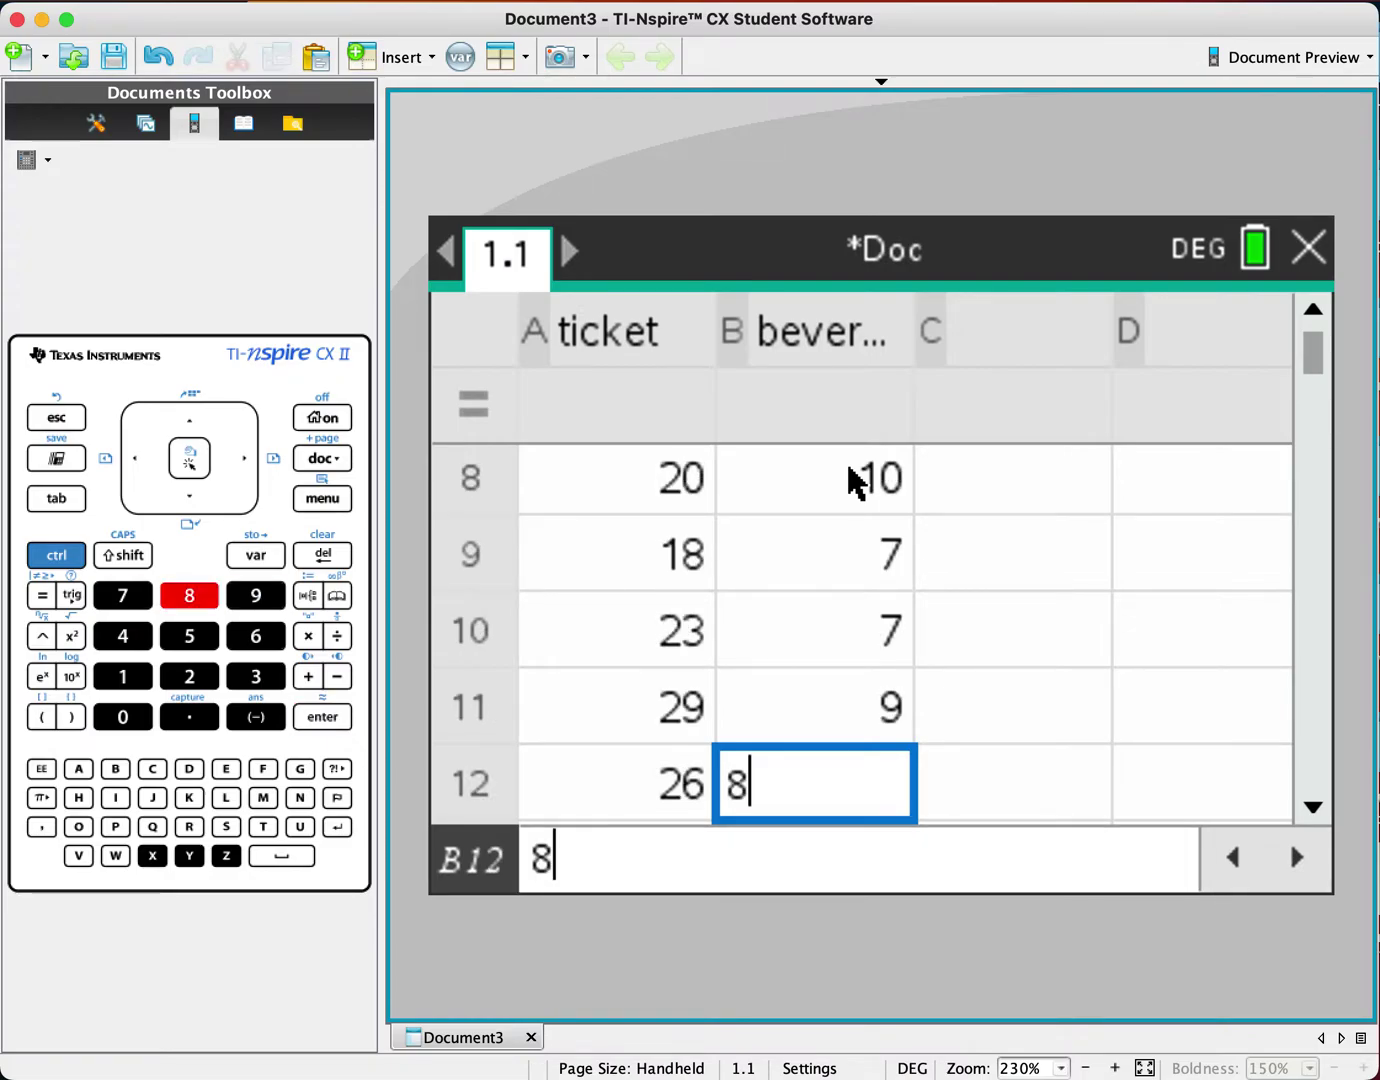
pyautogui.press('Return')
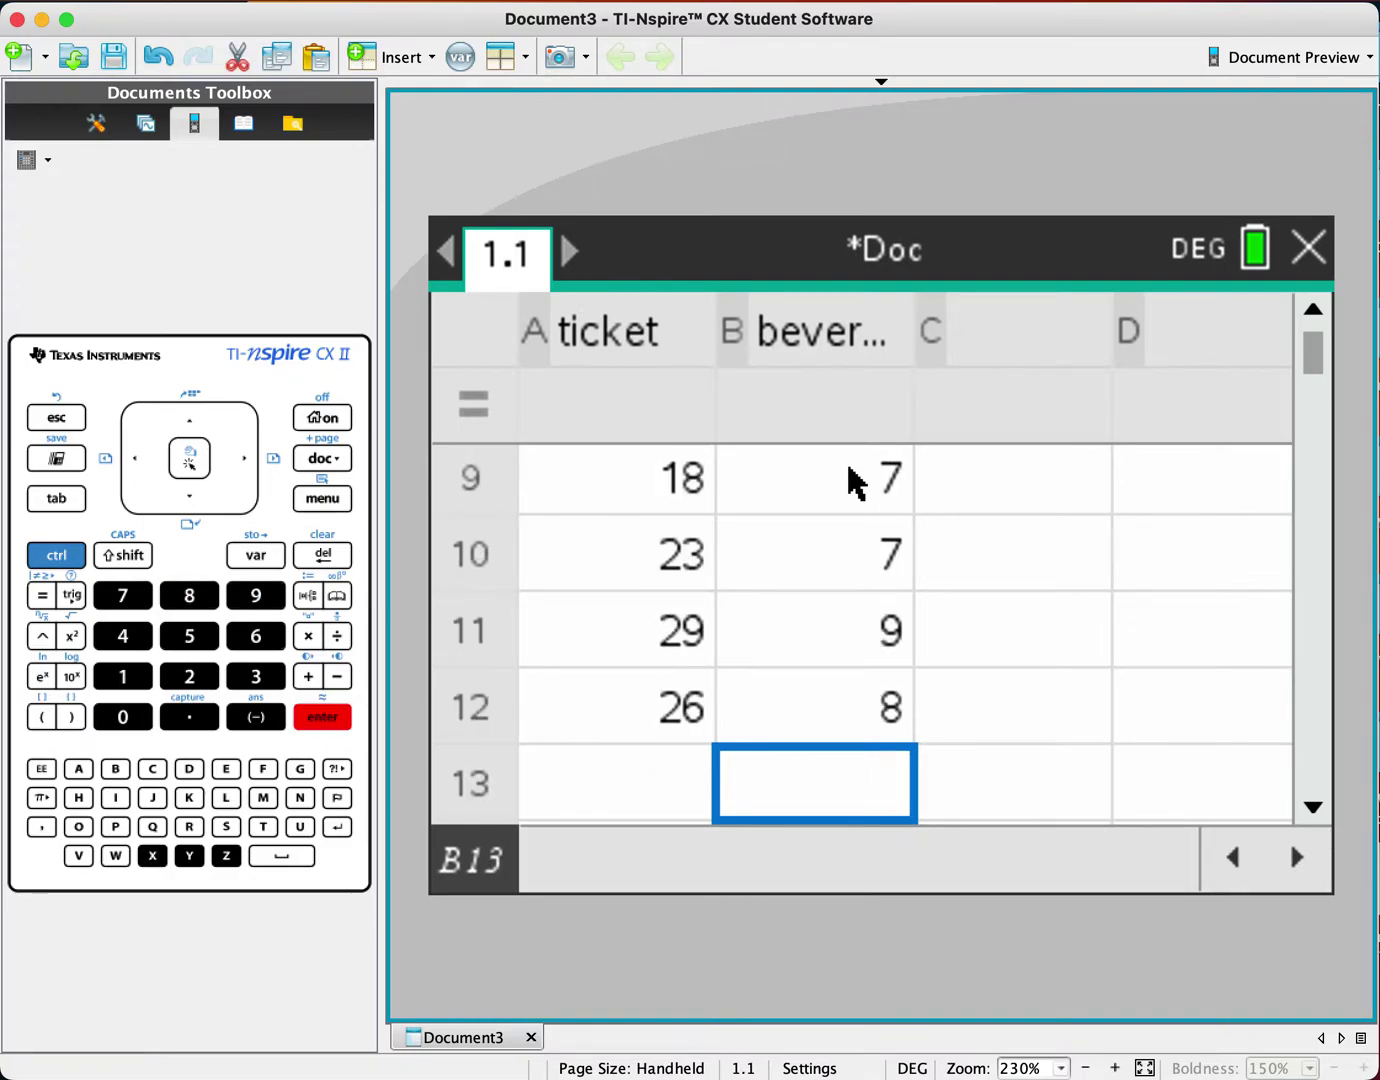
pyautogui.click(1023, 489)
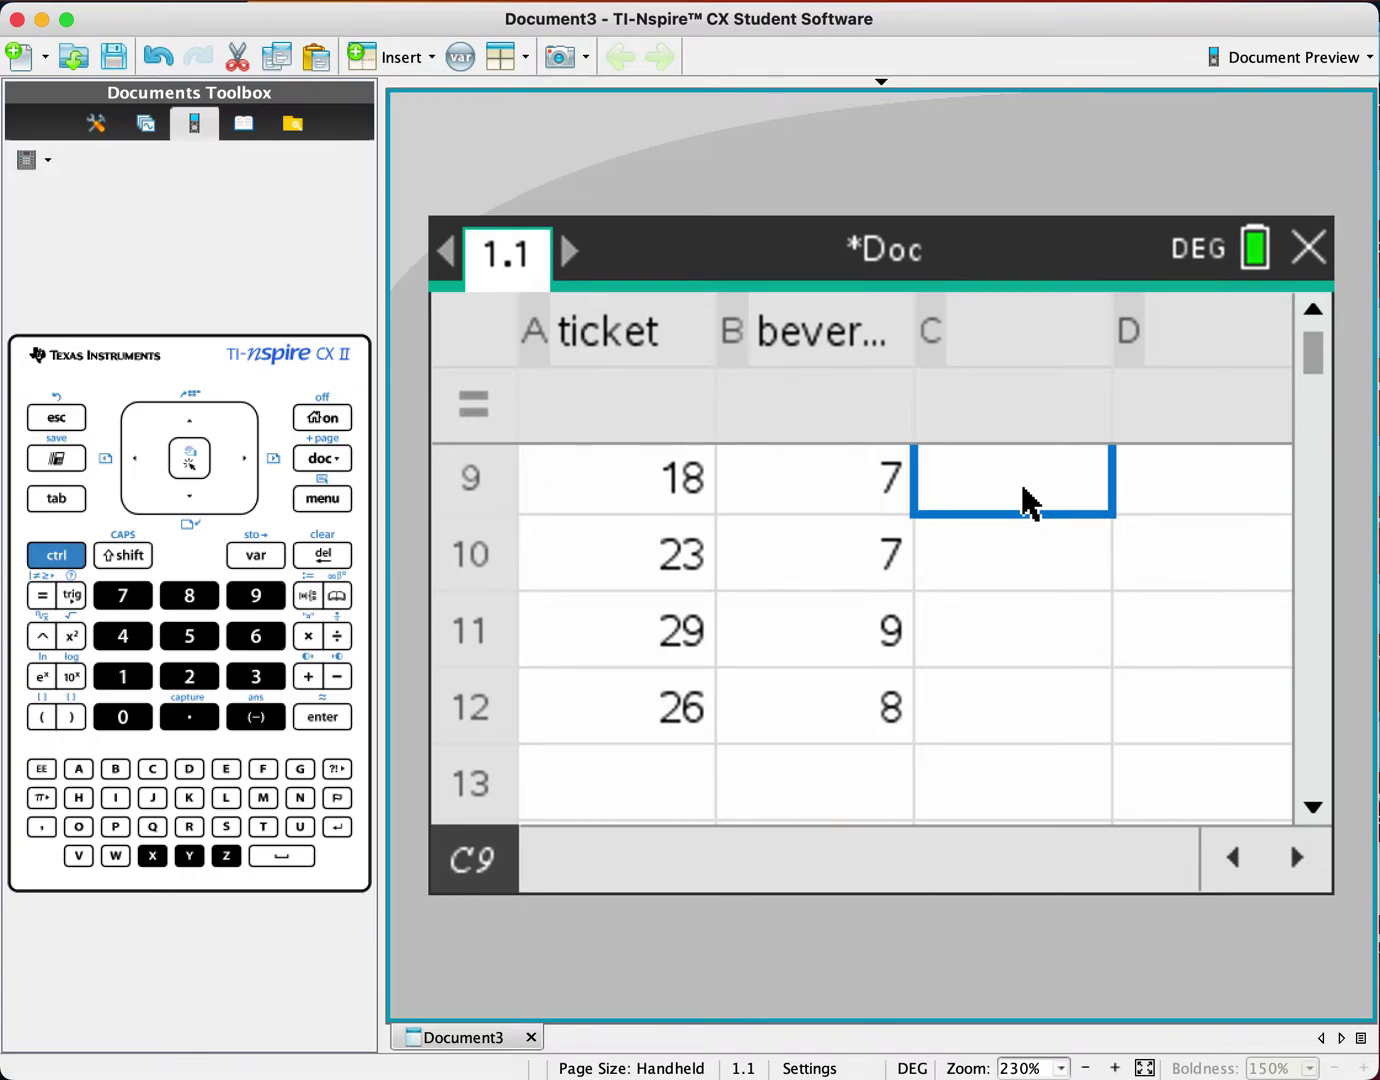
# - Name column C 'rankticket' and column D 'rankbever'
pyautogui.press('Up')
pyautogui.press('Up')
pyautogui.press('Up')
pyautogui.press('Up')
pyautogui.press('Up')
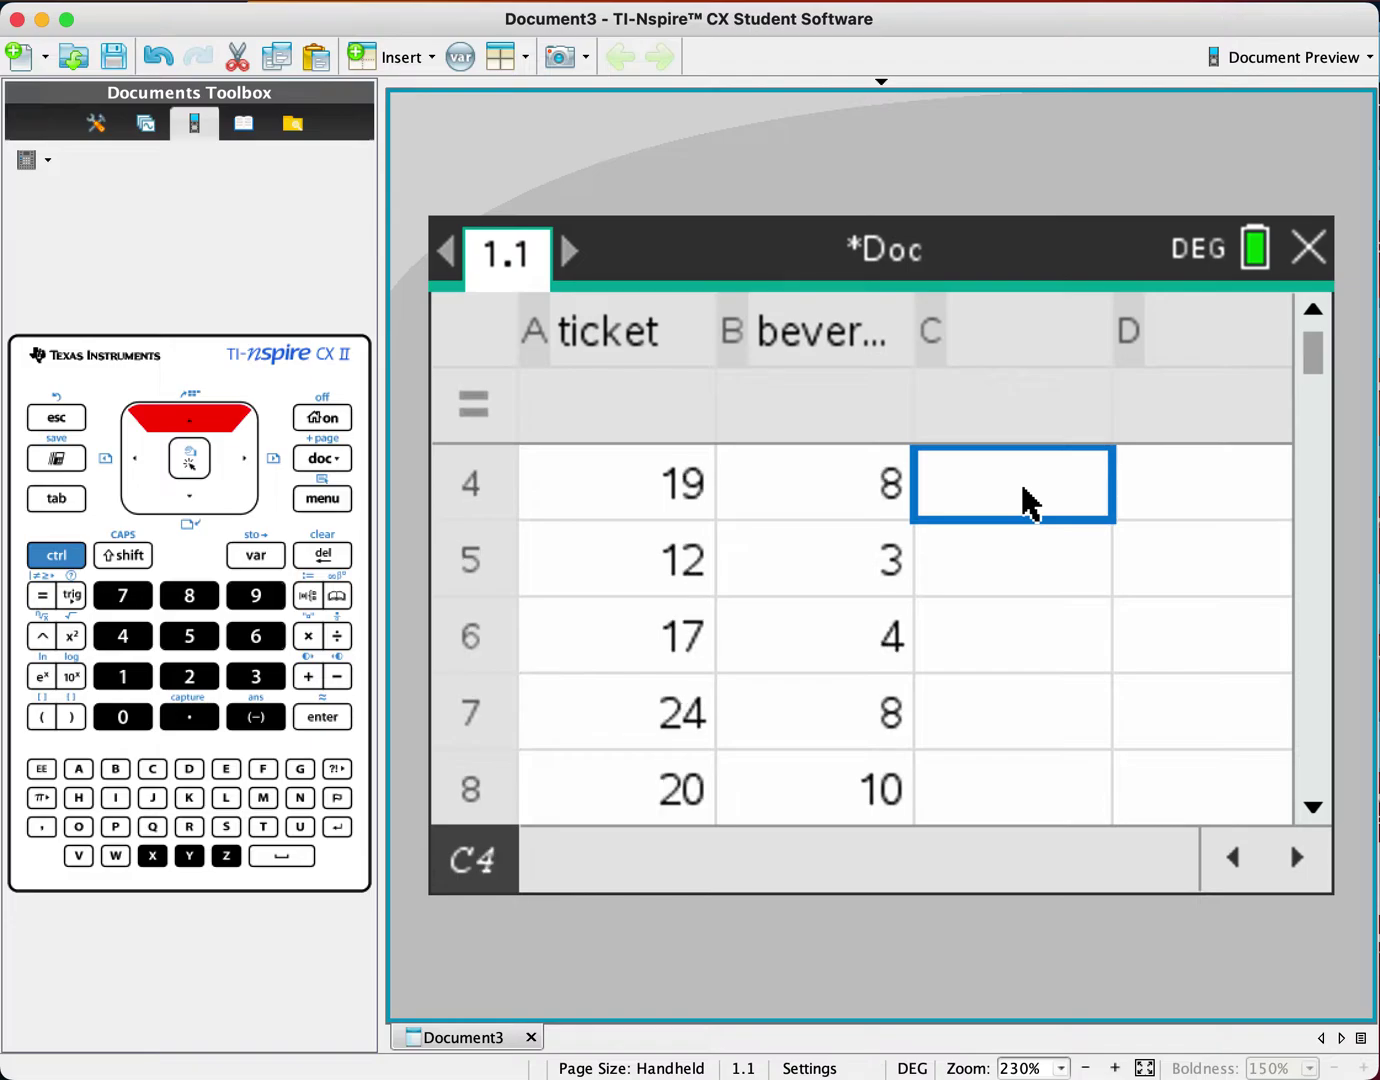
pyautogui.press('Up')
pyautogui.press('Up')
pyautogui.press('Up')
pyautogui.press('Up')
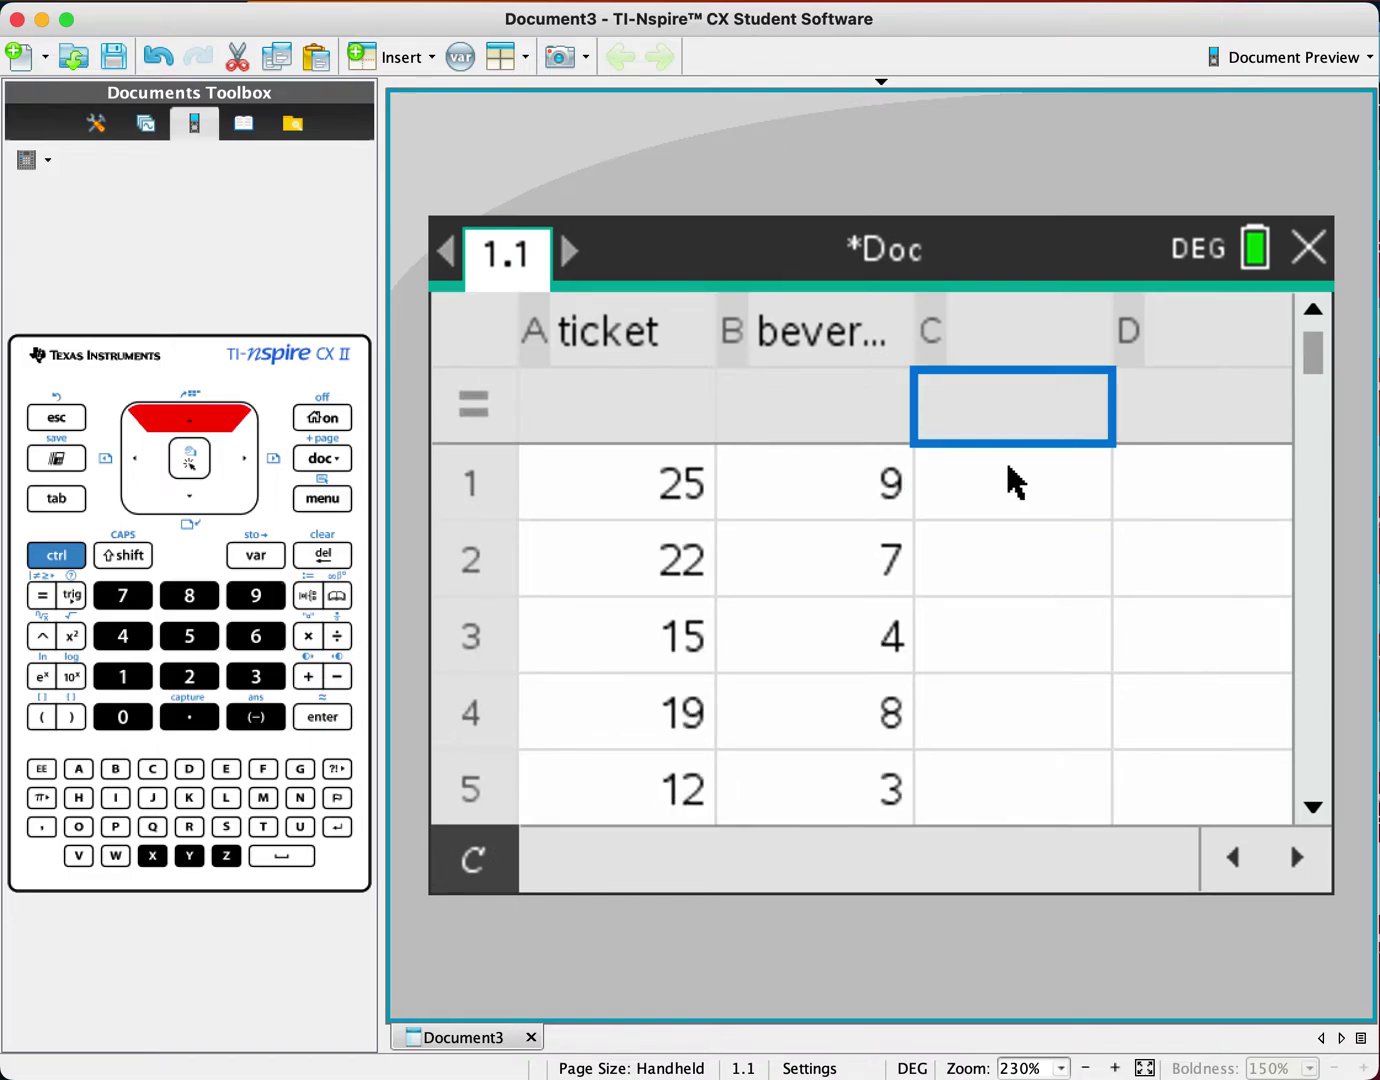
pyautogui.press('Up')
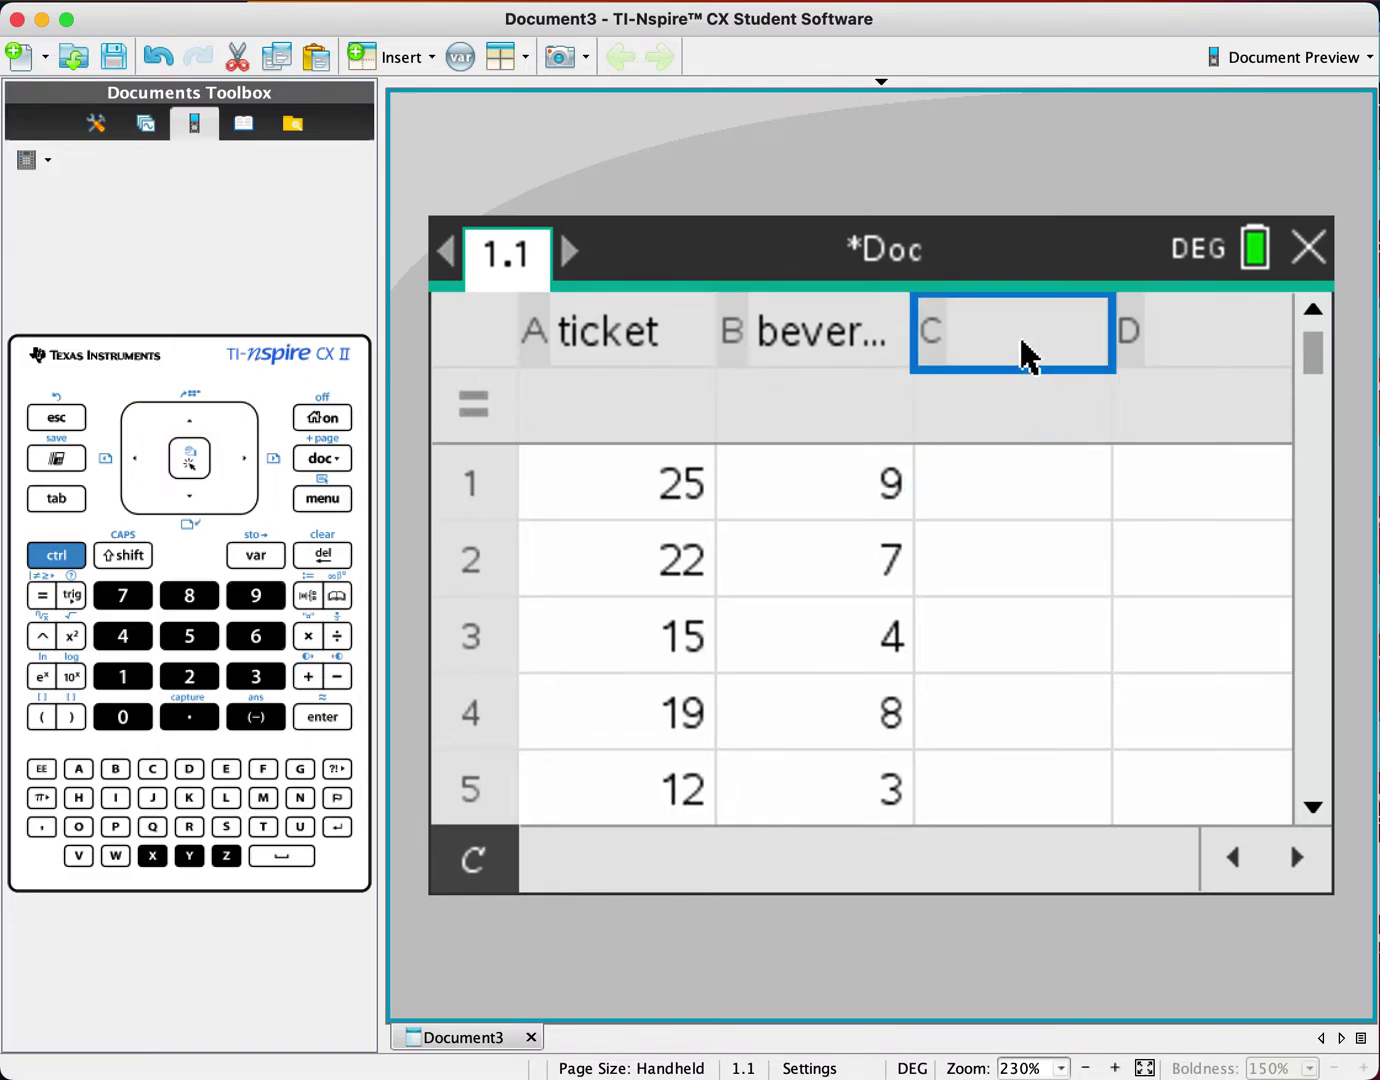
pyautogui.write('rankti')
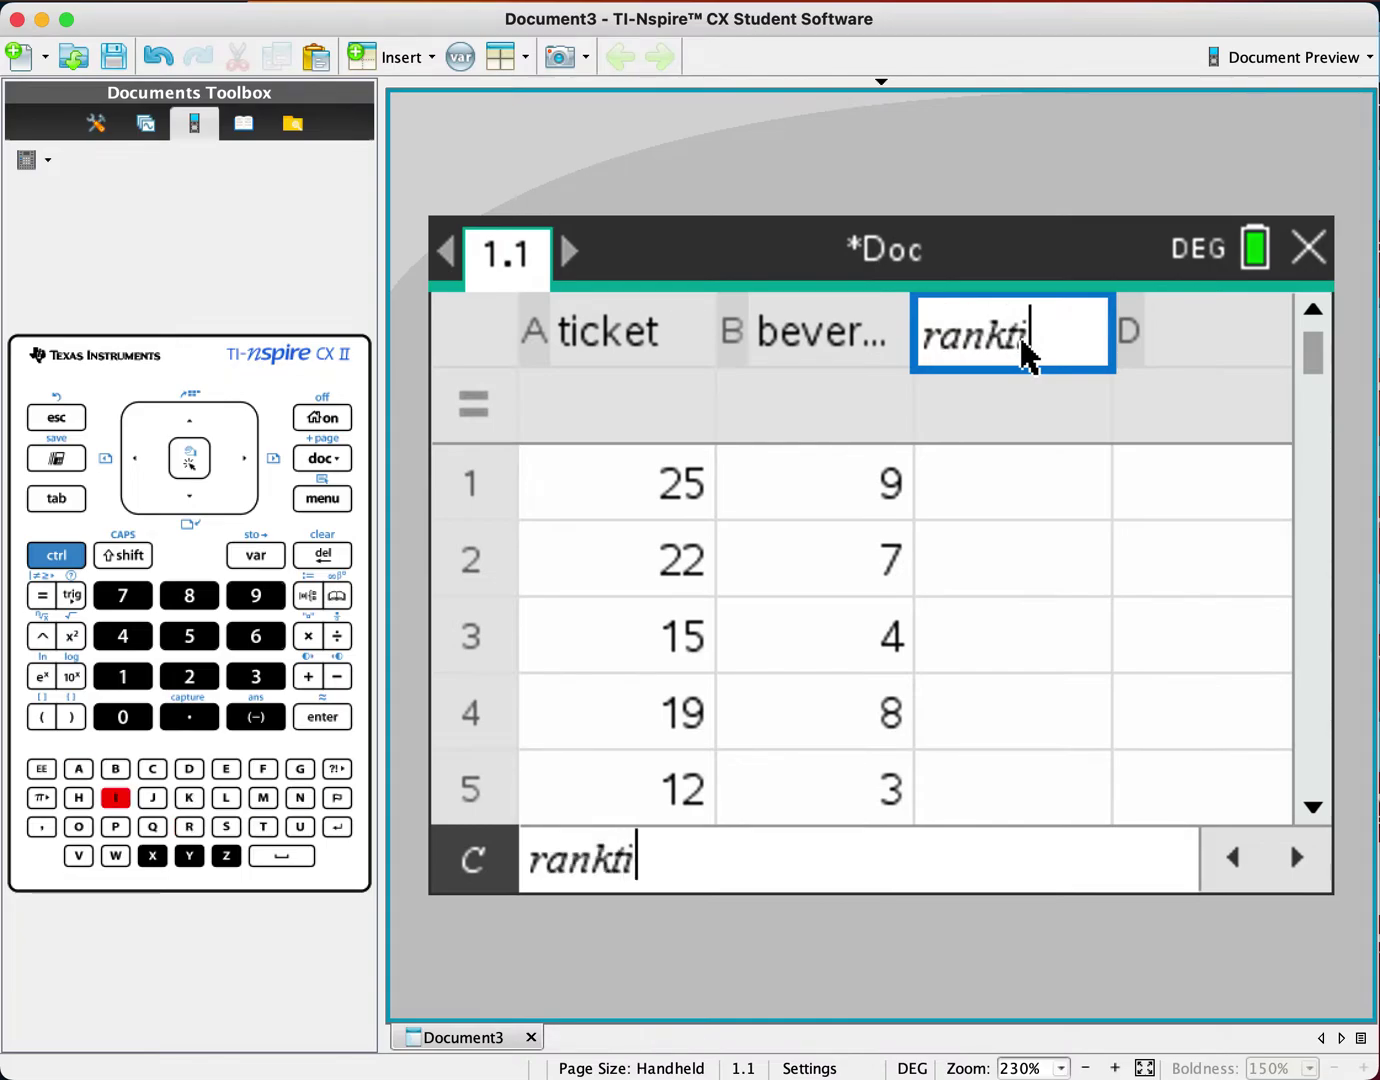
pyautogui.write('cket')
pyautogui.click(1189, 344)
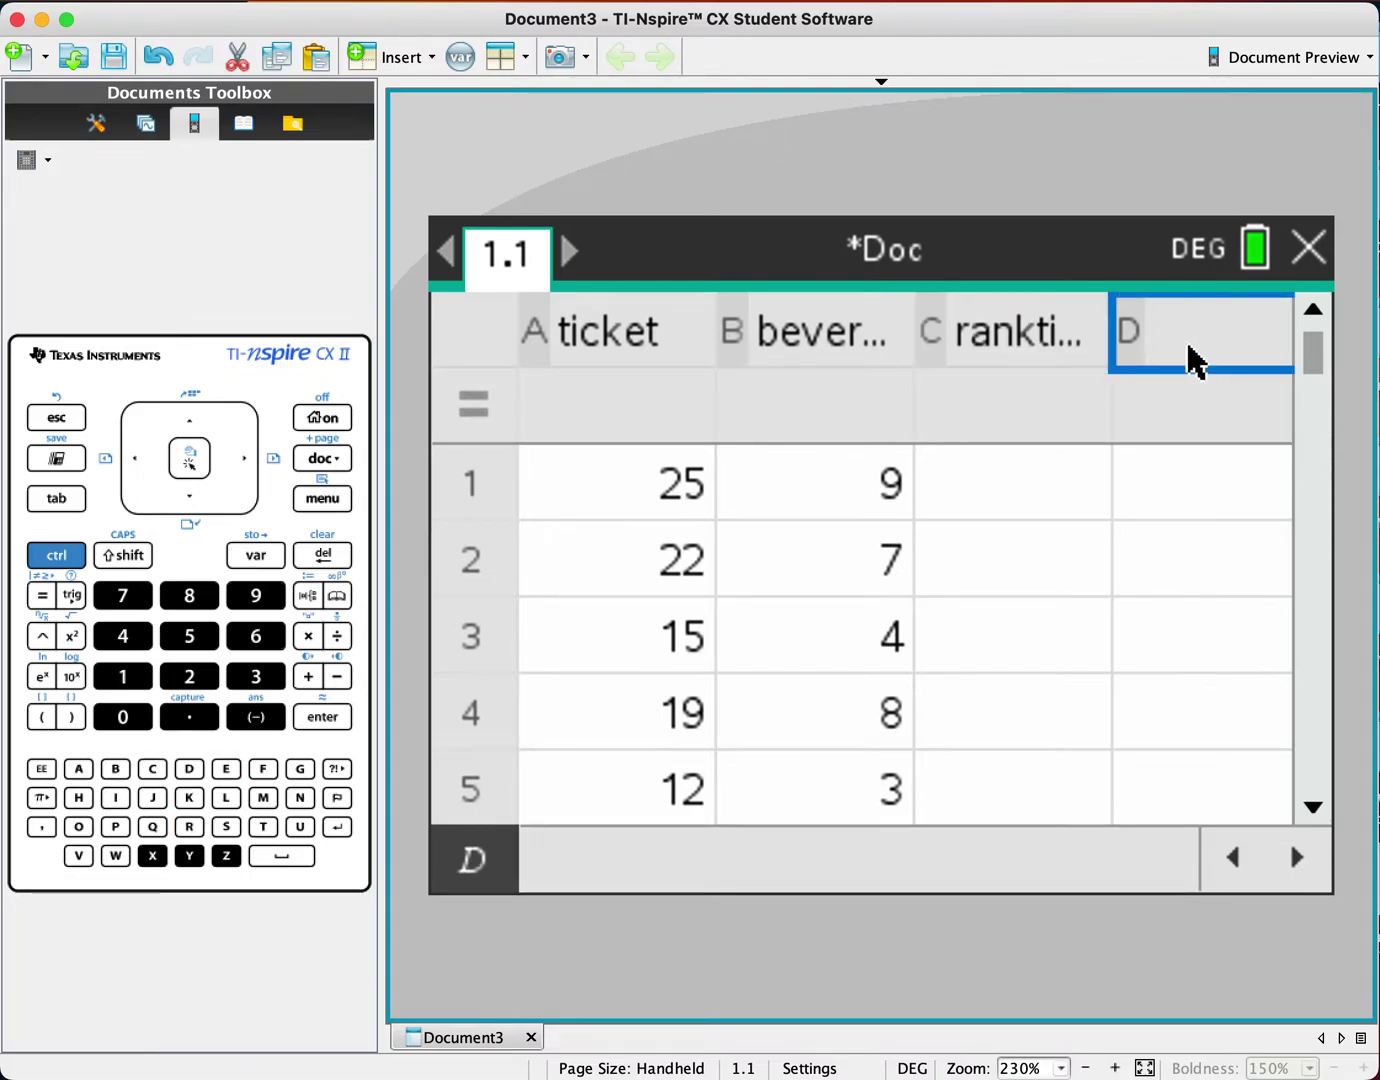
pyautogui.write('rank')
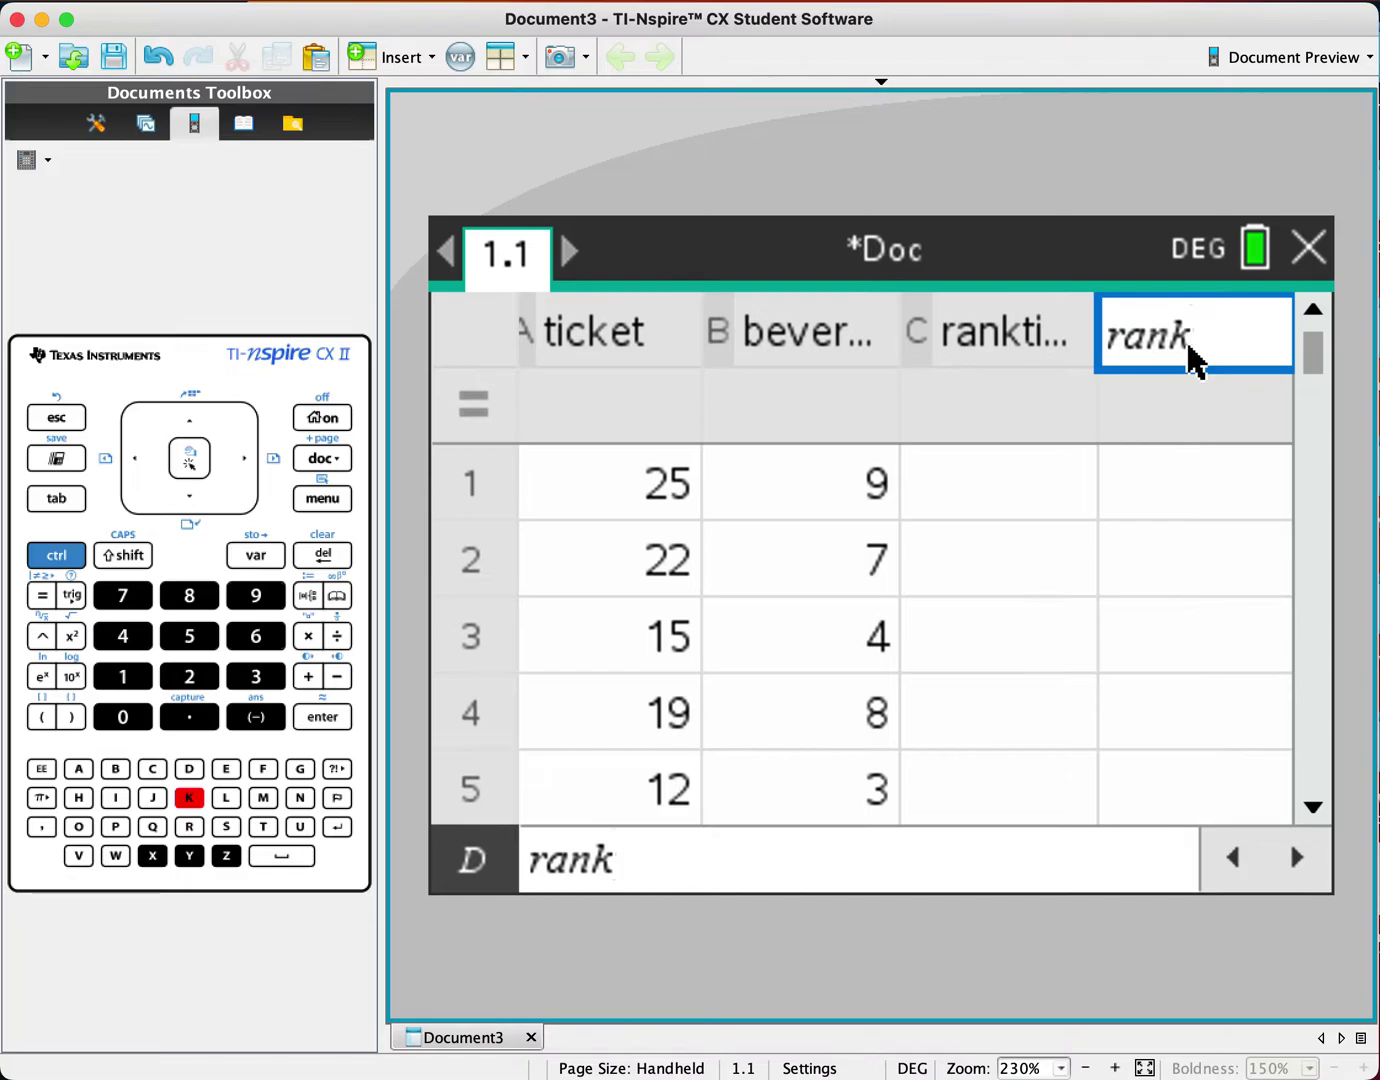
pyautogui.write('bever')
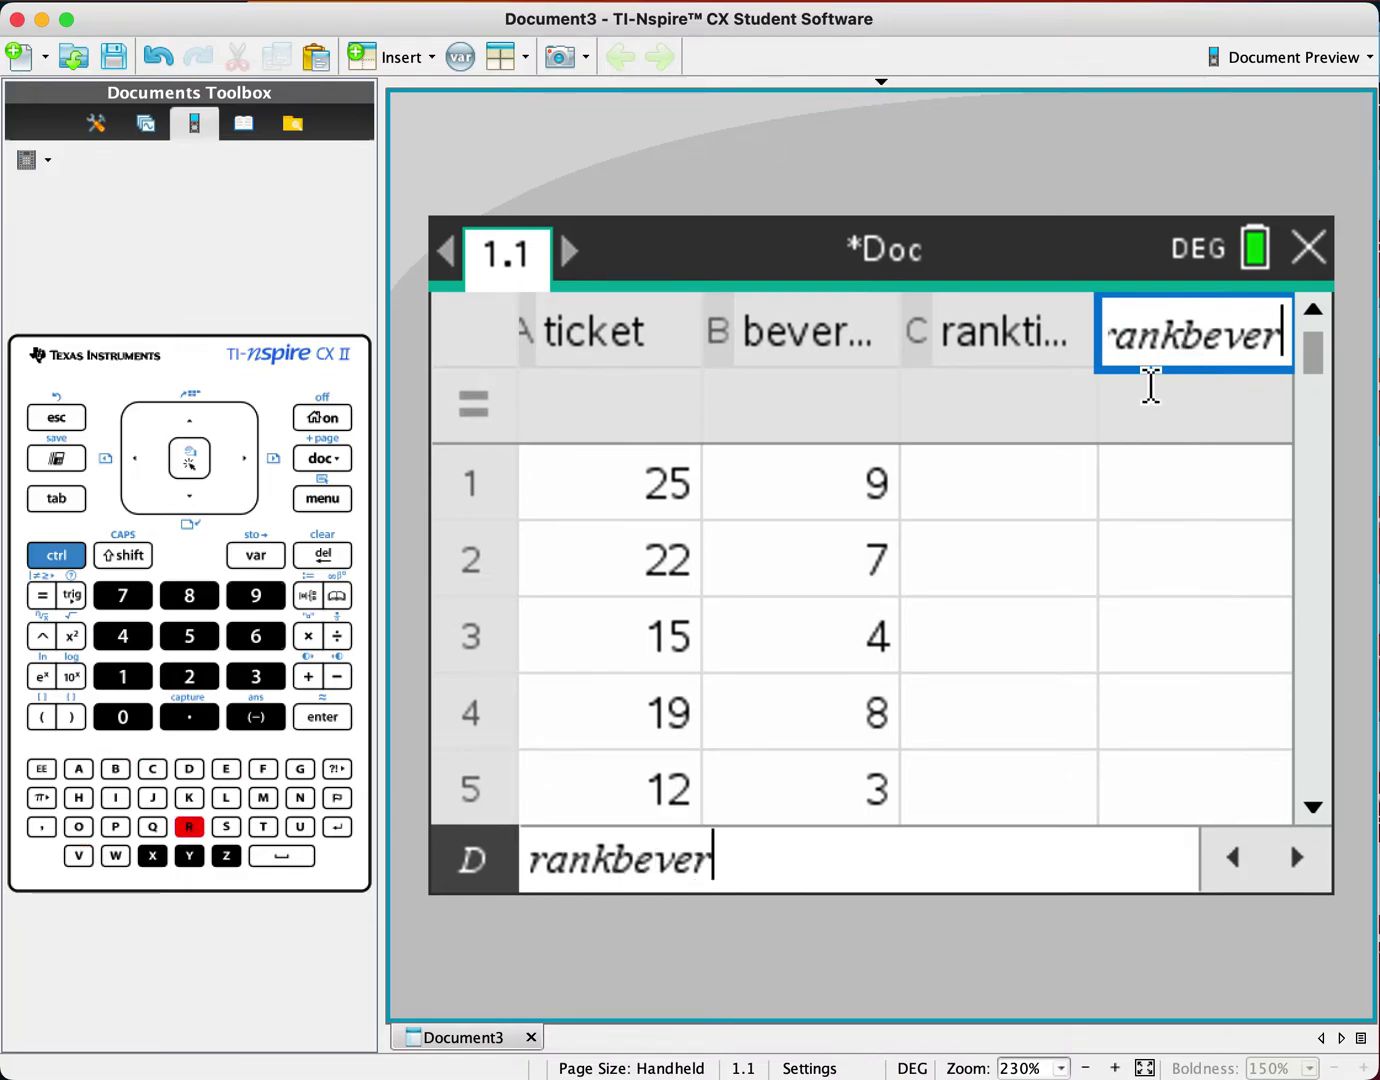
pyautogui.click(1012, 491)
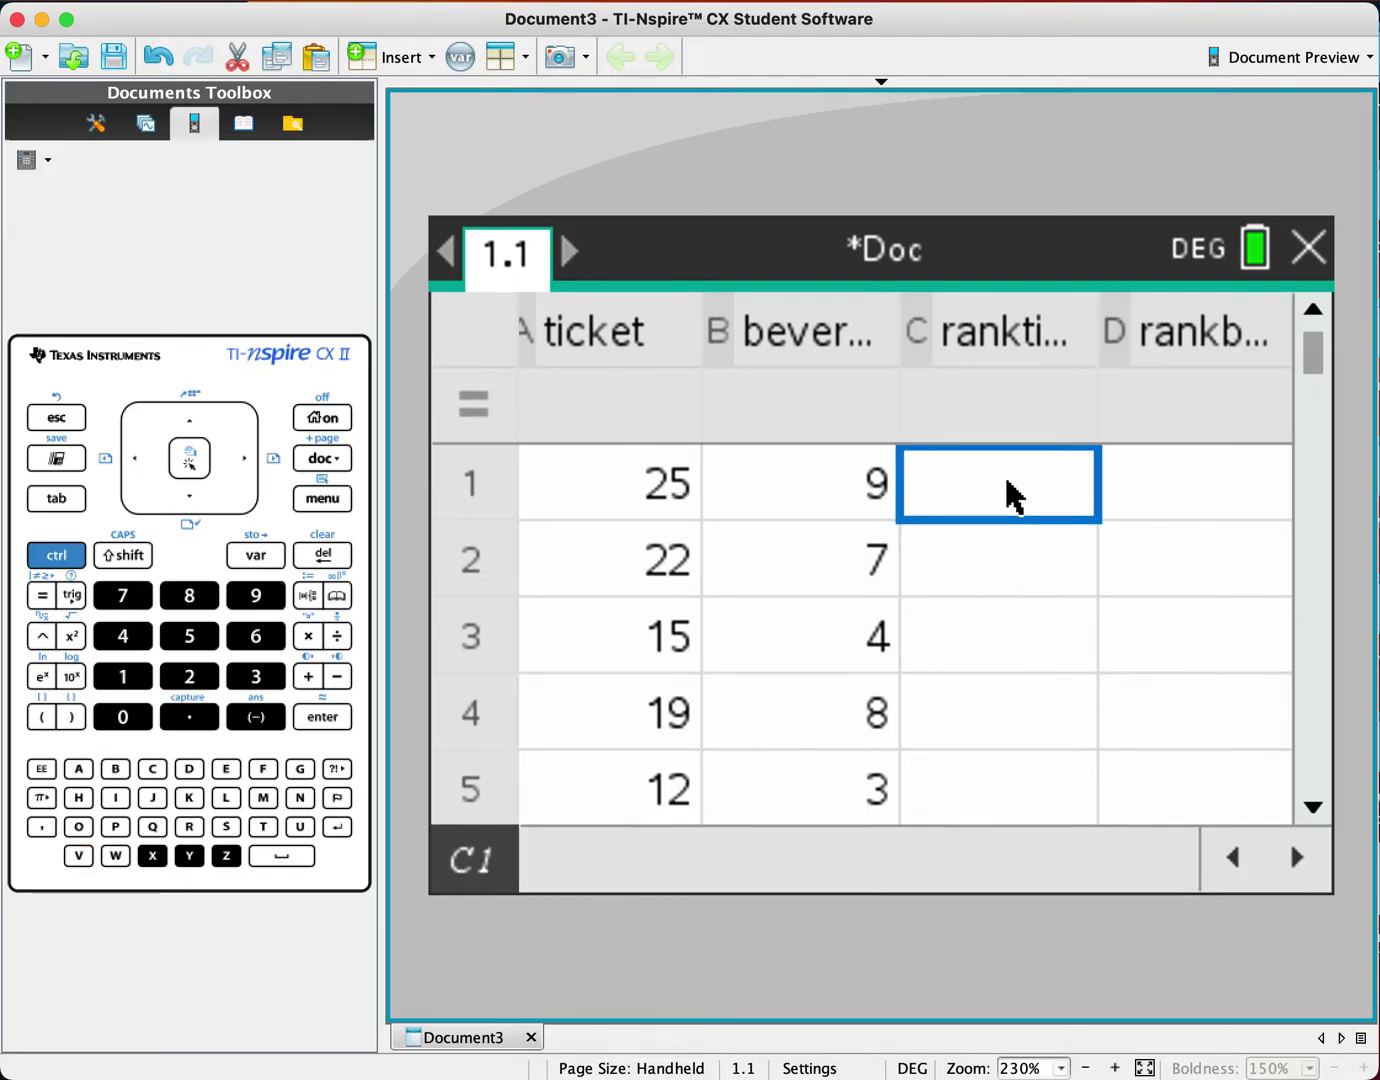
# - Select the ticket and beverage block A1:B12
pyautogui.click(656, 489)
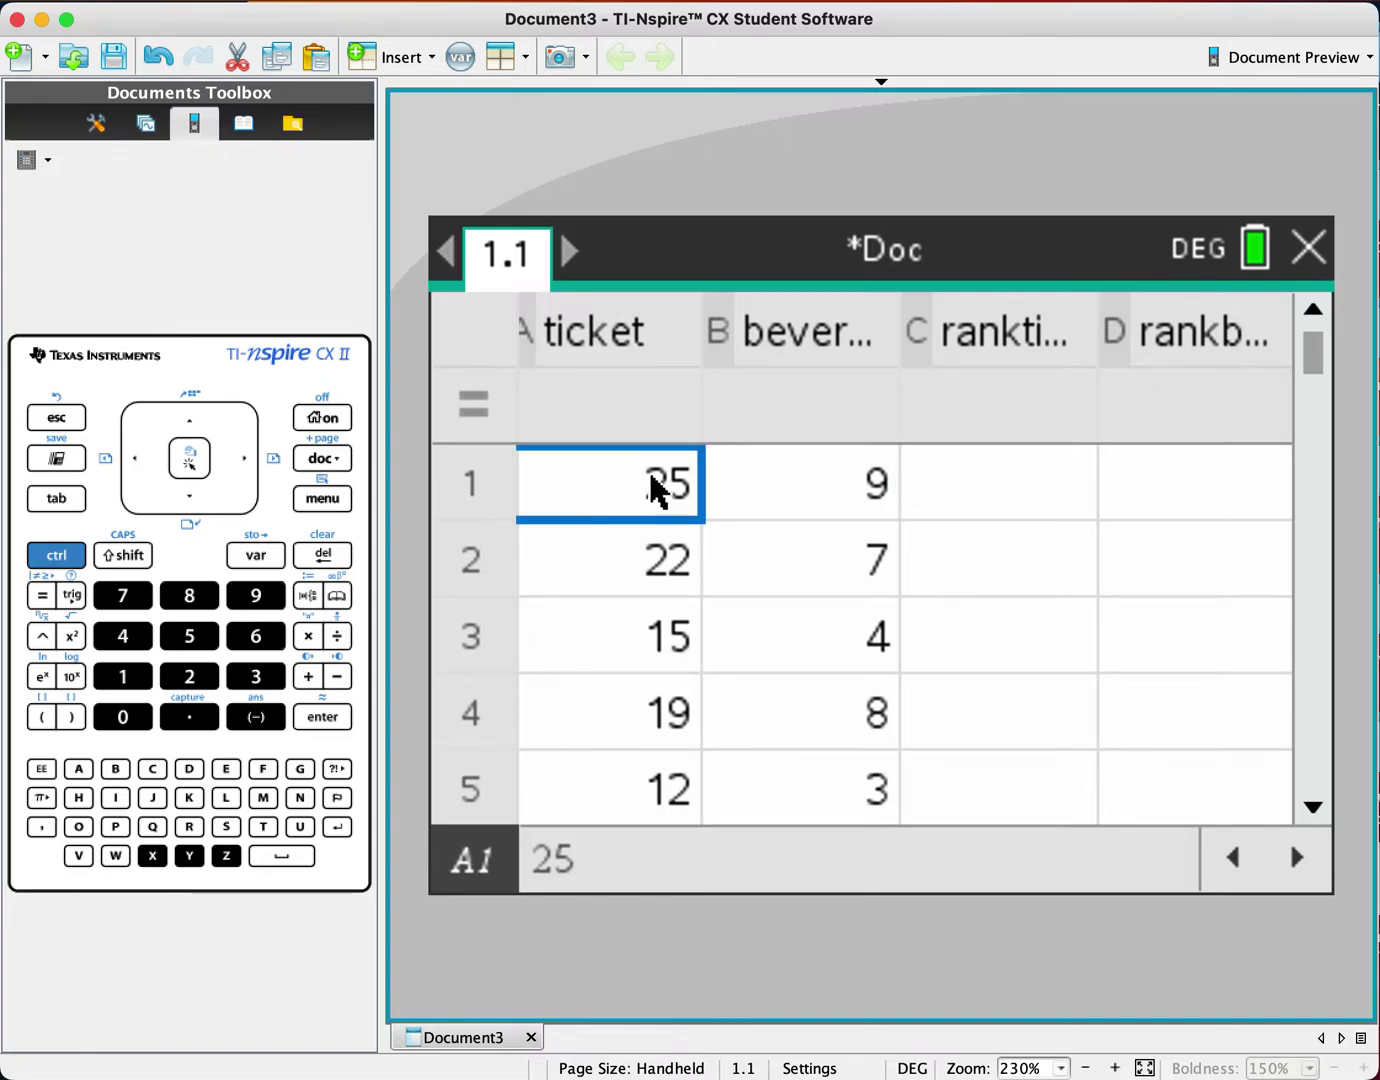
pyautogui.click(656, 490)
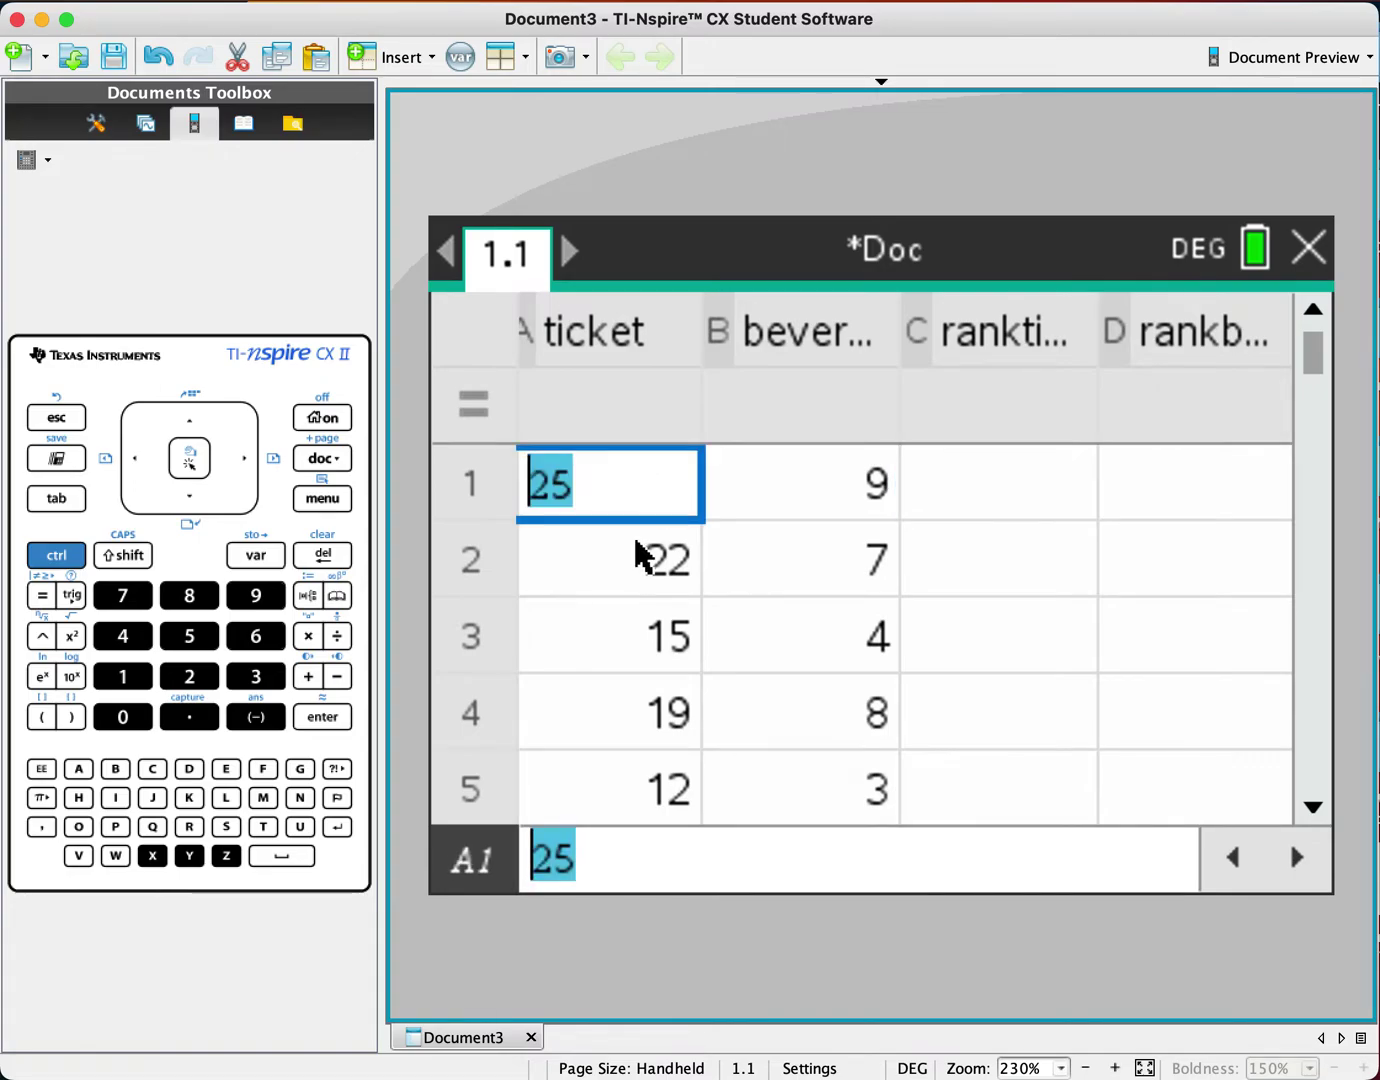
pyautogui.click(638, 555)
pyautogui.click(648, 500)
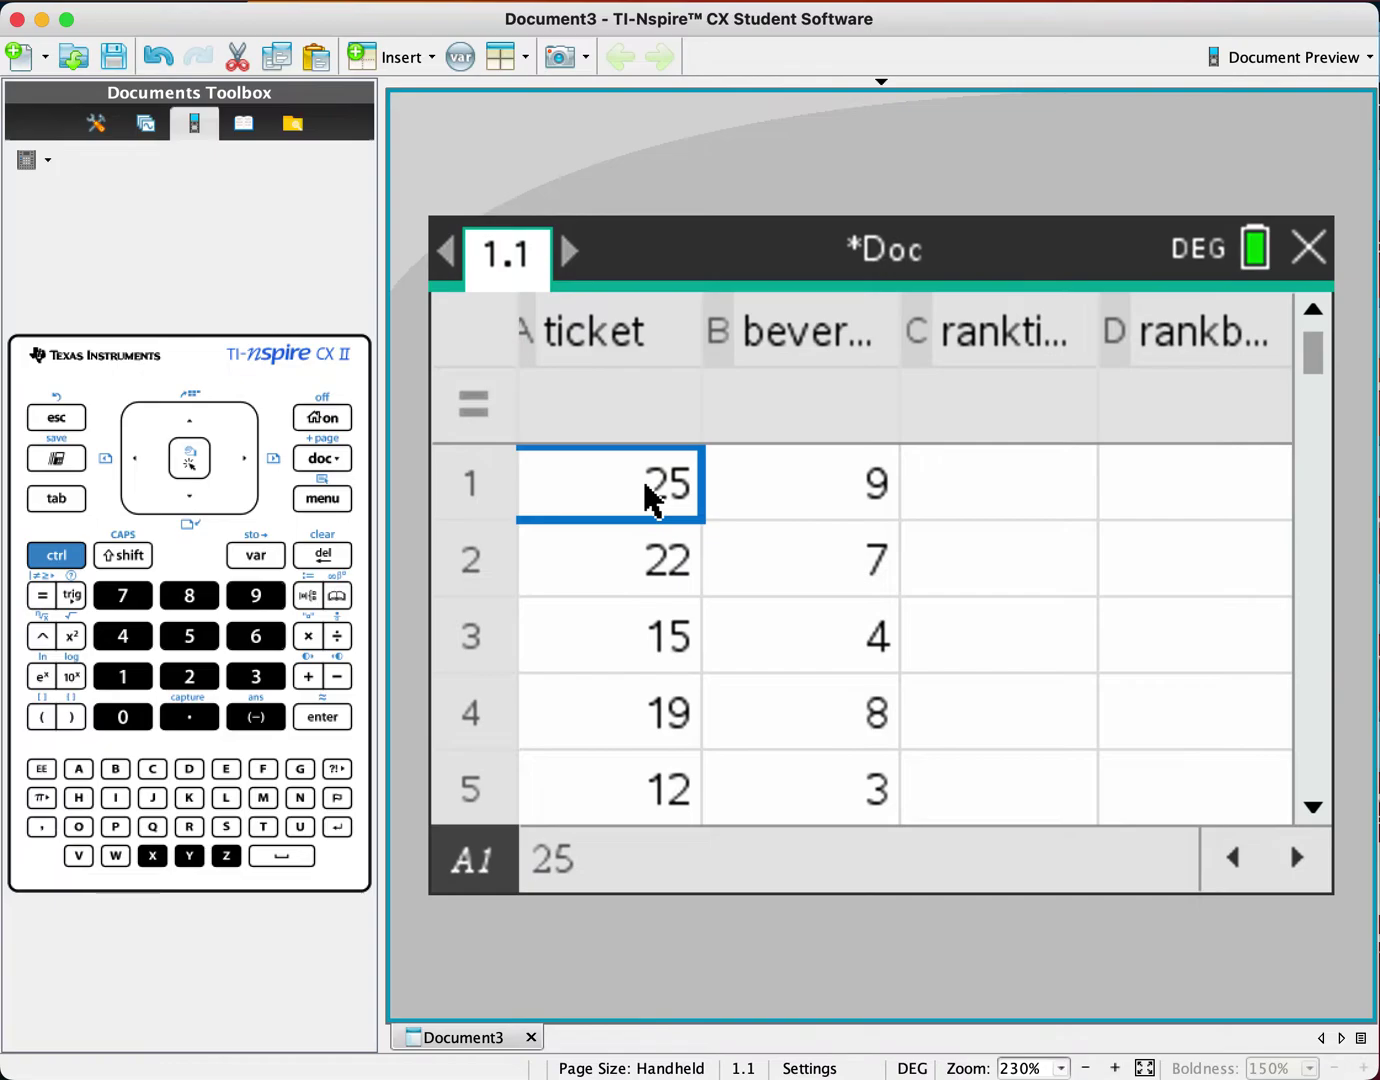
pyautogui.click(121, 555)
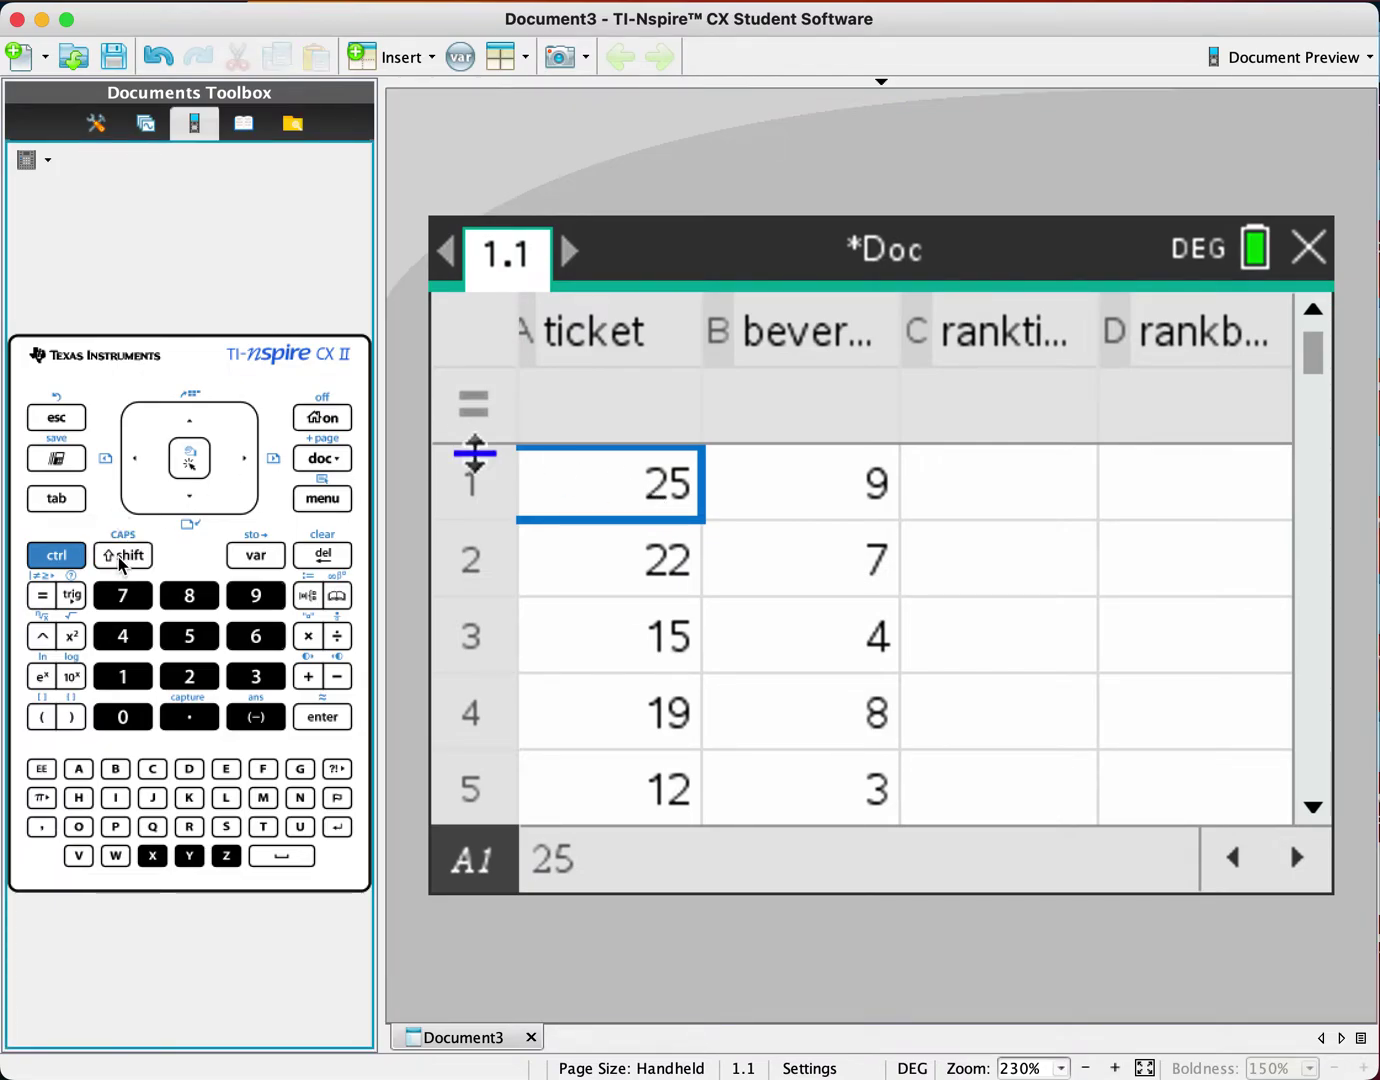
pyautogui.hotkey('shift', 'Right')
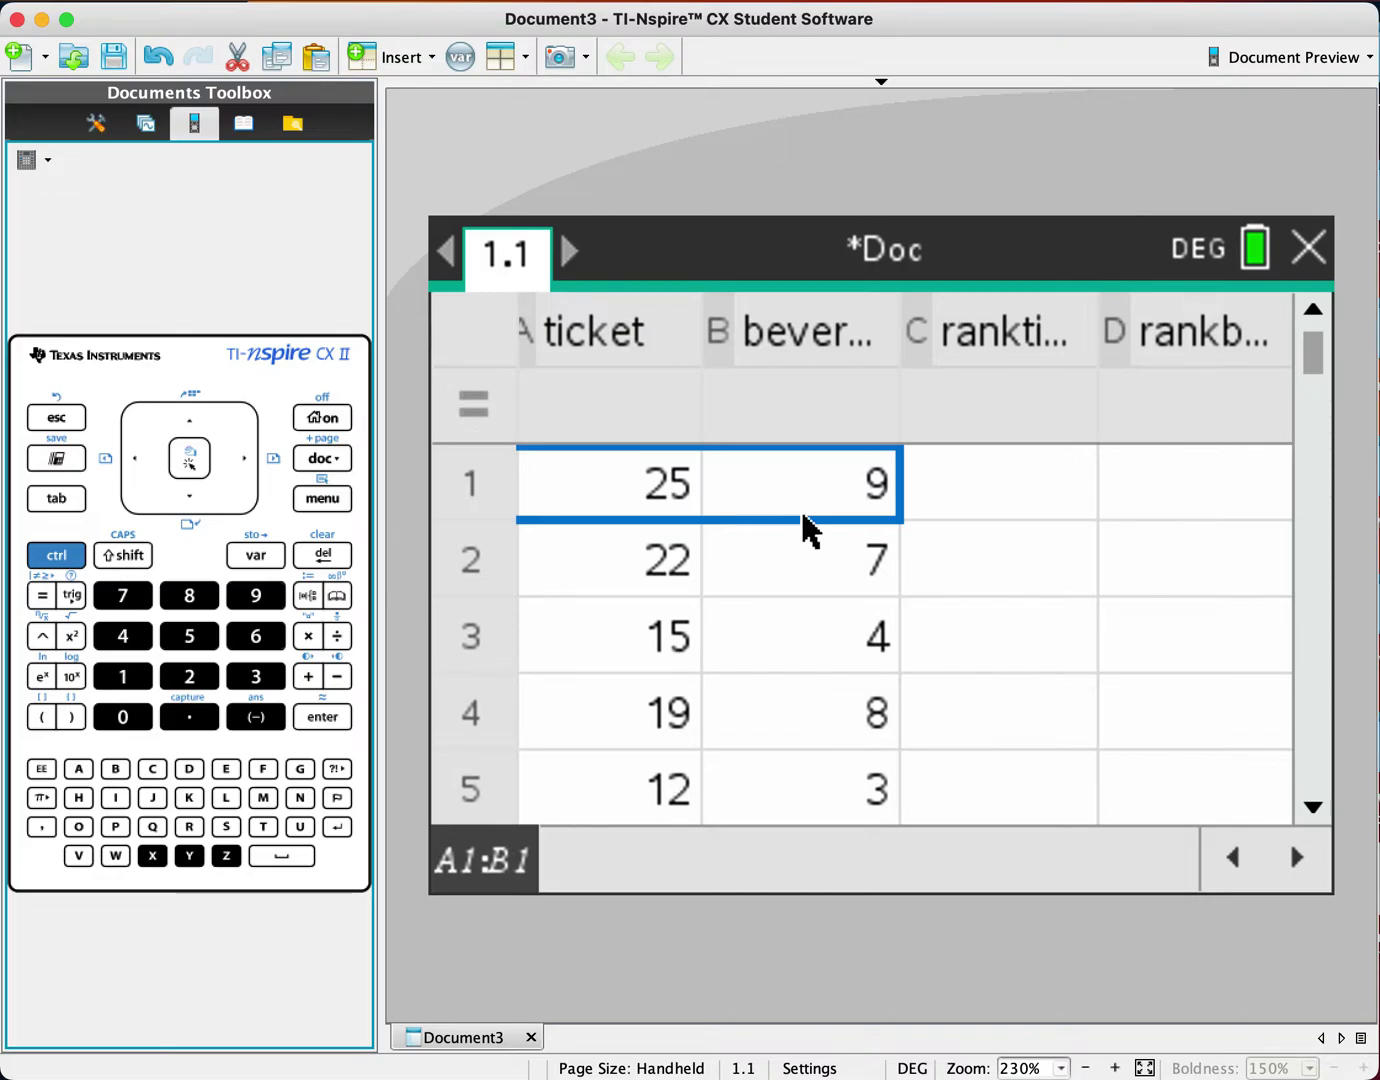
pyautogui.hotkey('shift', 'Down')
pyautogui.hotkey('shift', 'Down')
pyautogui.hotkey('shift', 'Down')
pyautogui.hotkey('shift', 'Down')
pyautogui.hotkey('shift', 'Down')
pyautogui.hotkey('shift', 'Down')
pyautogui.hotkey('shift', 'Down')
pyautogui.hotkey('shift', 'Down')
pyautogui.hotkey('shift', 'Down')
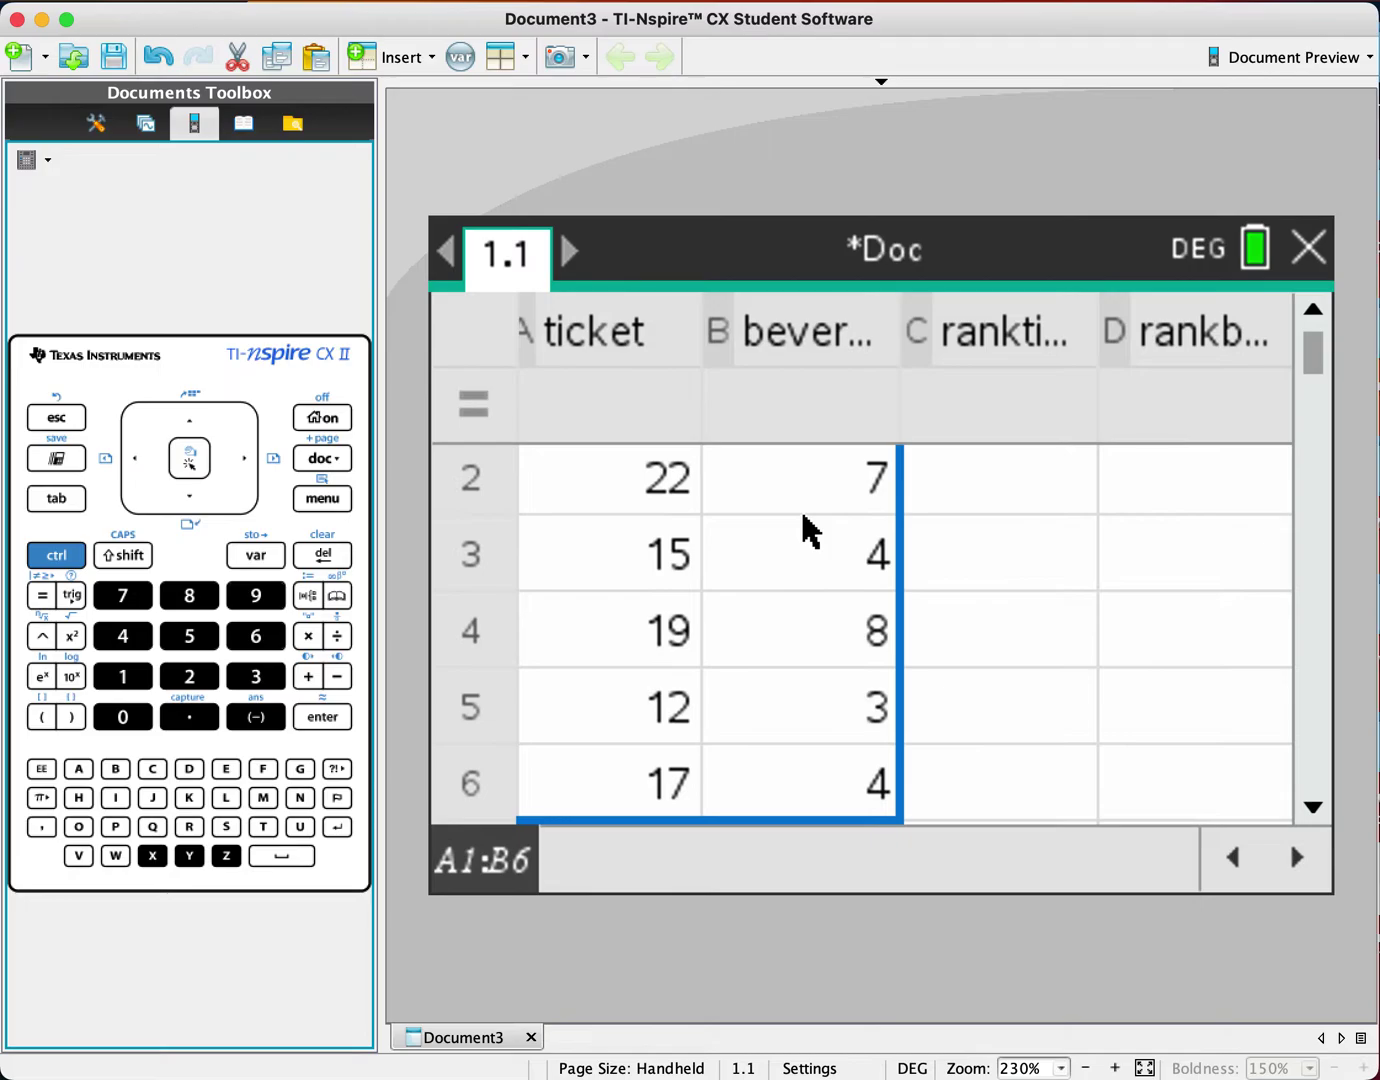
pyautogui.hotkey('shift', 'Down')
pyautogui.hotkey('shift', 'Down')
pyautogui.hotkey('shift', 'Down')
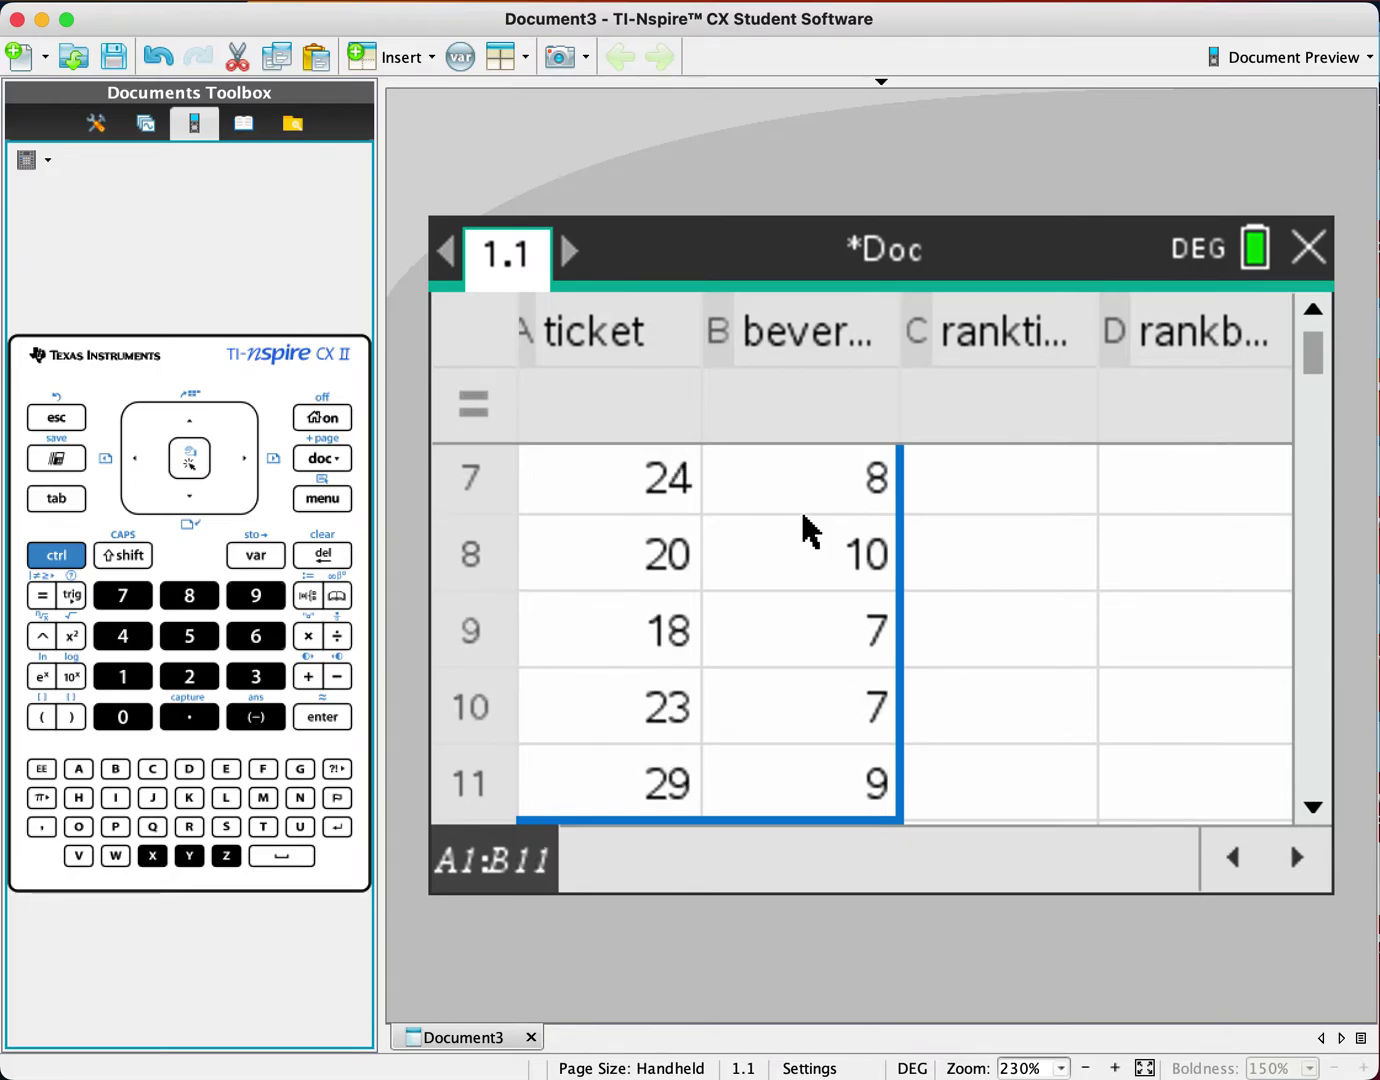
pyautogui.hotkey('shift', 'Up')
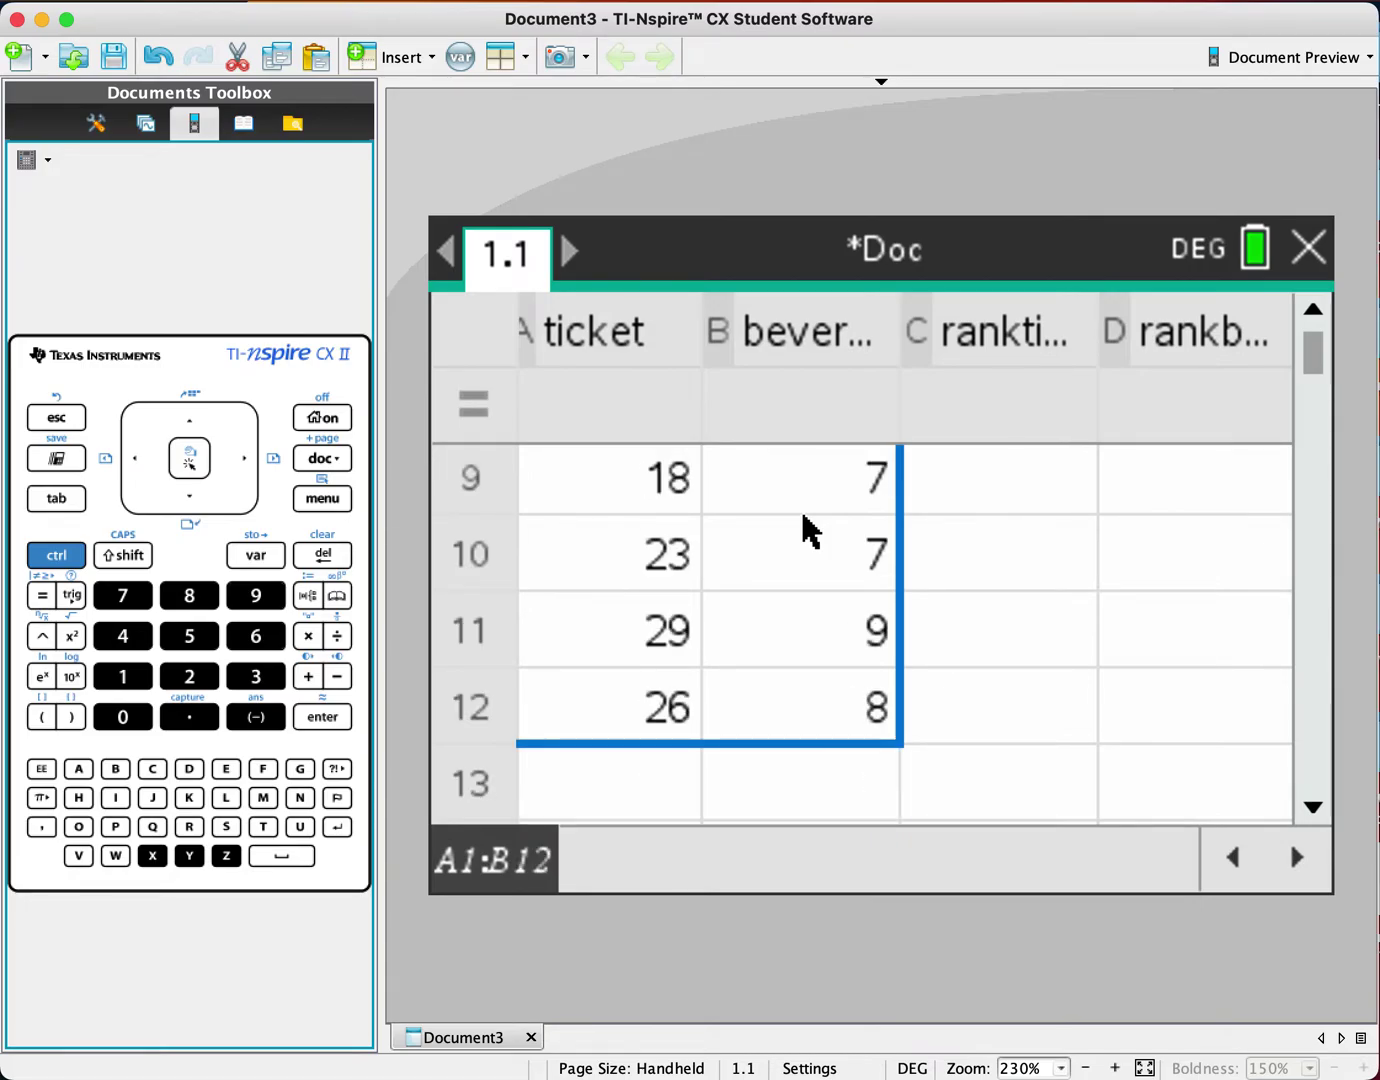
# - Sort the selection ascending by column a using Actions > Sort
pyautogui.hotkey('ctrl', 'm')
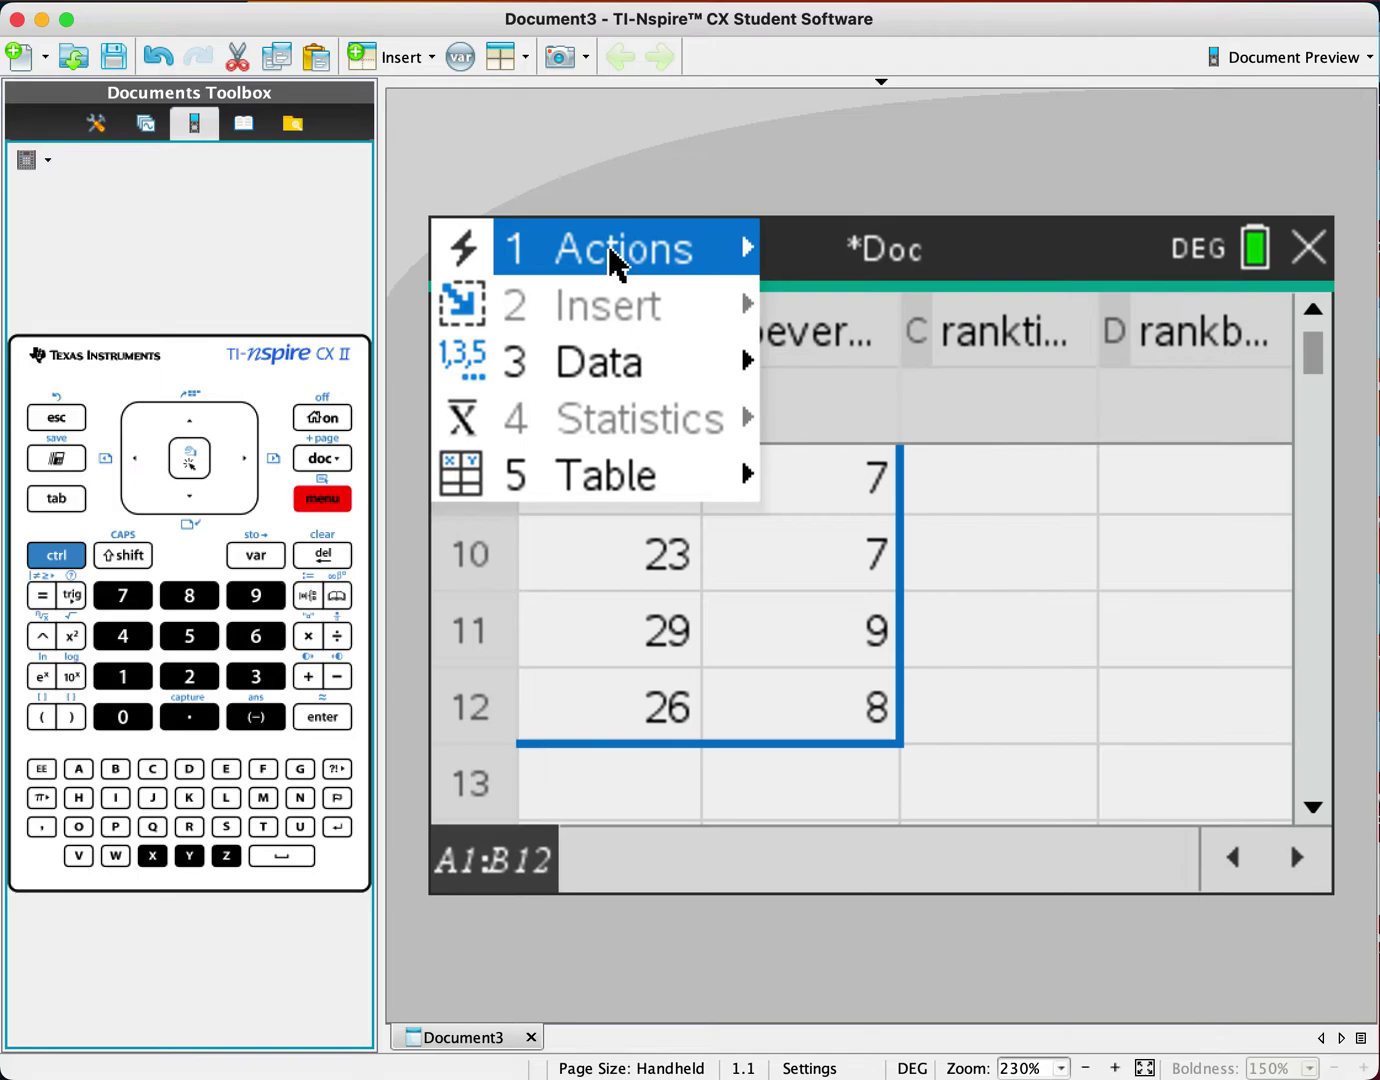
pyautogui.click(610, 262)
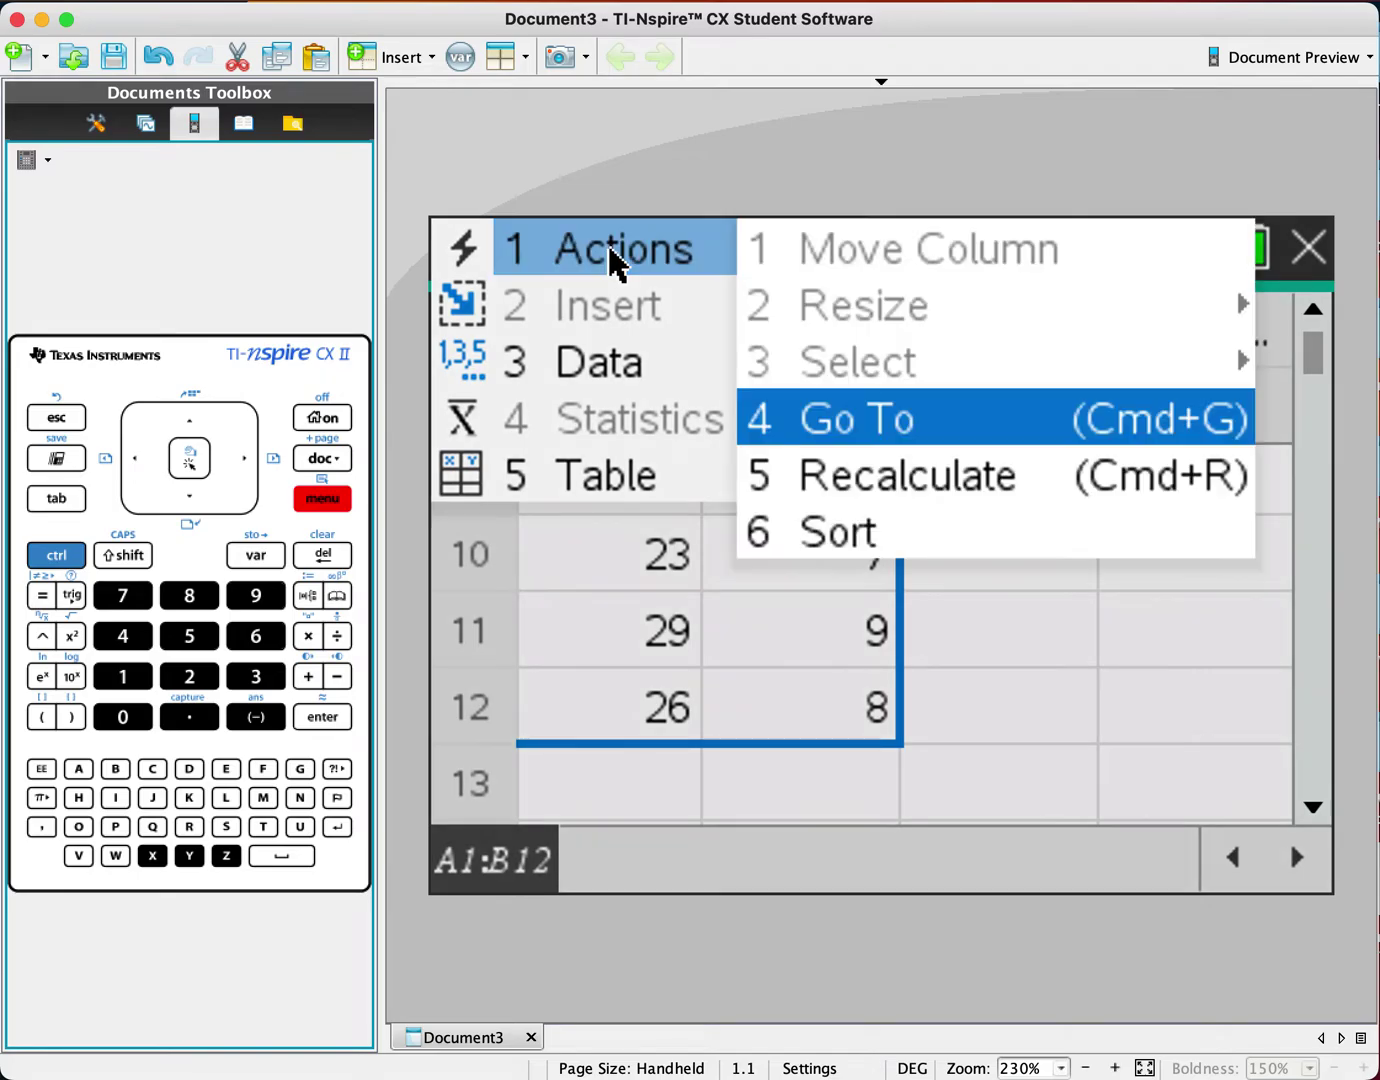
pyautogui.click(890, 541)
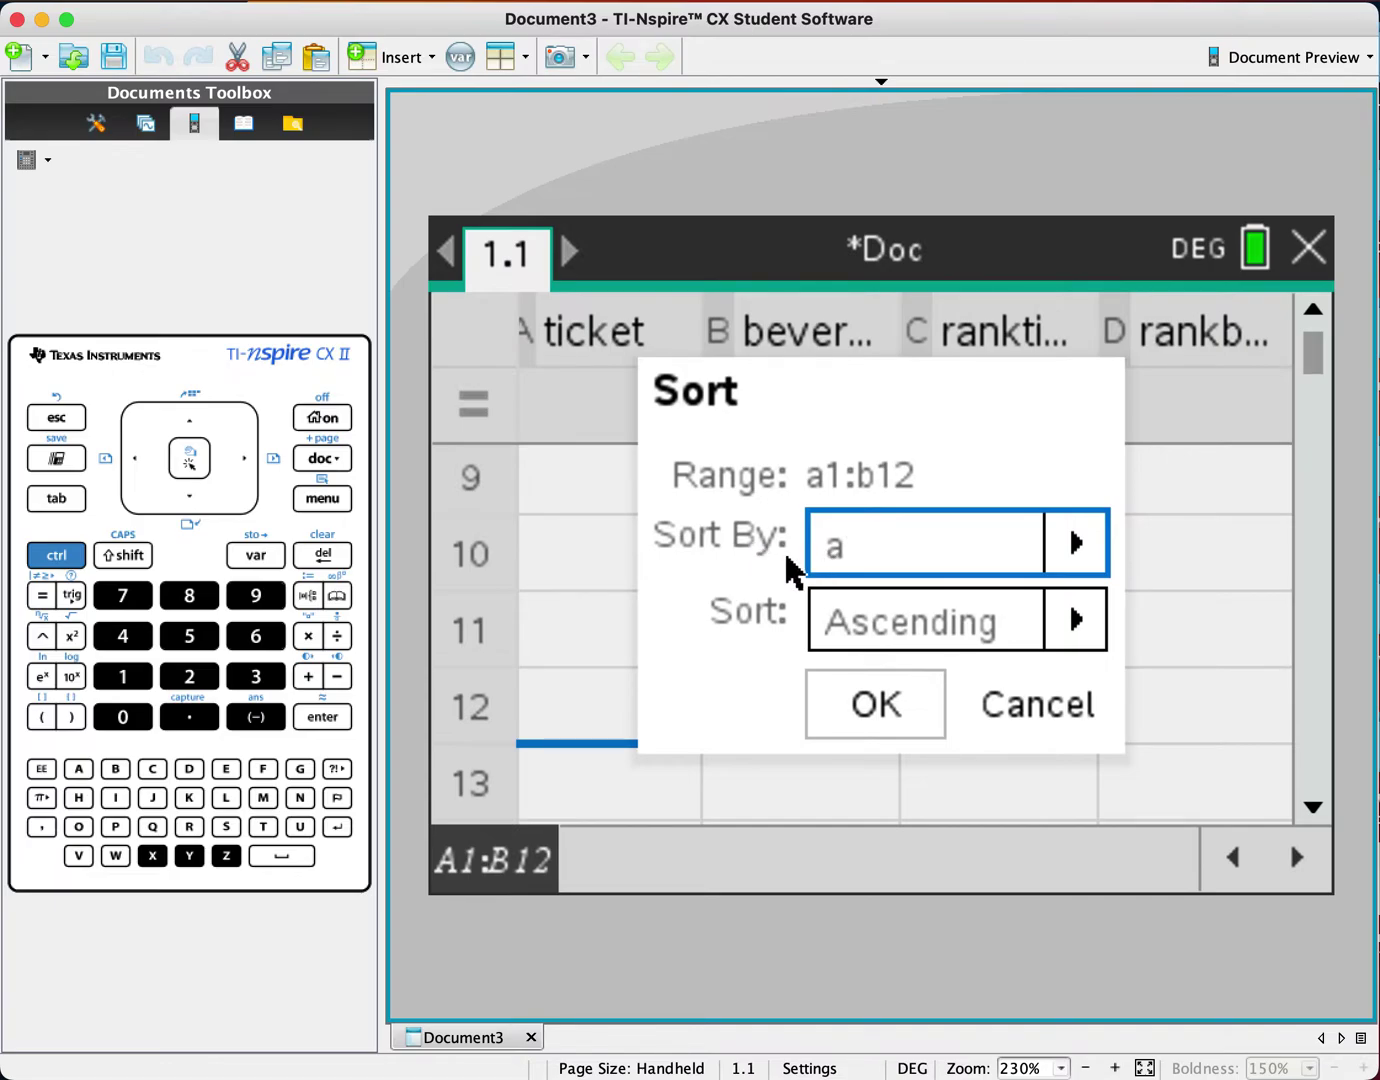
pyautogui.click(905, 721)
pyautogui.click(1016, 607)
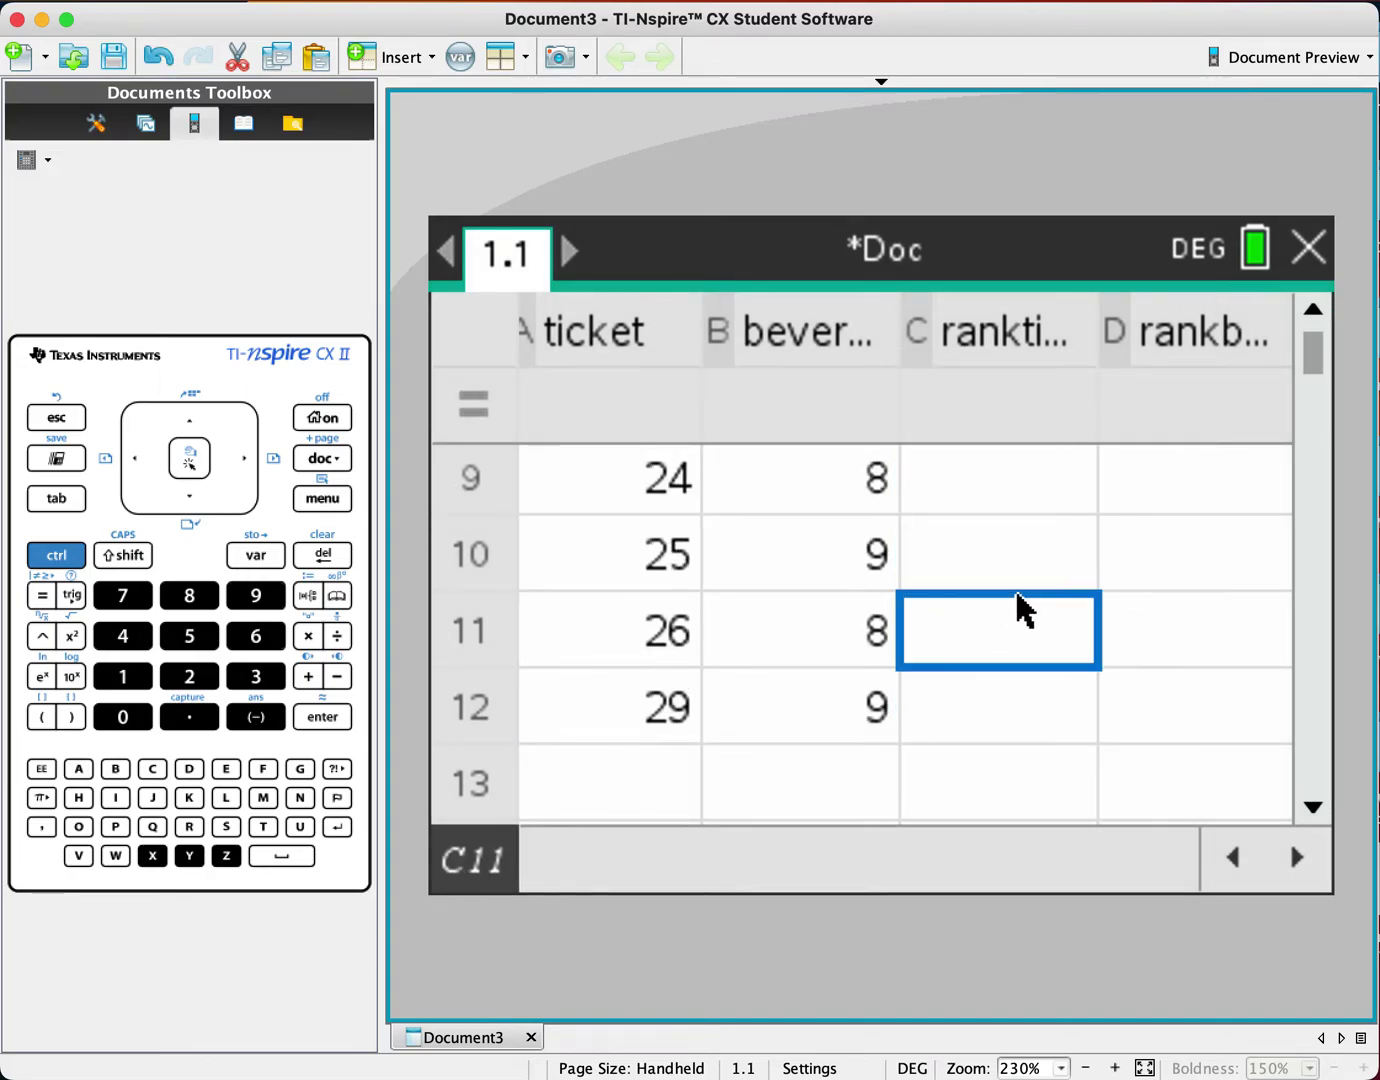
# - Review the sorted tickets, then enter ranks 1, 2, 3 in cells C1 to C3
pyautogui.click(591, 520)
pyautogui.press('Up')
pyautogui.press('Up')
pyautogui.press('Up')
pyautogui.press('Up')
pyautogui.press('Up')
pyautogui.press('Up')
pyautogui.press('Up')
pyautogui.press('Up')
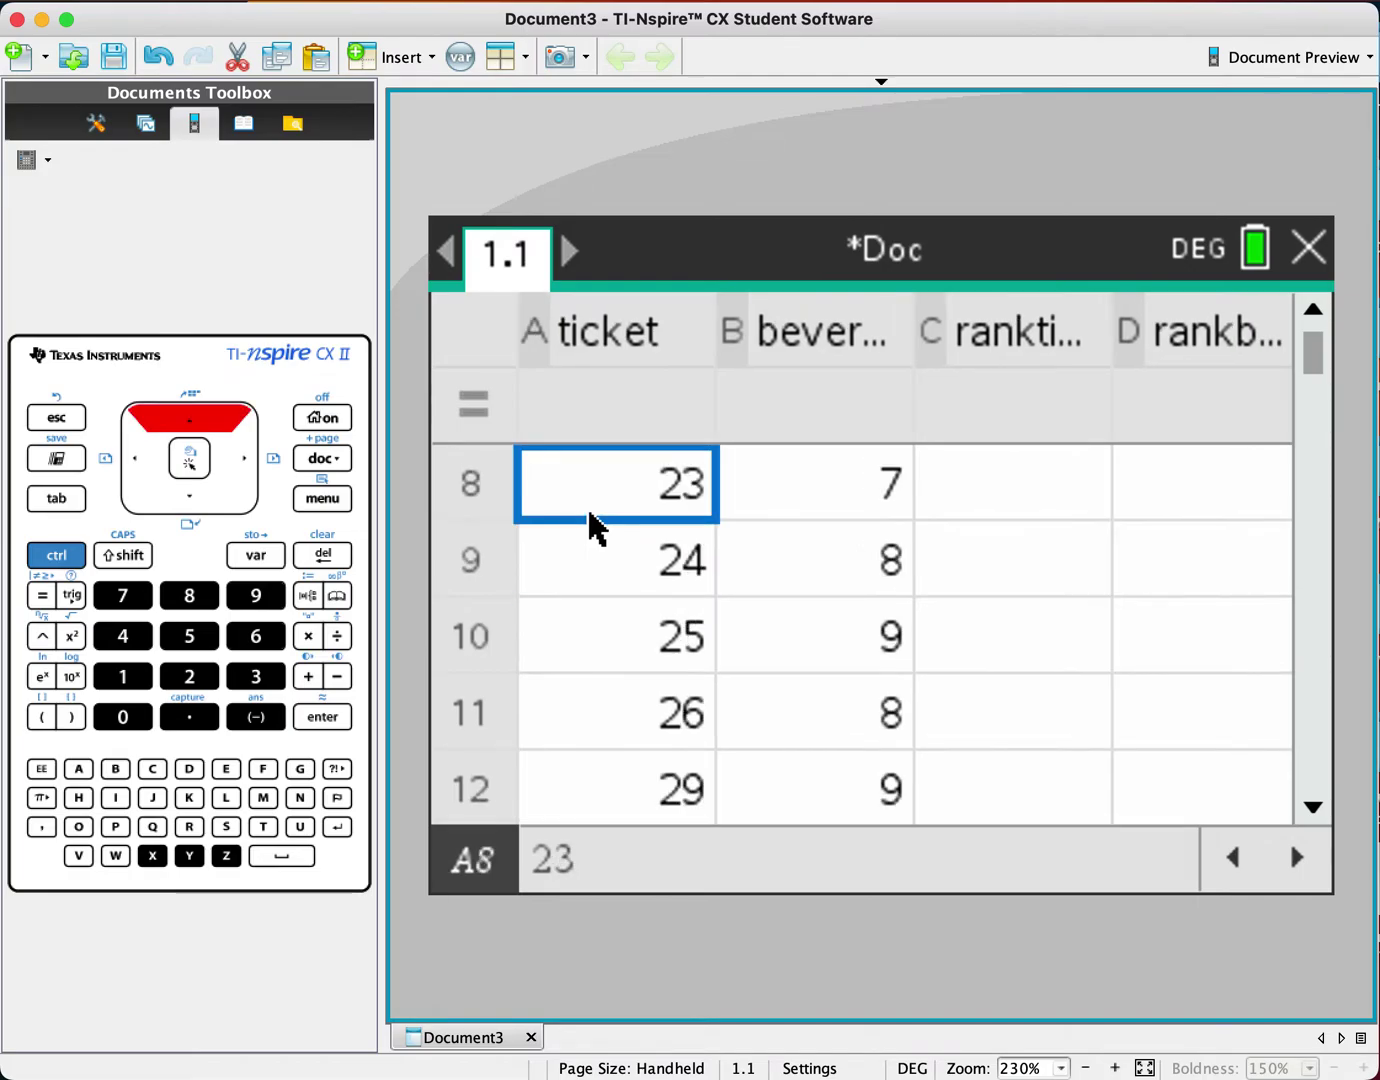
pyautogui.press('Up')
pyautogui.press('Up')
pyautogui.press('Up')
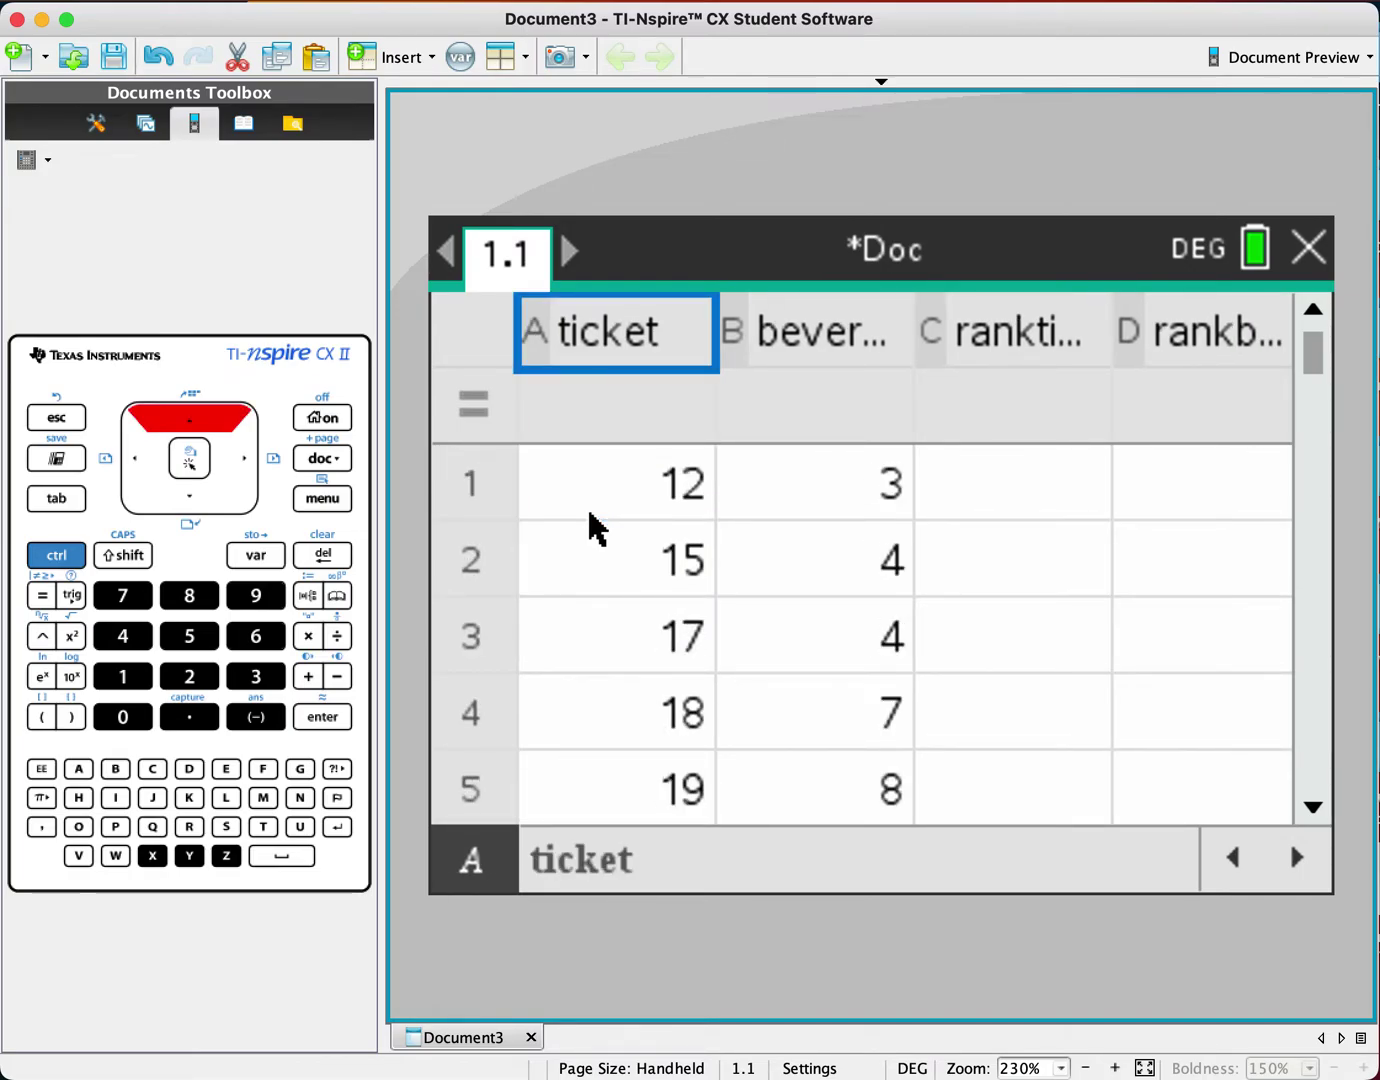
pyautogui.click(676, 503)
pyautogui.press('Down')
pyautogui.press('Down')
pyautogui.press('Down')
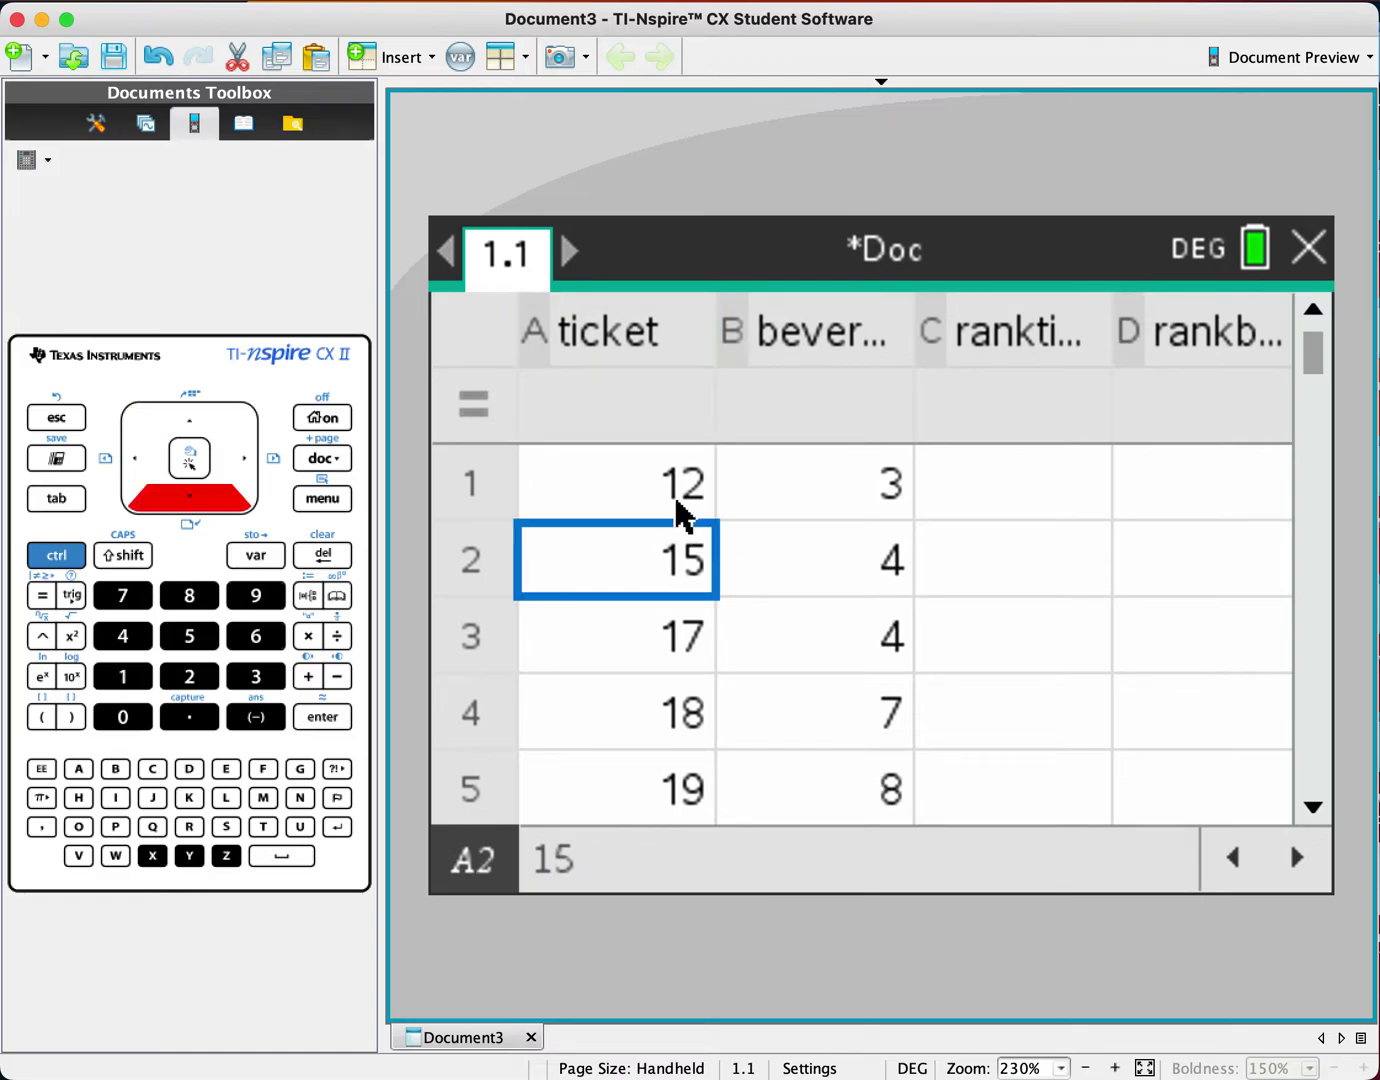
pyautogui.click(1030, 504)
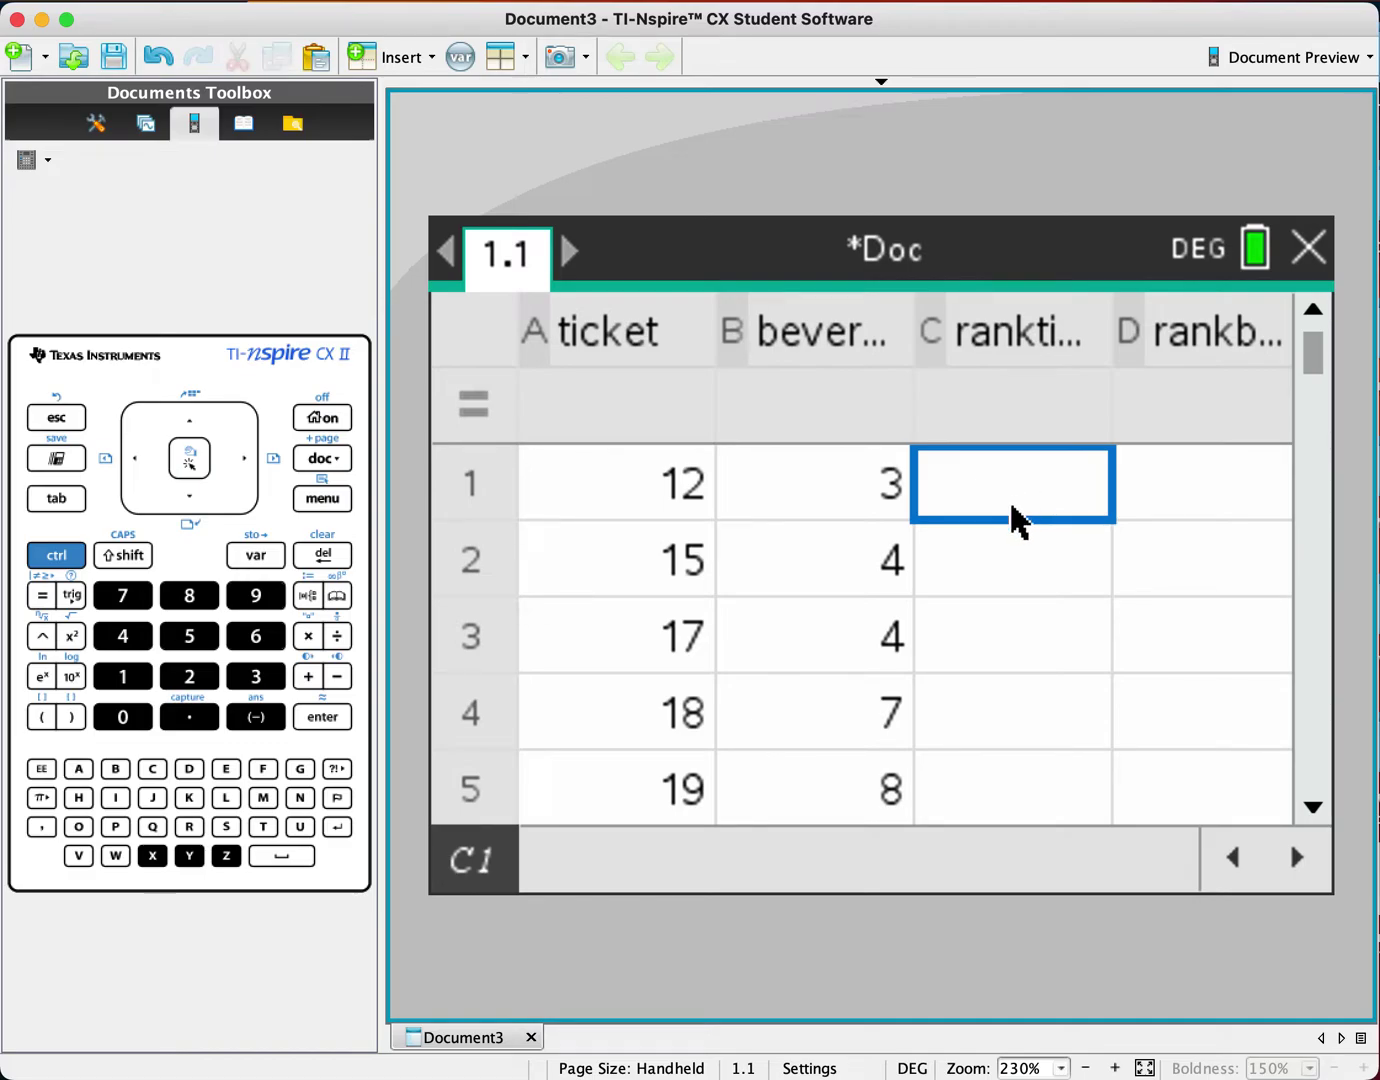
pyautogui.write('1')
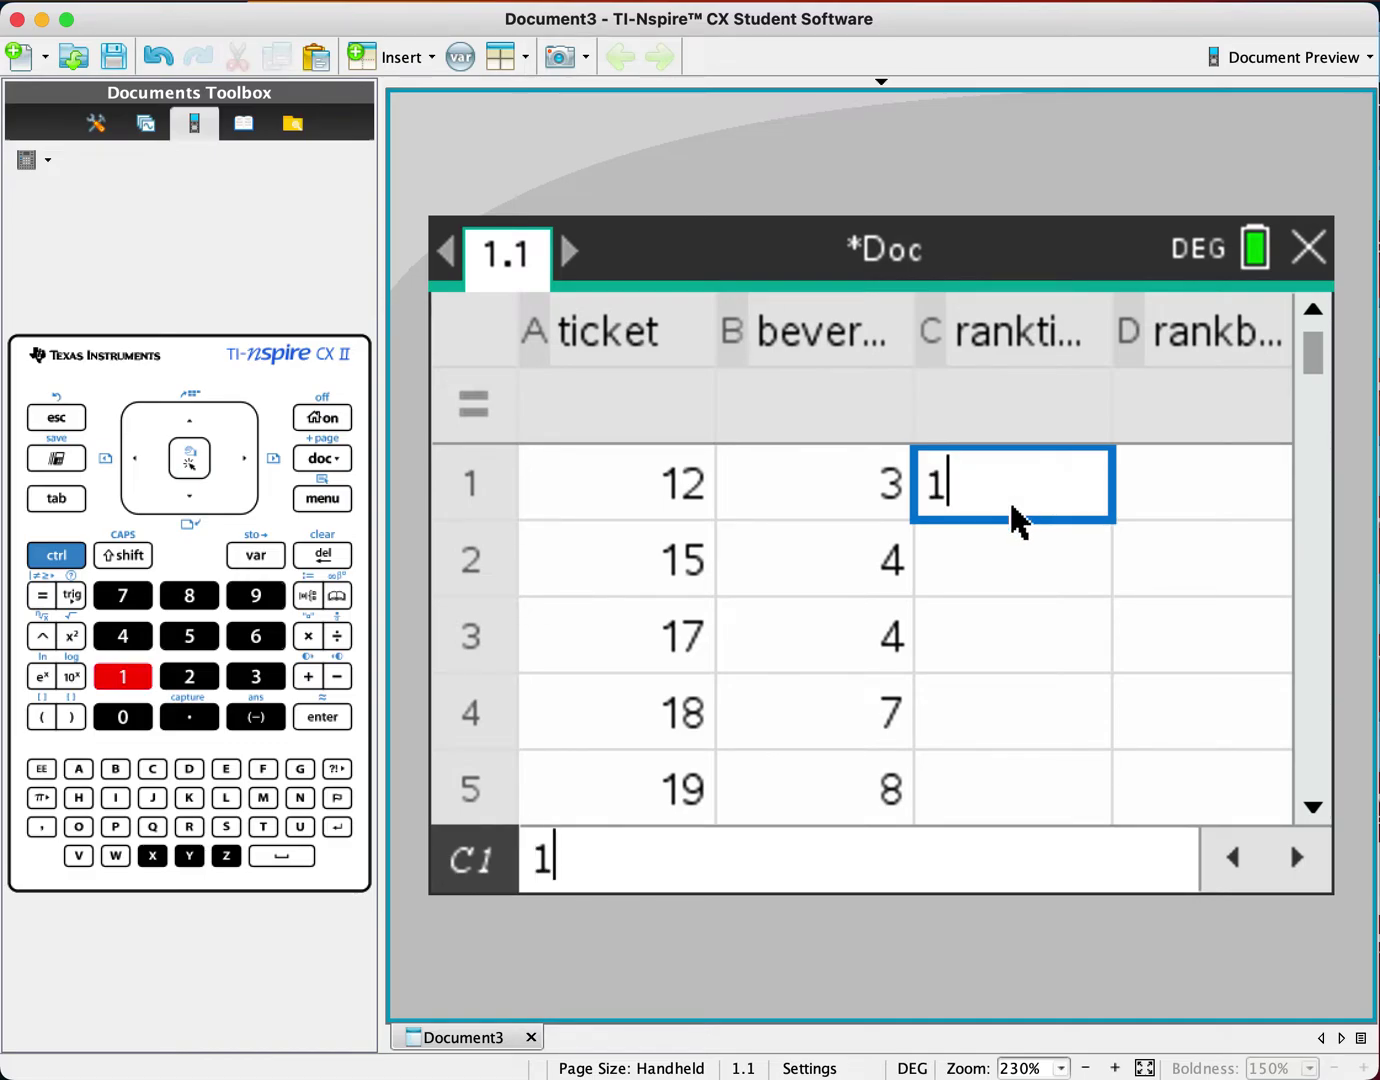
pyautogui.press('Return')
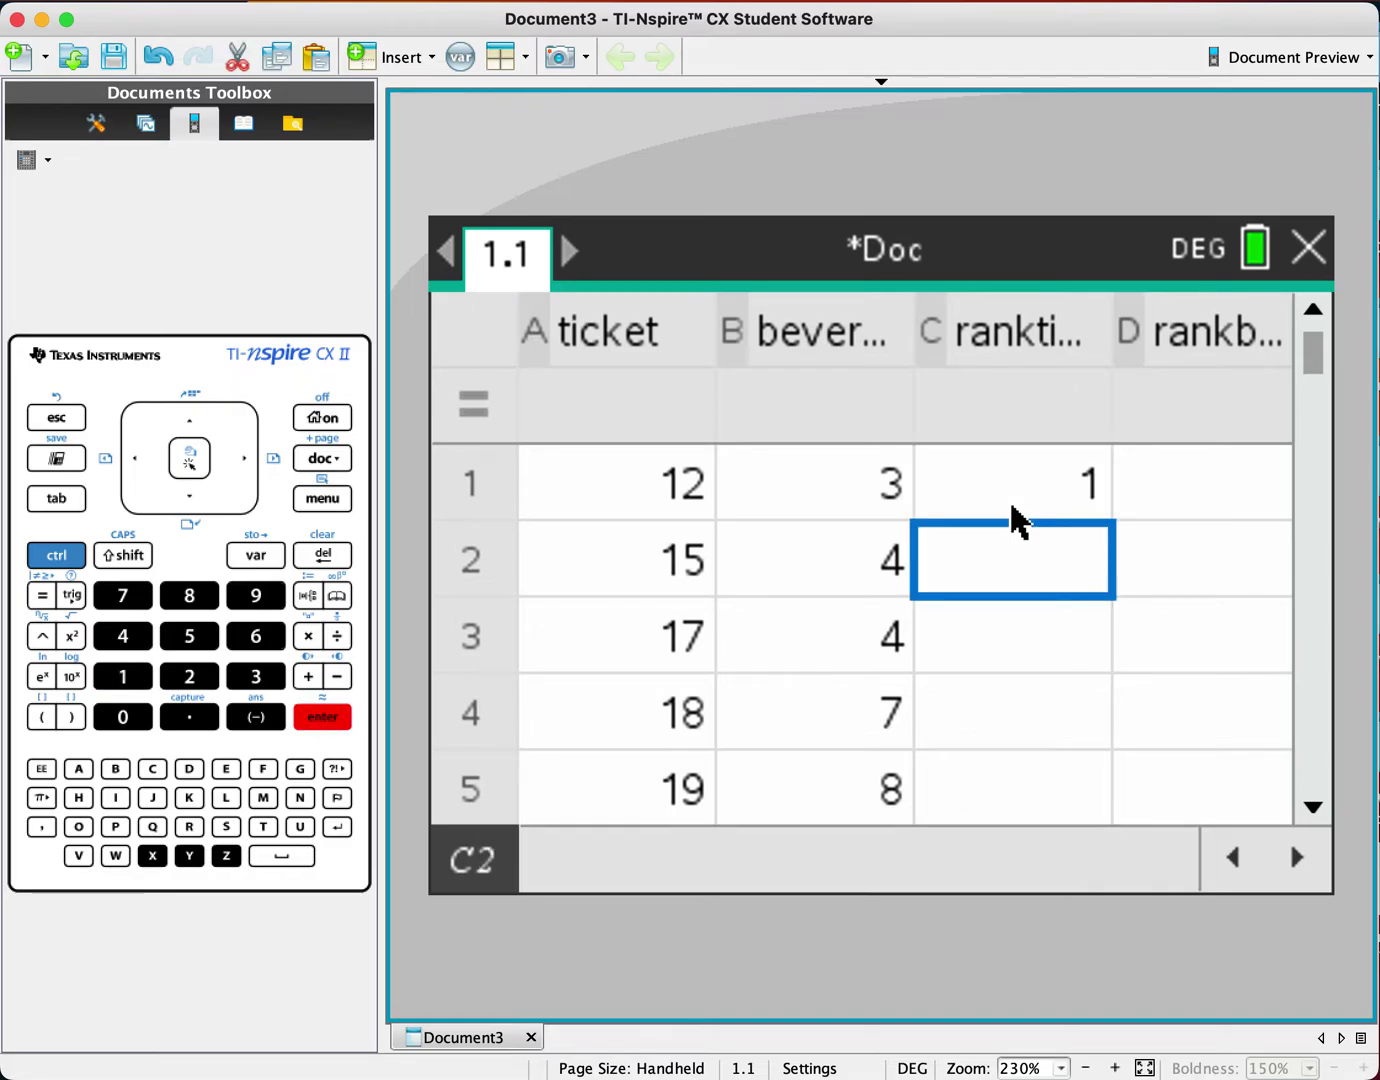
pyautogui.write('2')
pyautogui.press('Return')
pyautogui.write('3')
pyautogui.press('Return')
# - Enter ranks 4 through 12 in cells C4 to C12
pyautogui.write('4')
pyautogui.press('Return')
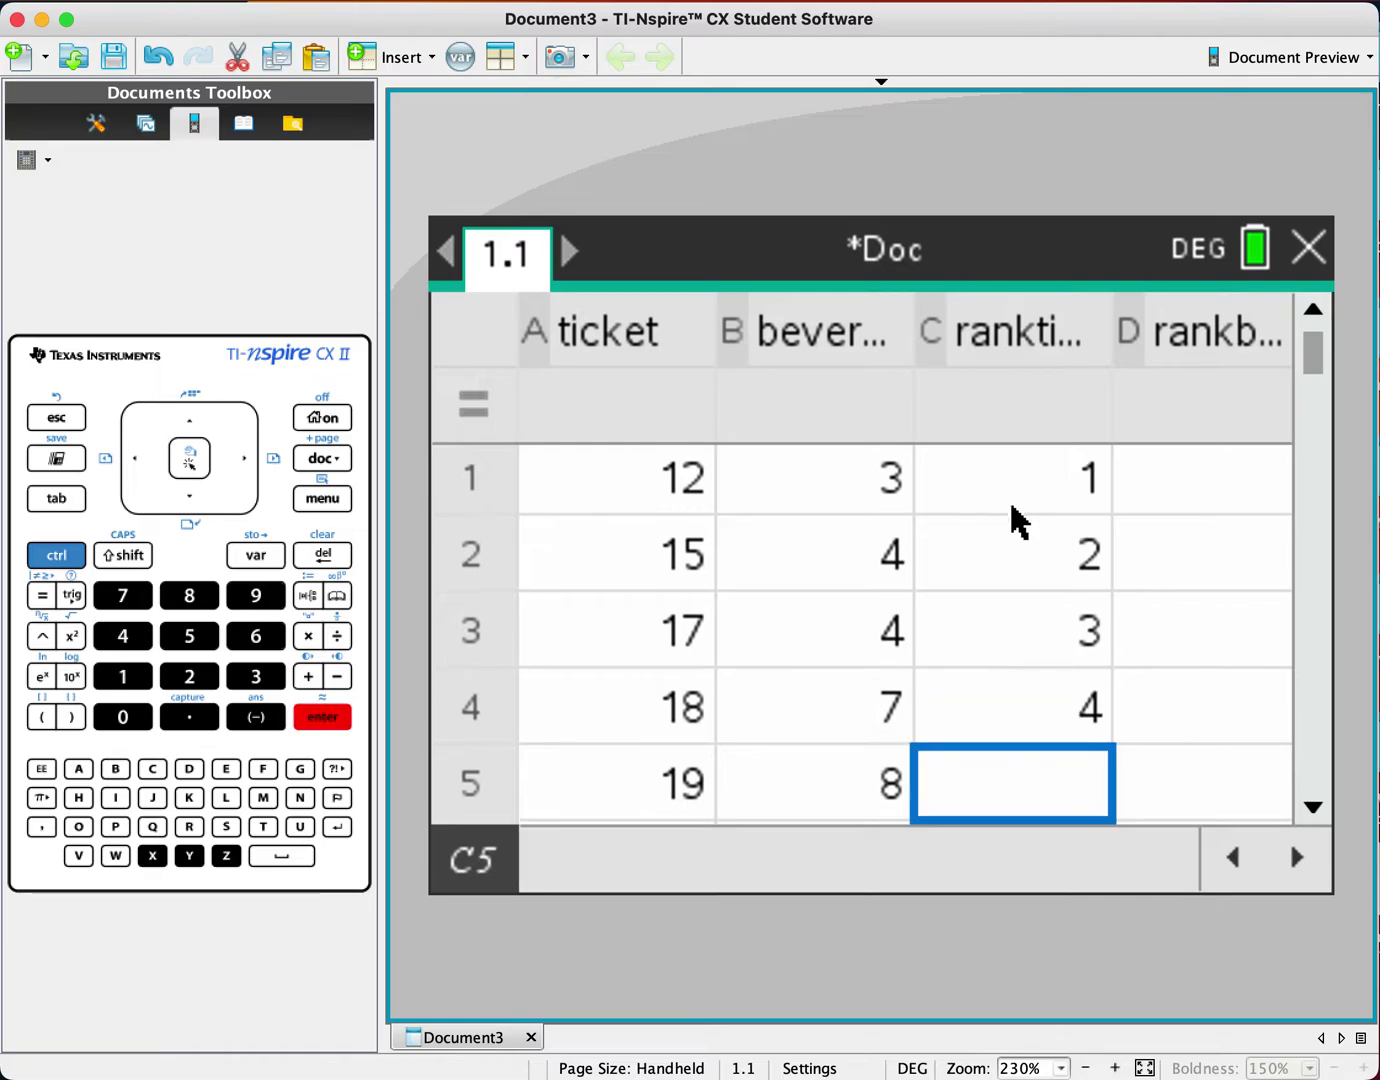
pyautogui.write('5')
pyautogui.press('Return')
pyautogui.write('6')
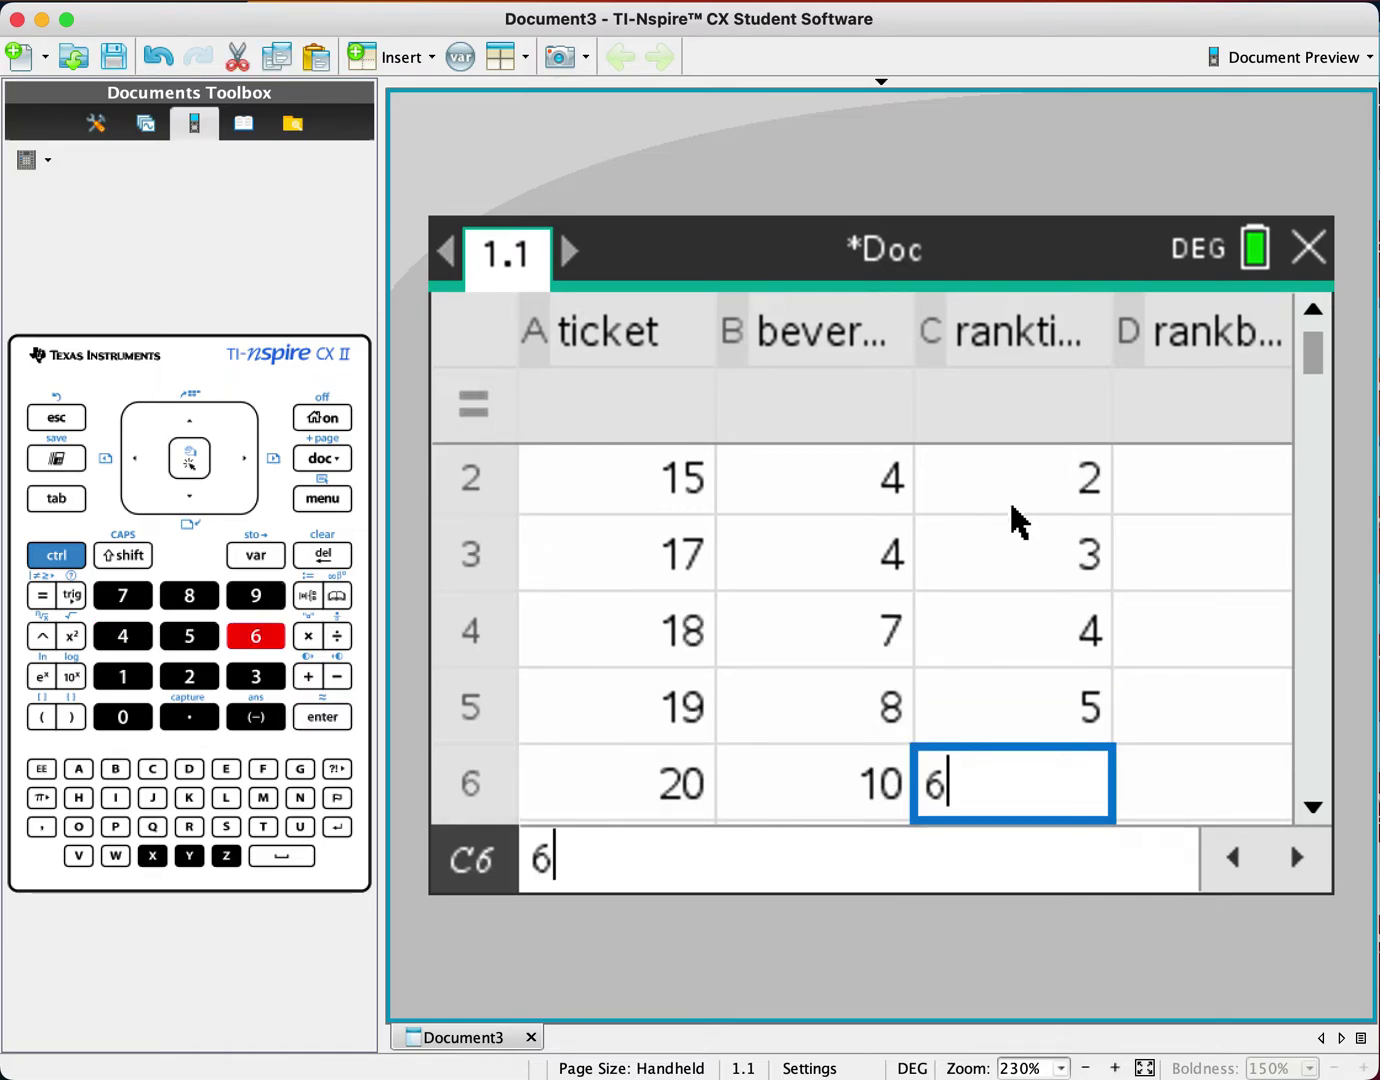
pyautogui.press('Return')
pyautogui.write('7')
pyautogui.press('Return')
pyautogui.write('8')
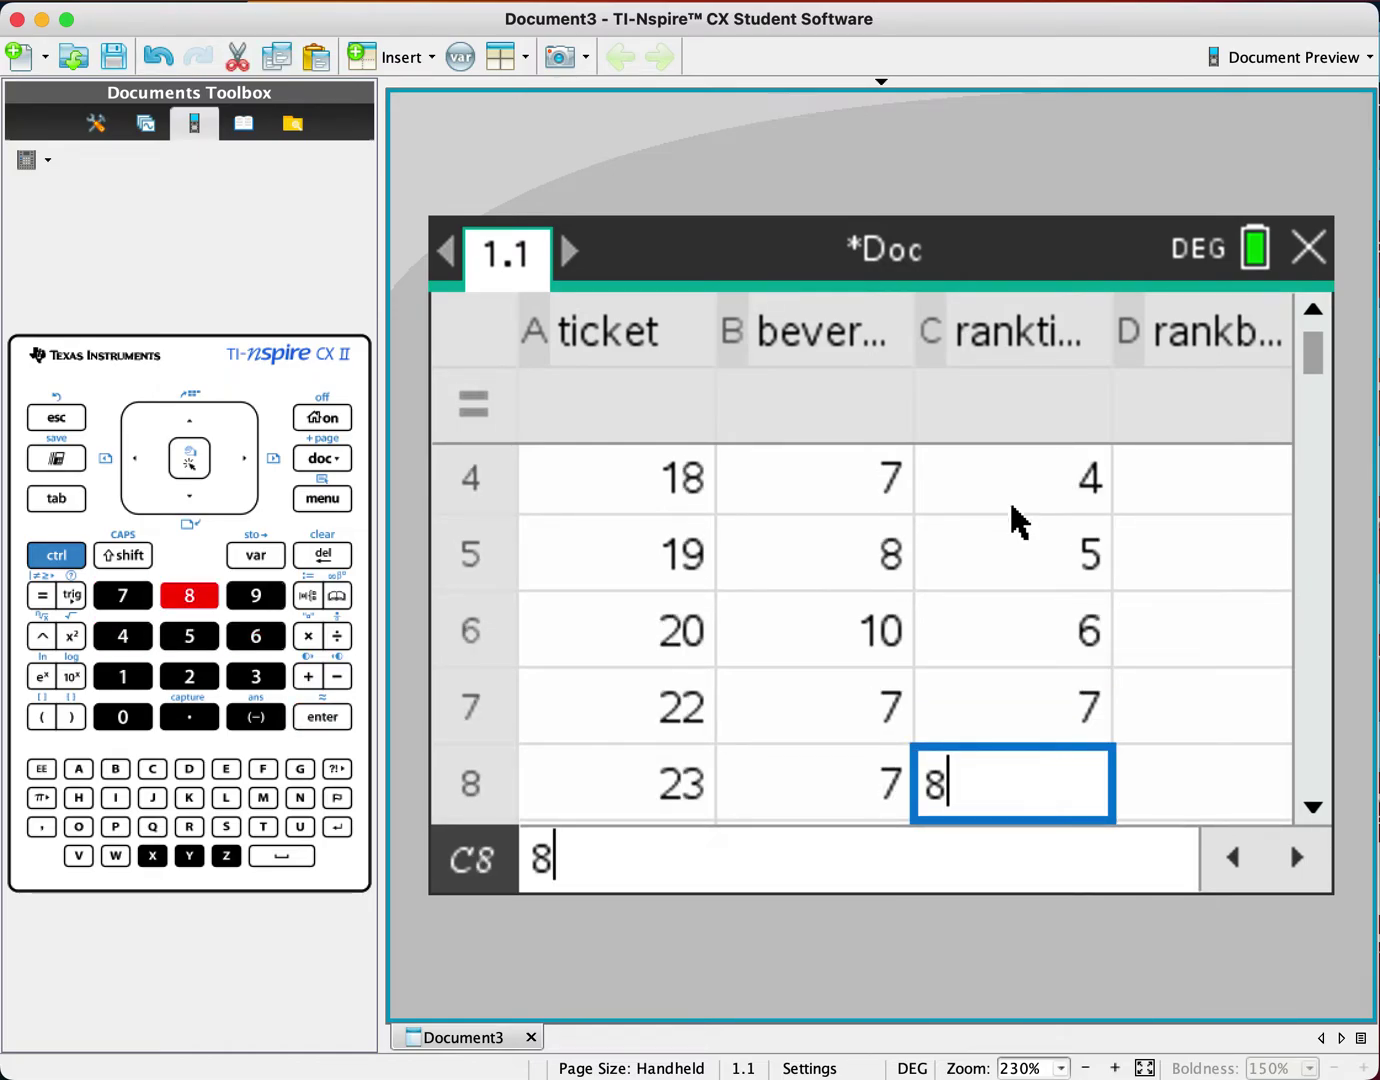
pyautogui.press('Return')
pyautogui.write('9')
pyautogui.press('Return')
pyautogui.write('10')
pyautogui.press('Return')
pyautogui.write('11')
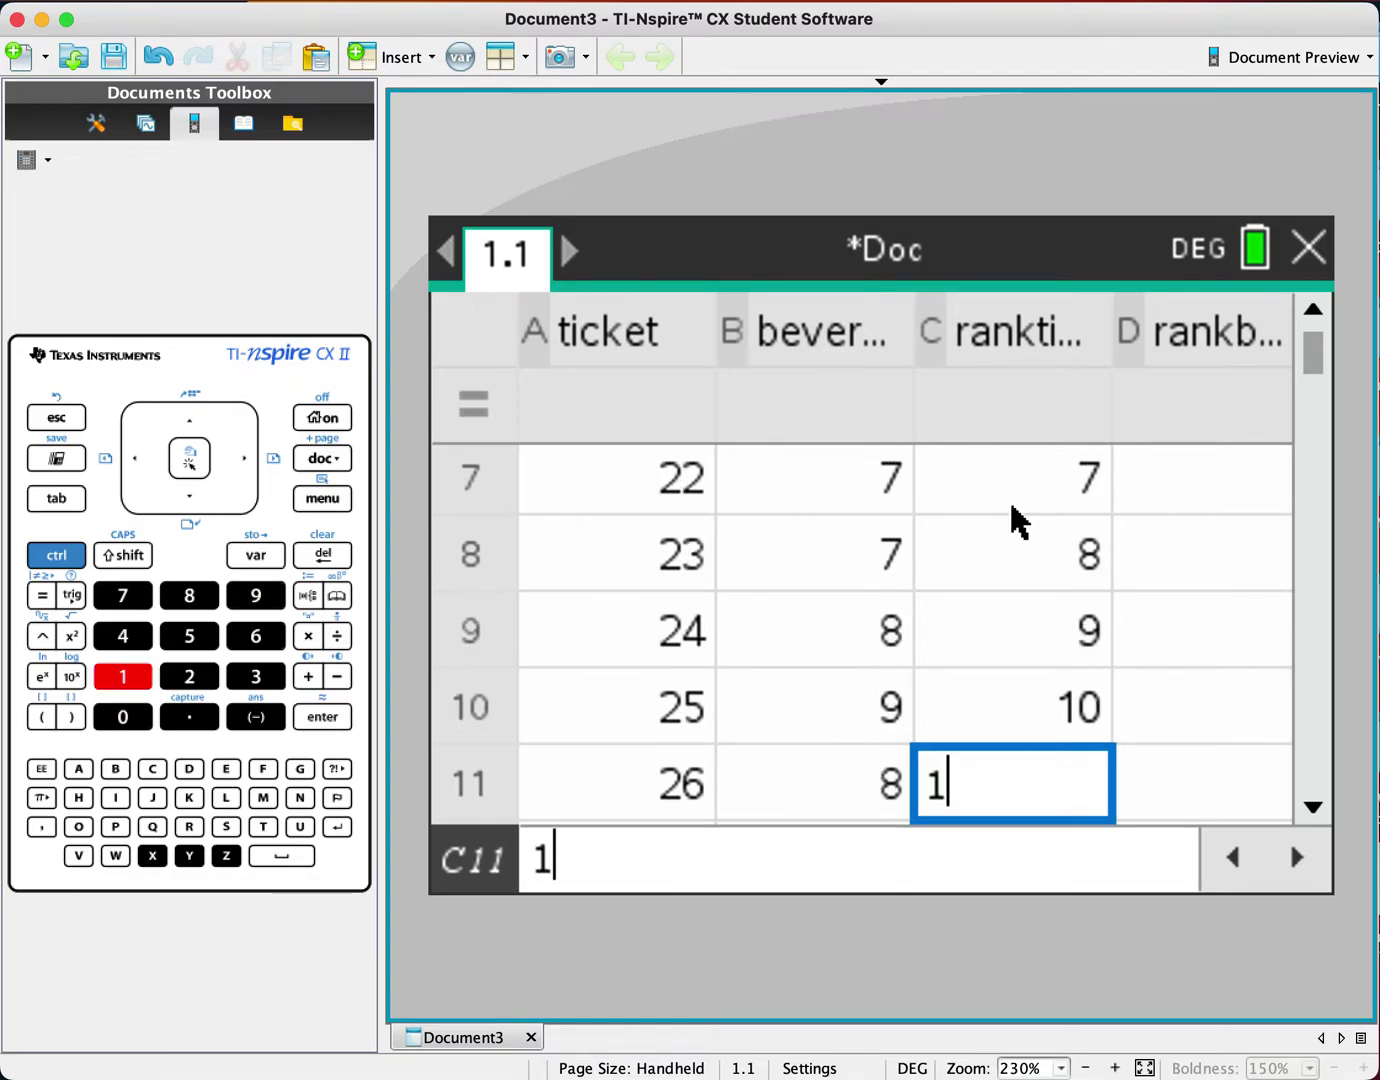
pyautogui.press('Return')
pyautogui.write('12')
pyautogui.press('Return')
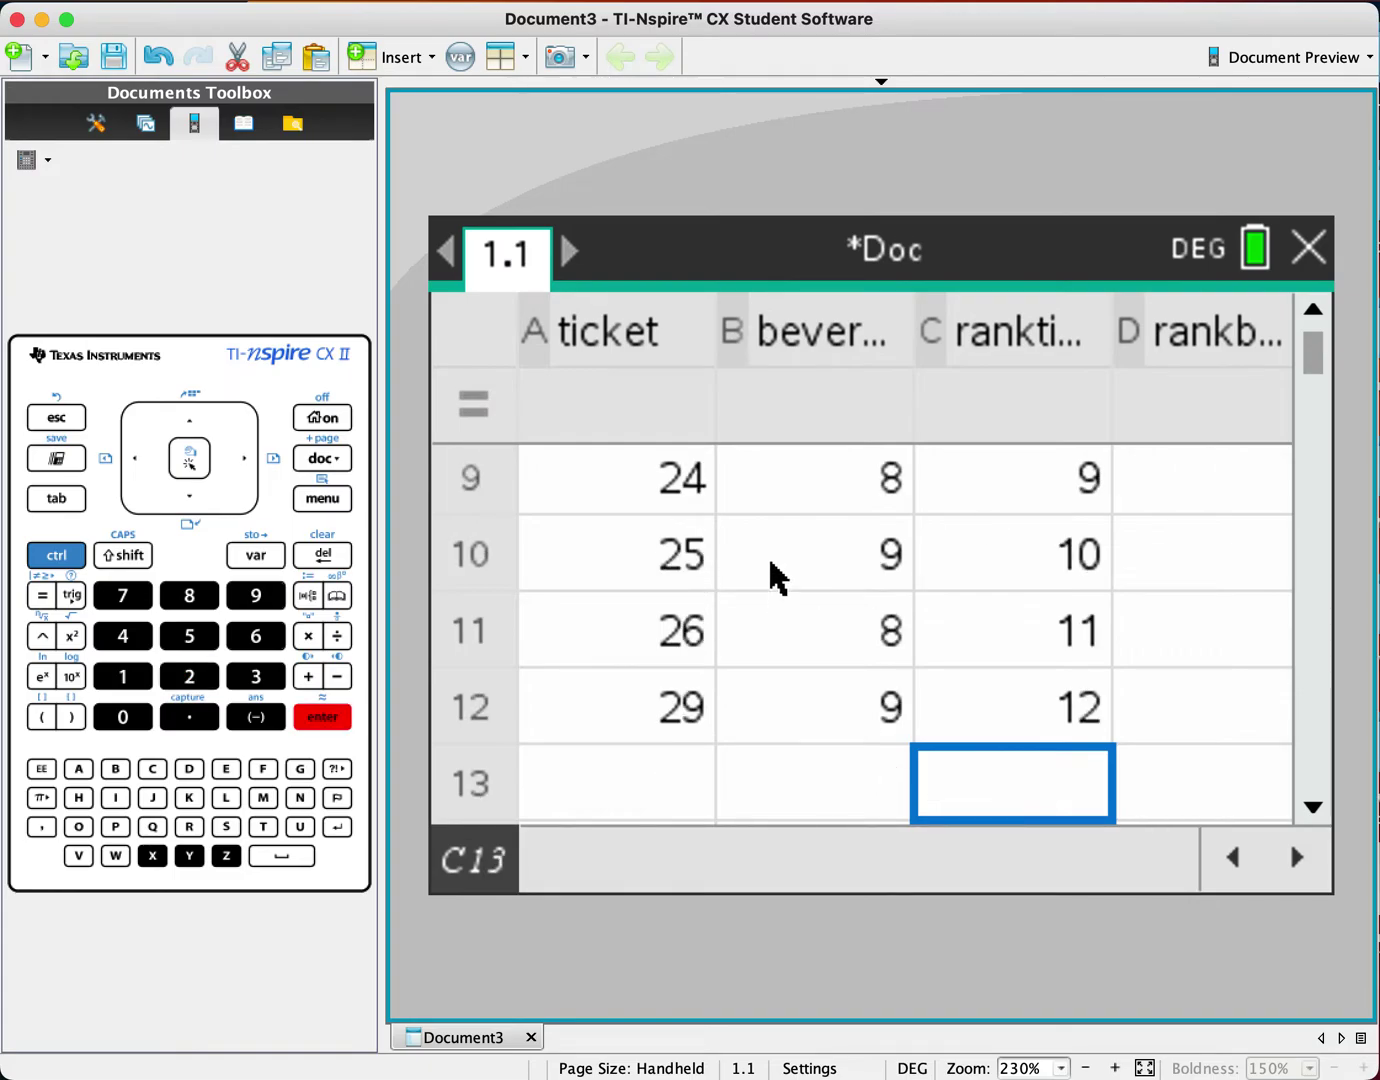
# - Check column D's name and return to cell D1
pyautogui.click(1160, 728)
pyautogui.press('Up')
pyautogui.press('Up')
pyautogui.press('Up')
pyautogui.press('Up')
pyautogui.press('Up')
pyautogui.press('Up')
pyautogui.press('Up')
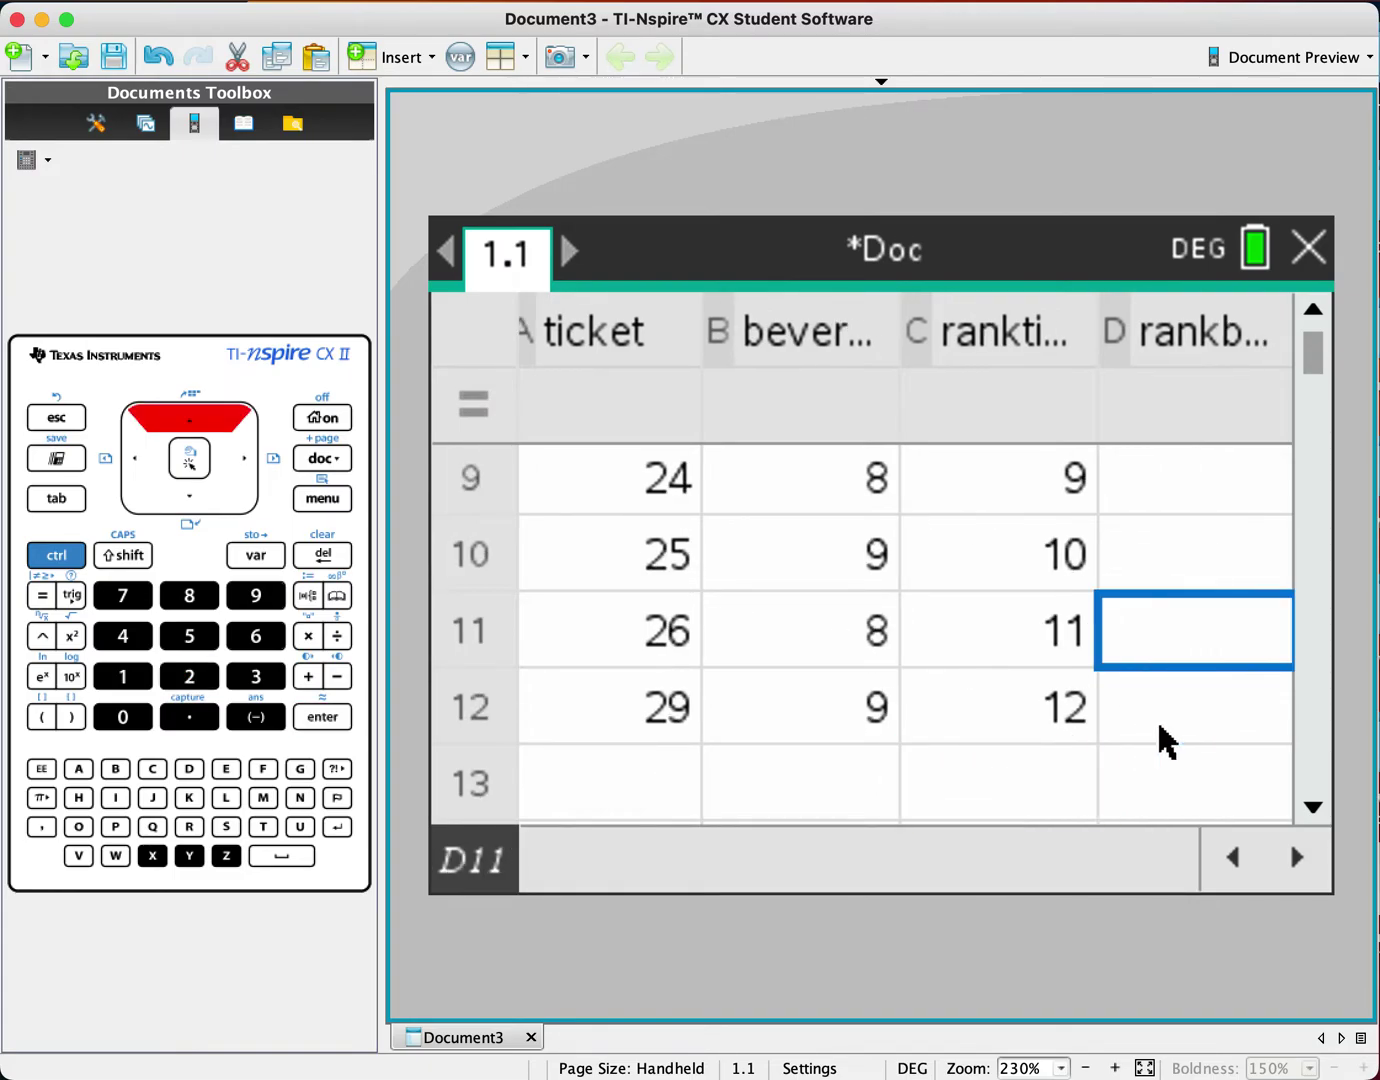
pyautogui.press('Up')
pyautogui.press('Up')
pyautogui.press('Up')
pyautogui.press('Up')
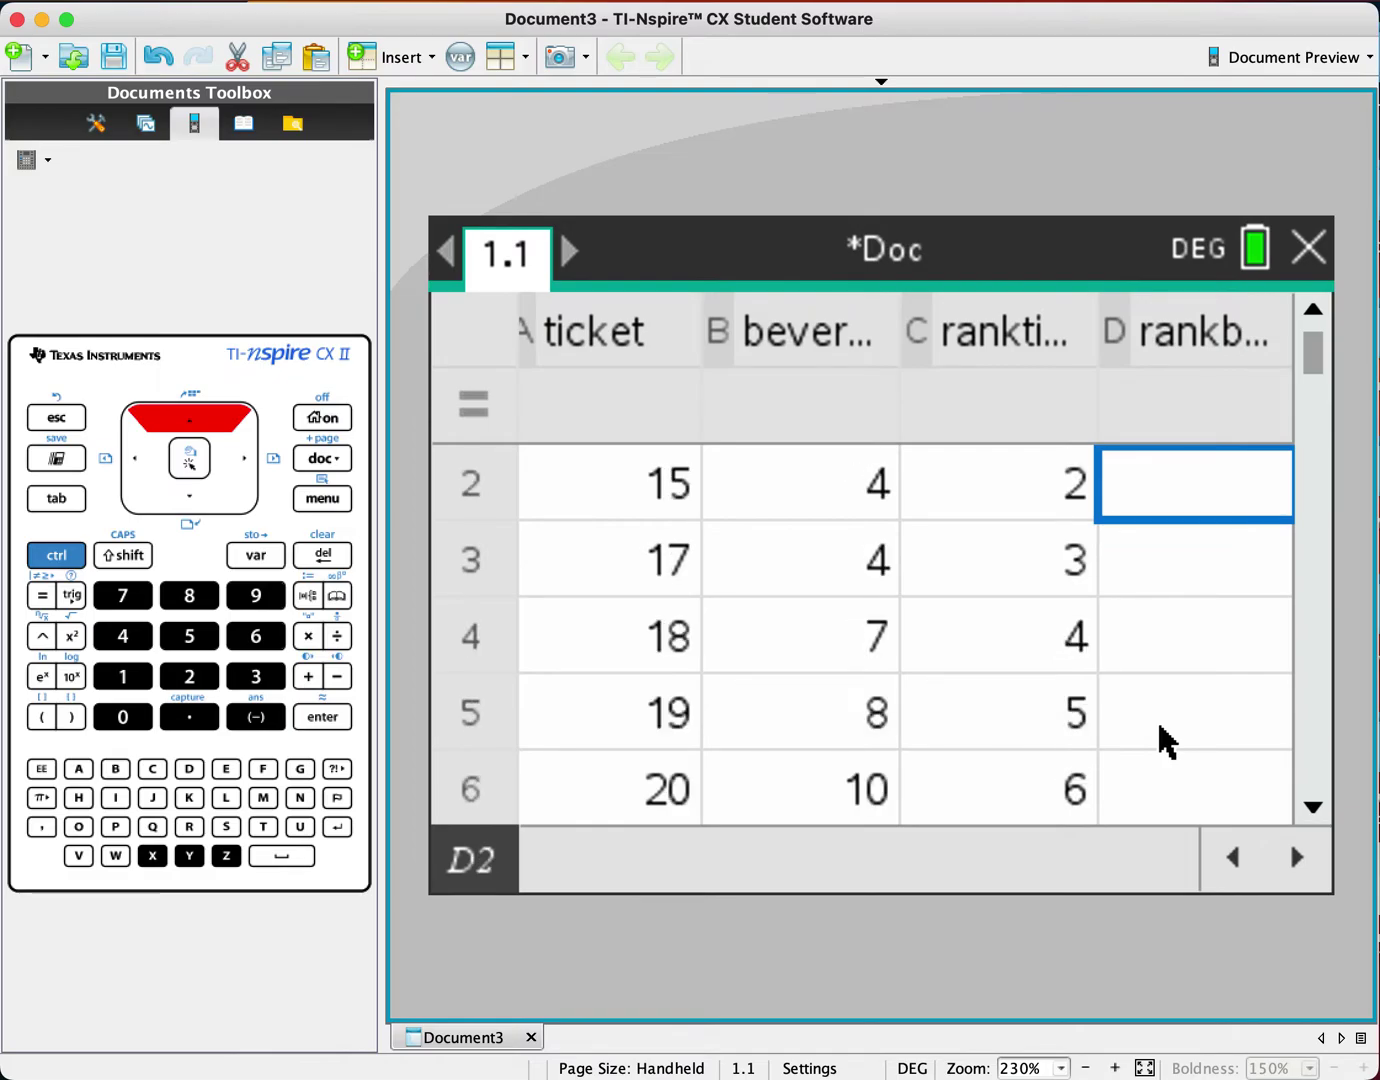
pyautogui.press('Up')
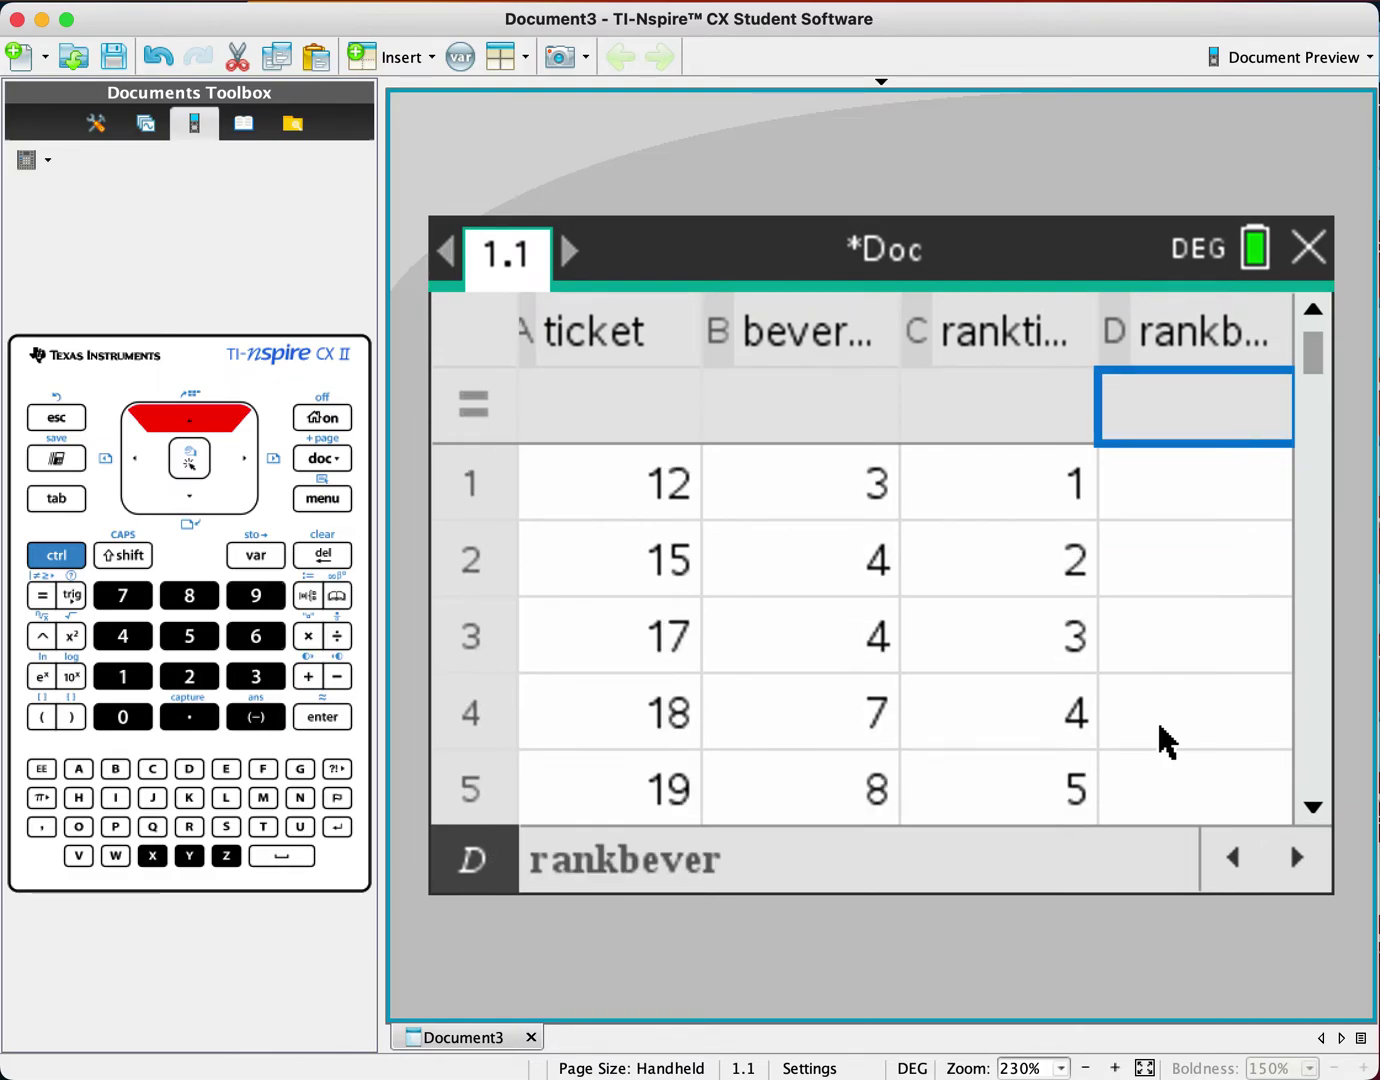
pyautogui.press('Down')
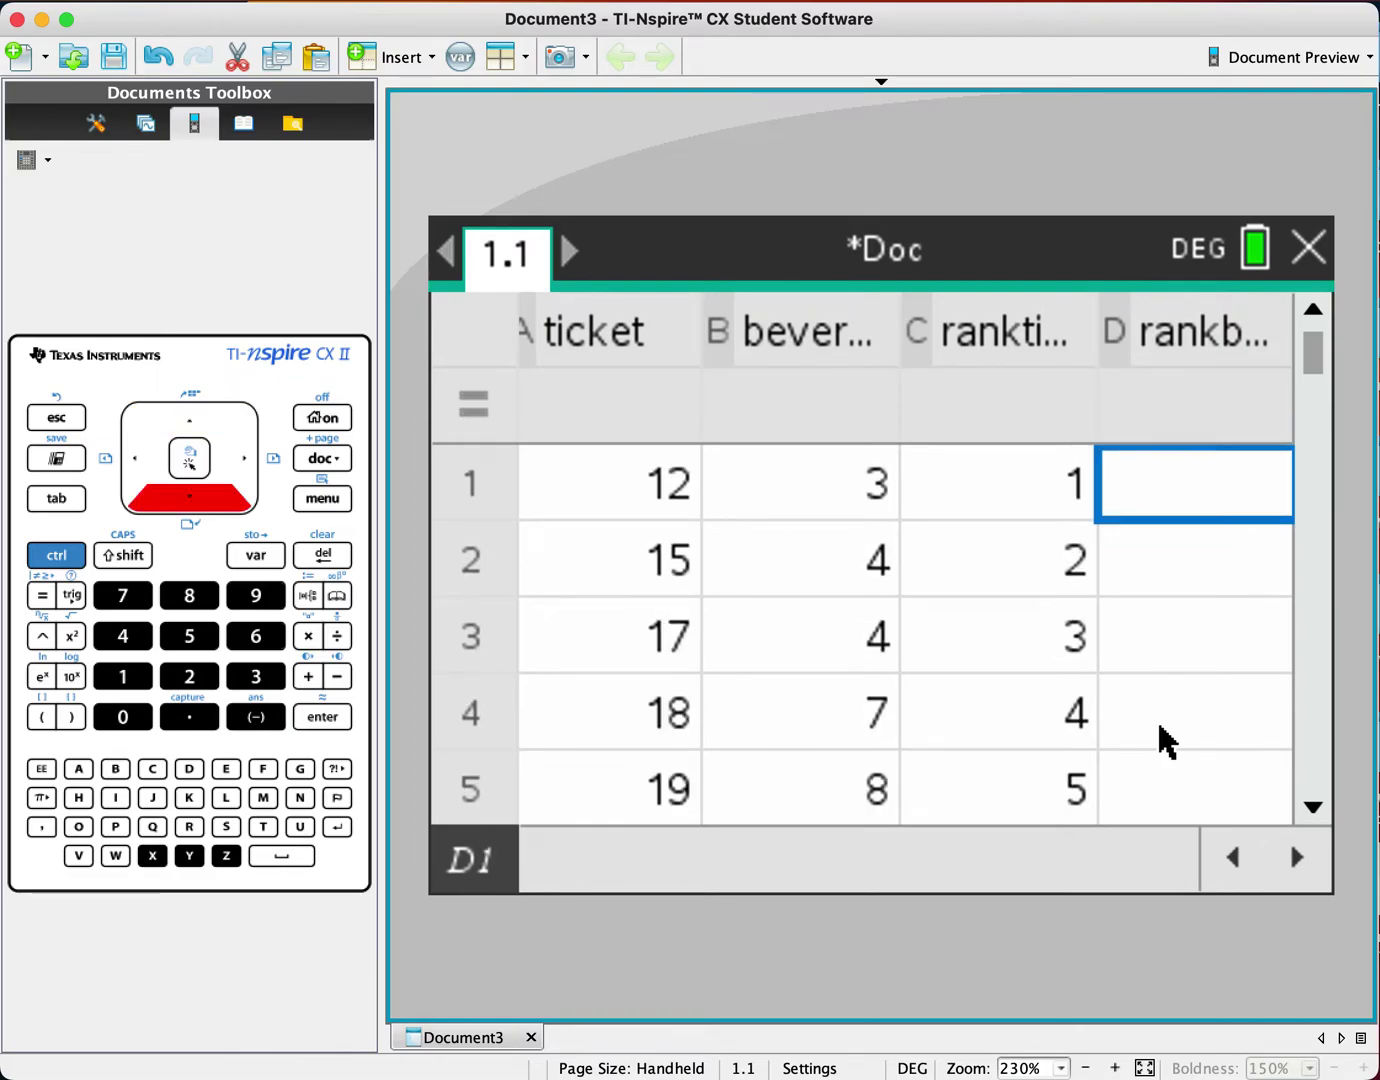
# - Select the block A1:C12 spanning ticket, beverage and rankticket
pyautogui.click(600, 504)
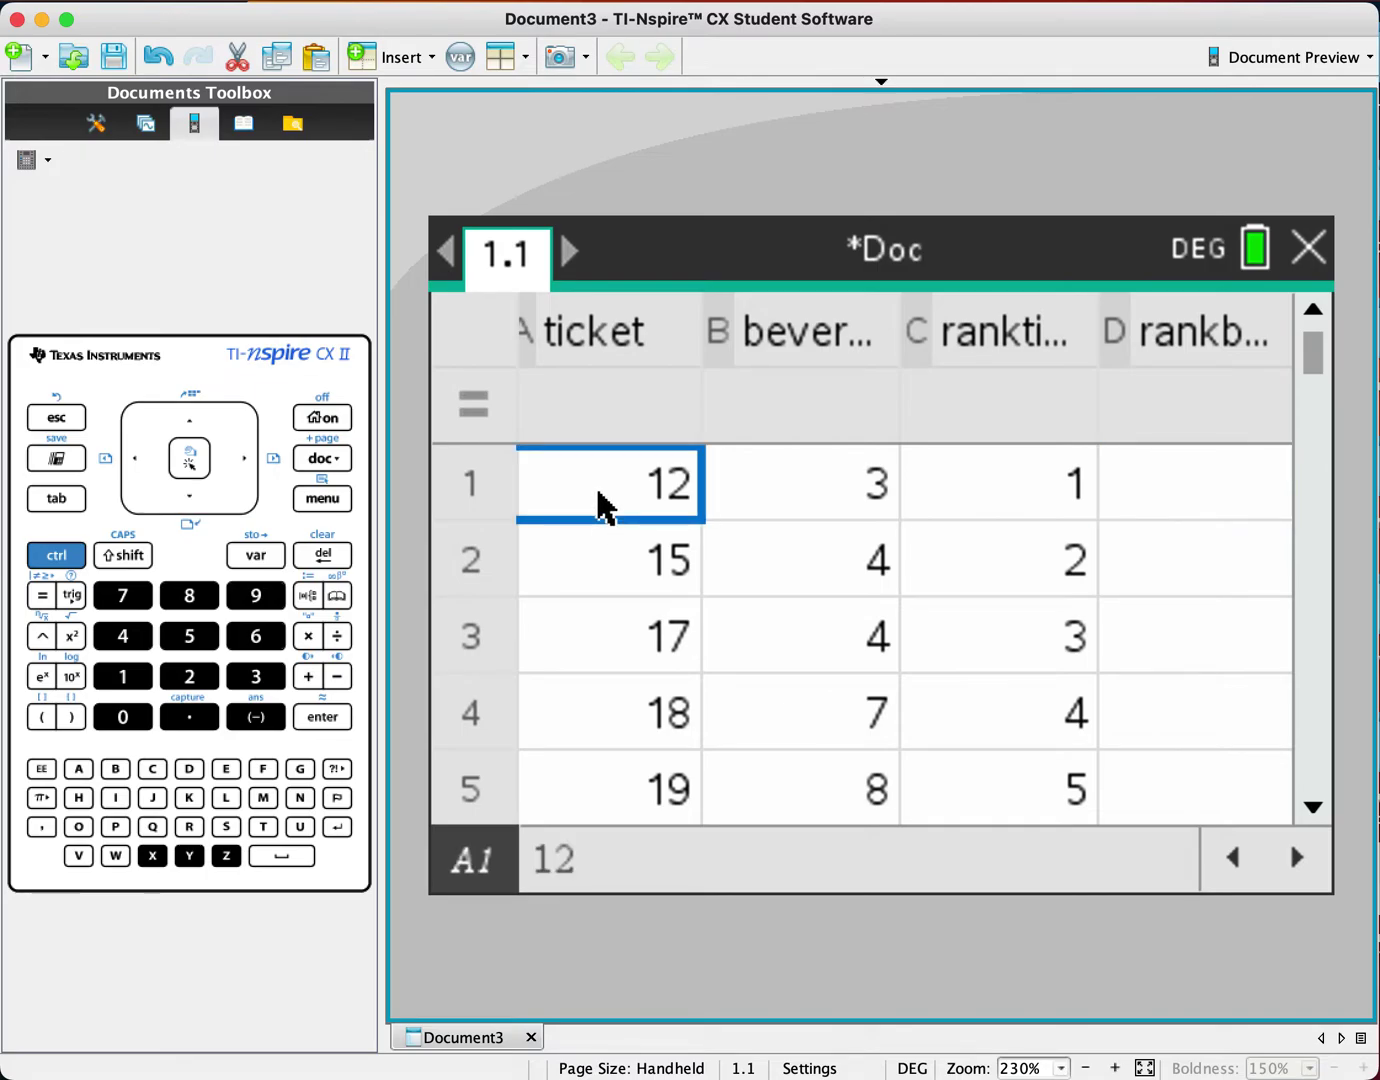
pyautogui.click(126, 559)
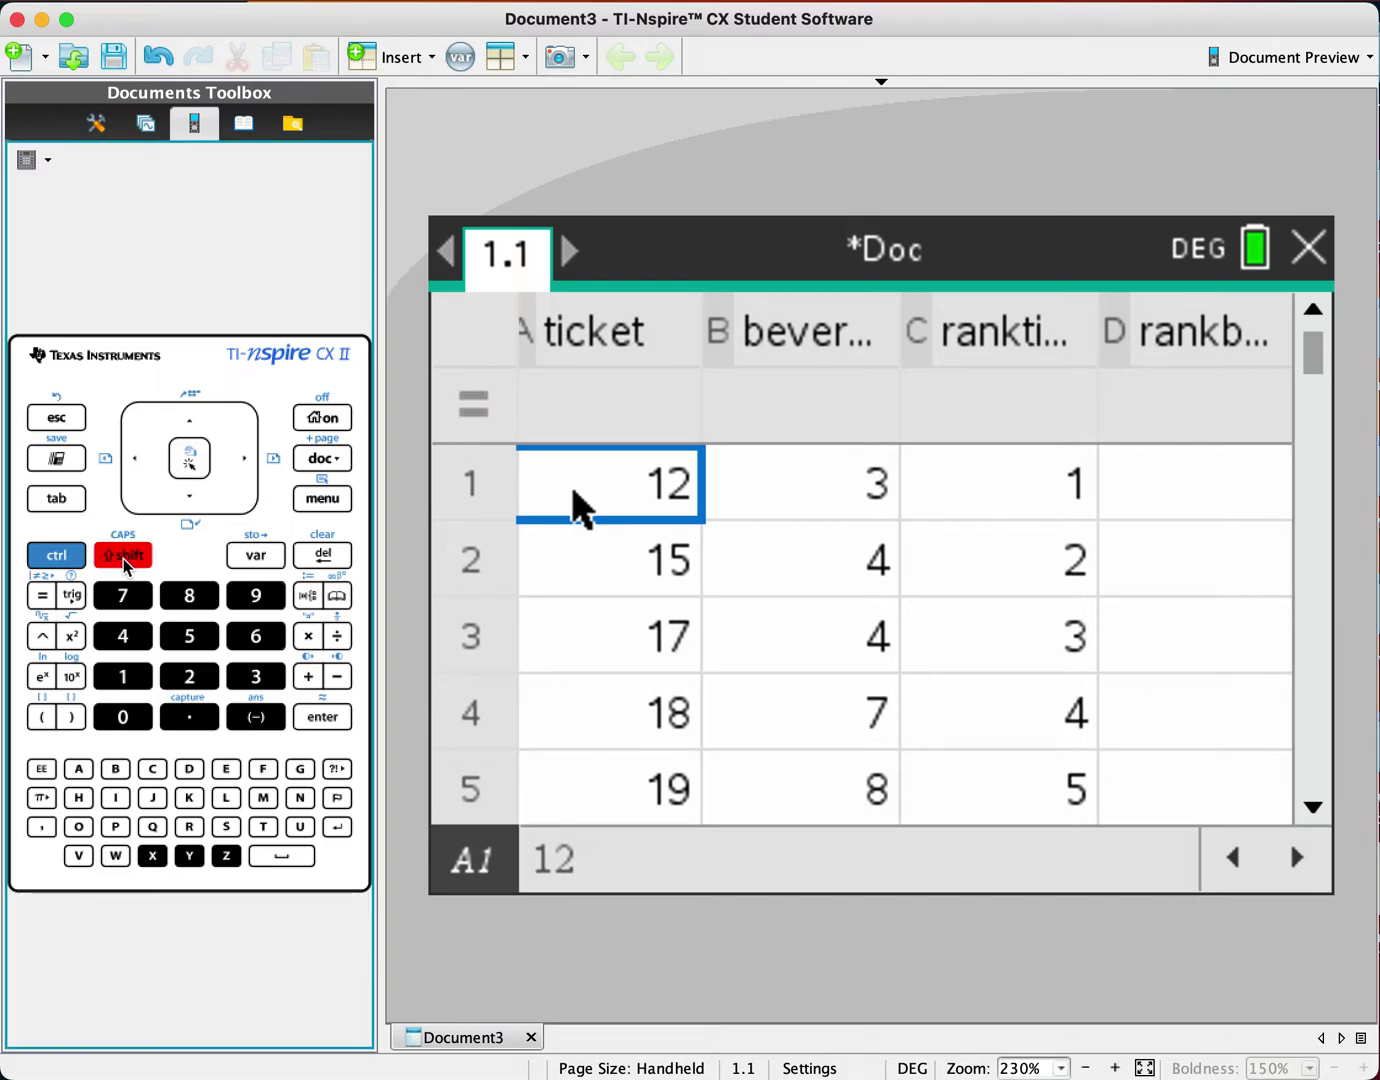
pyautogui.press('Right')
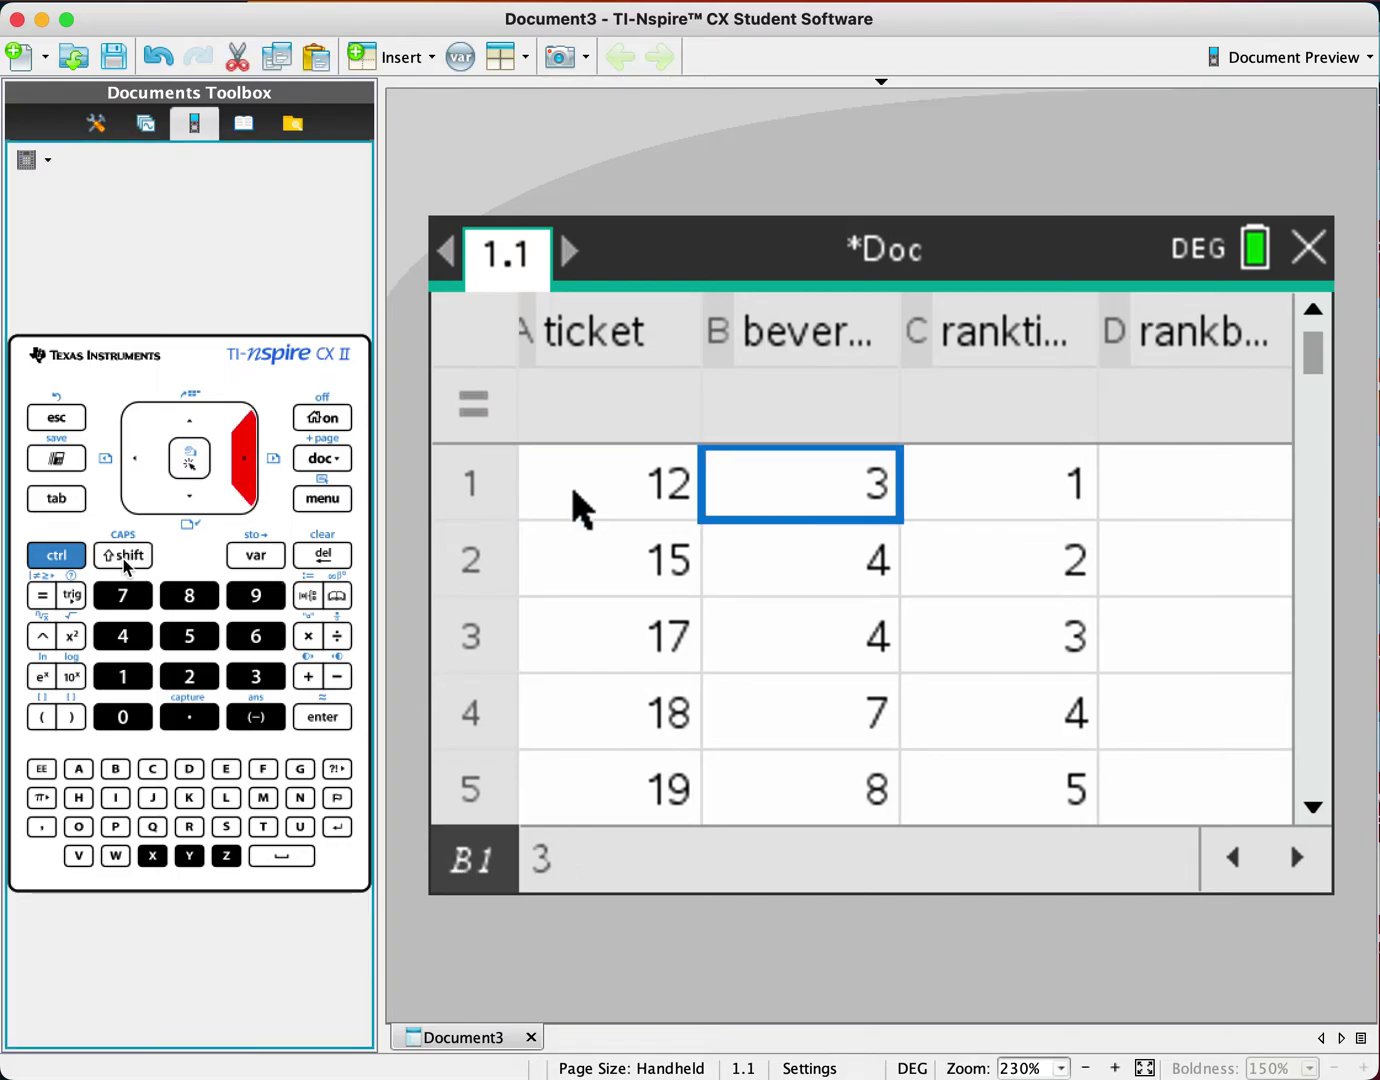
pyautogui.press('Left')
pyautogui.hotkey('shift', 'Right')
pyautogui.hotkey('shift', 'Right')
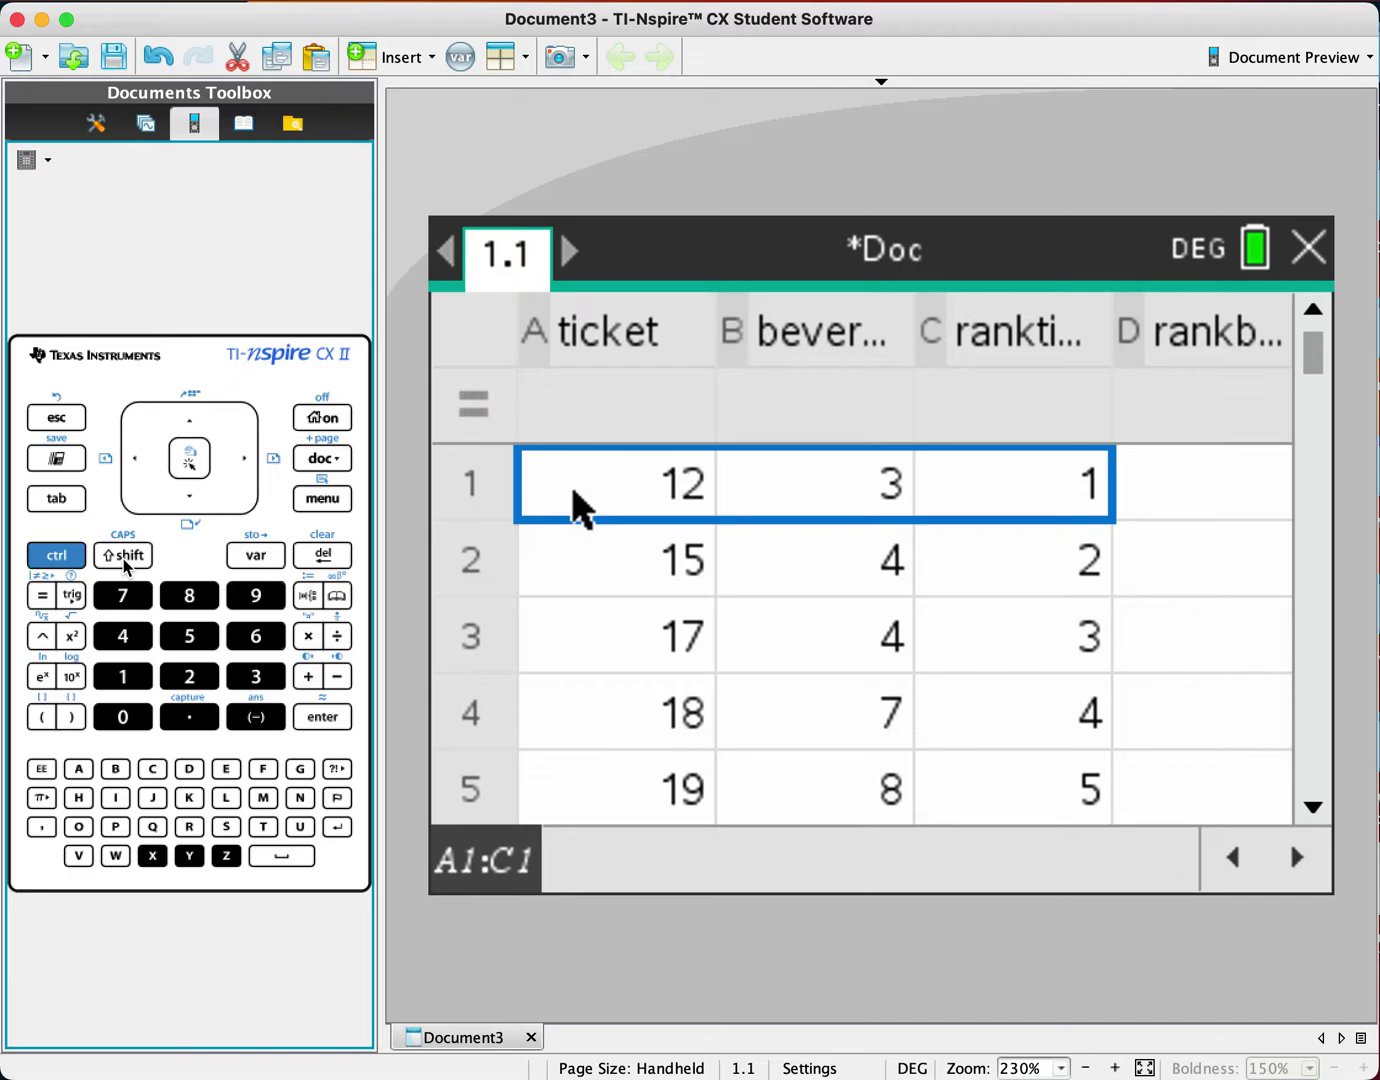
pyautogui.hotkey('shift', 'Down')
pyautogui.hotkey('shift', 'Down')
pyautogui.hotkey('shift', 'Down')
pyautogui.hotkey('shift', 'Down')
pyautogui.hotkey('shift', 'Down')
pyautogui.hotkey('shift', 'Down')
pyautogui.hotkey('shift', 'Down')
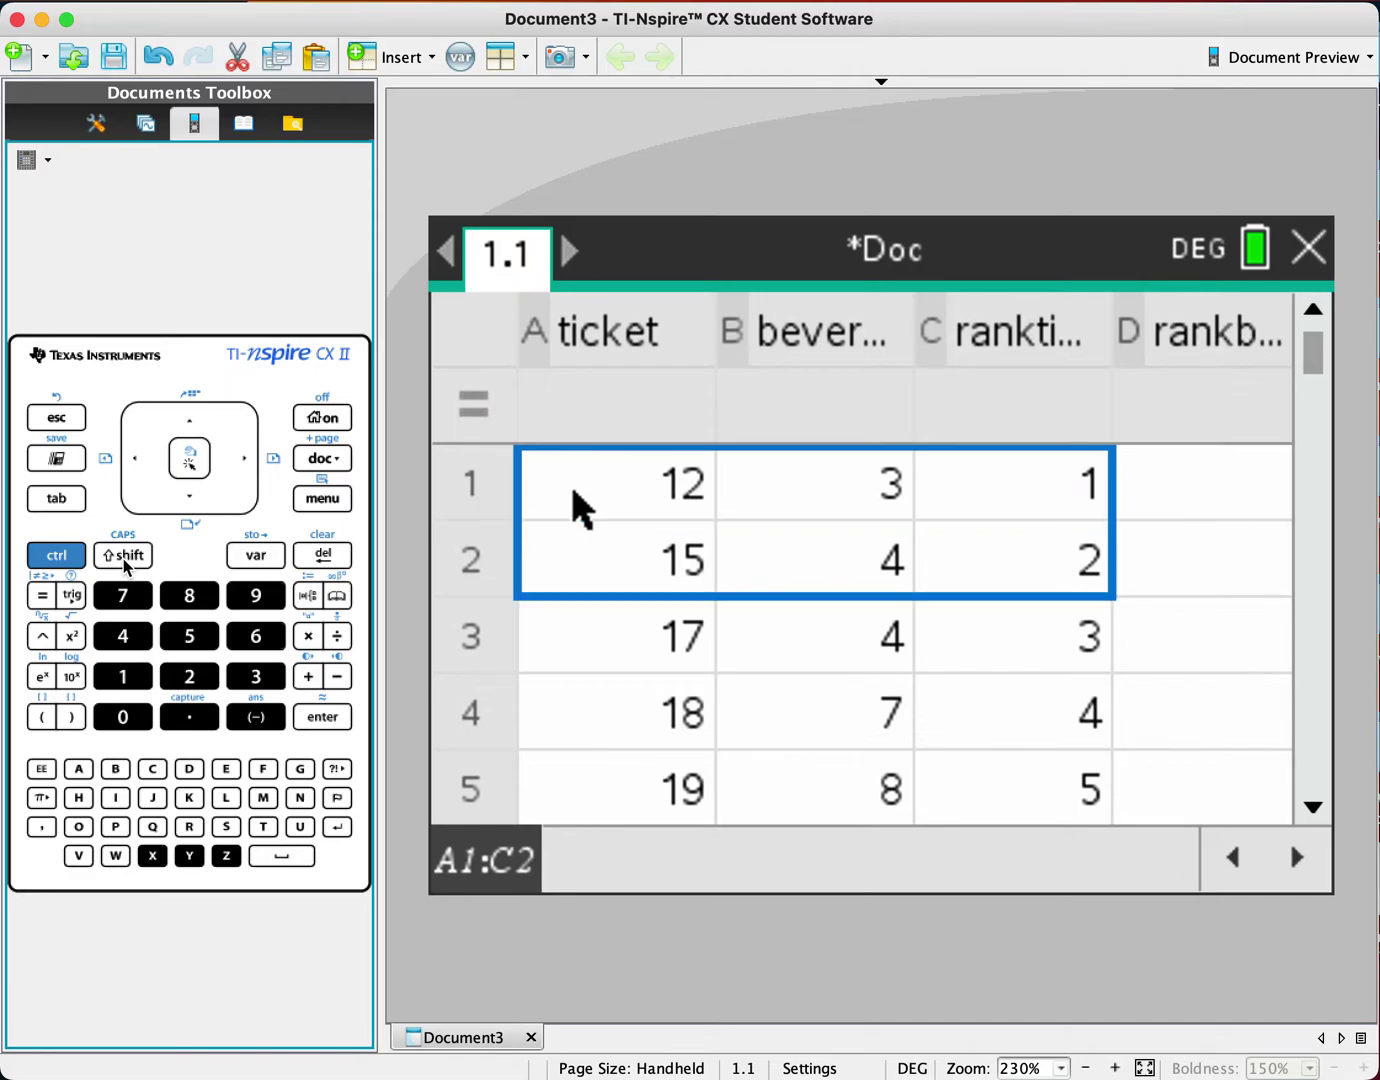
pyautogui.hotkey('shift', 'Down')
pyautogui.hotkey('shift', 'Down')
pyautogui.hotkey('shift', 'Down')
pyautogui.hotkey('shift', 'Down')
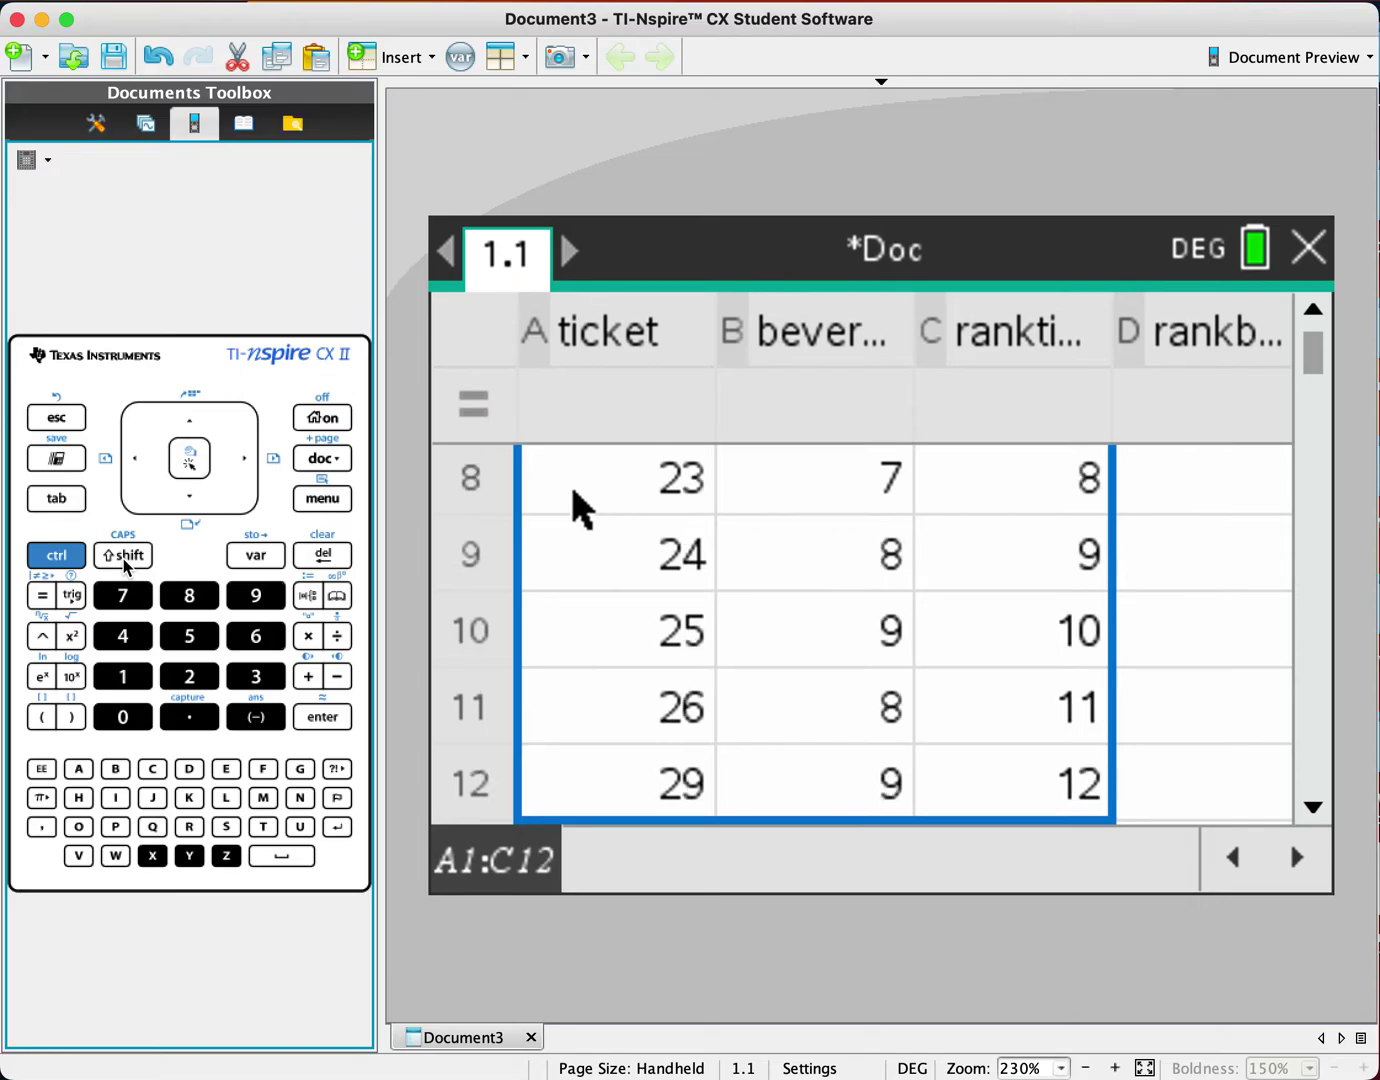
pyautogui.hotkey('shift', 'Down')
pyautogui.hotkey('shift', 'Up')
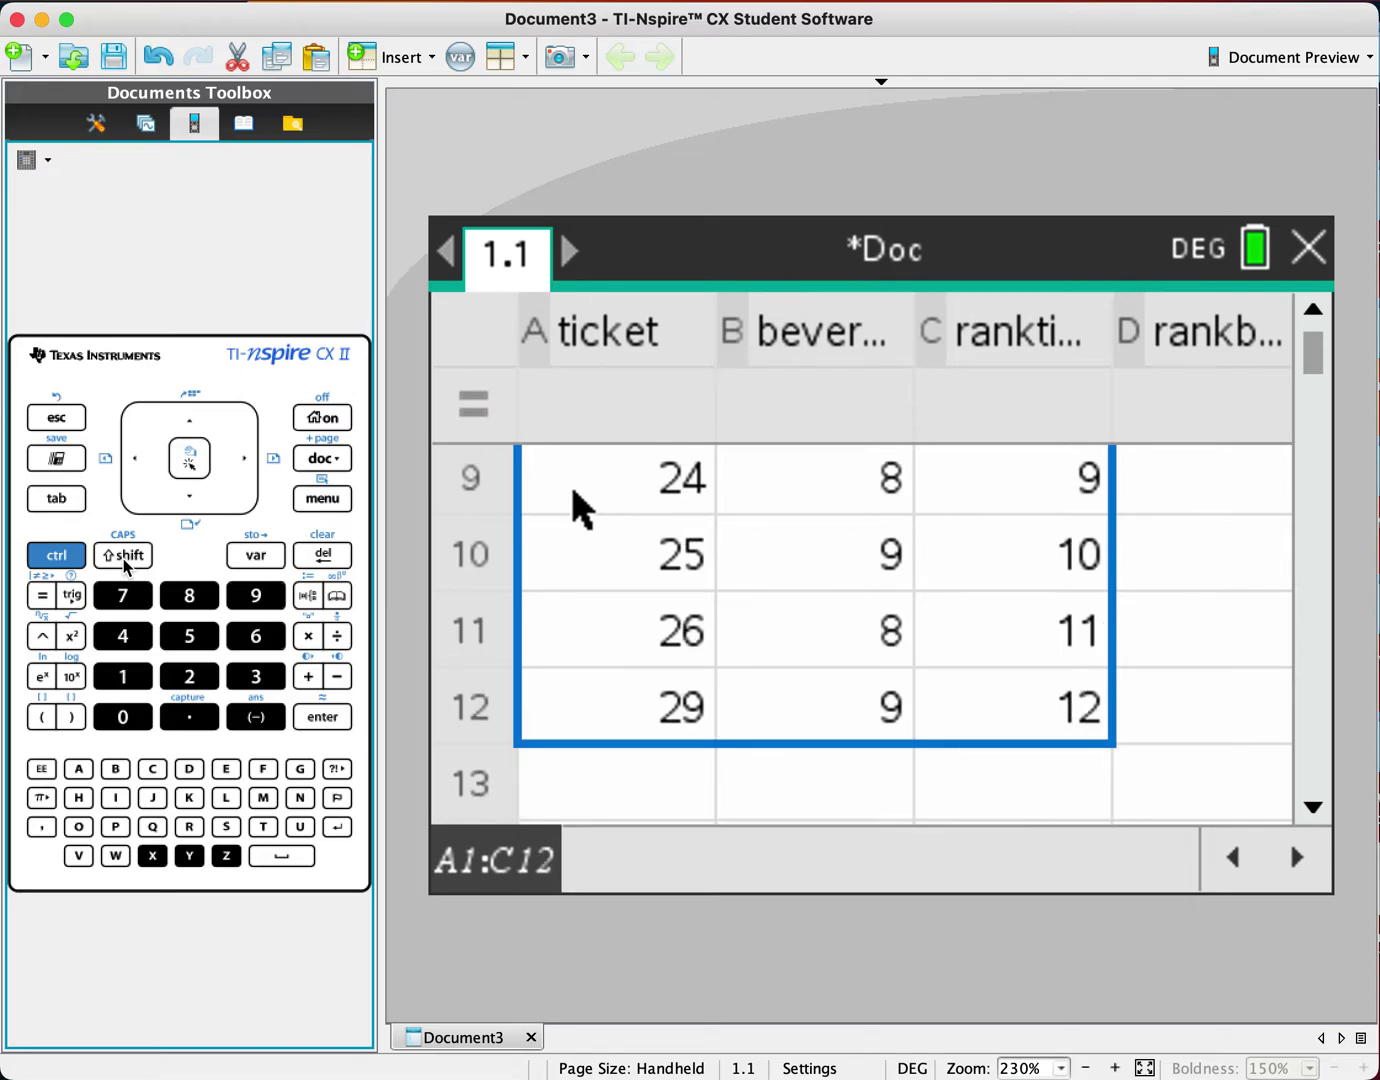
# - Sort A1:C12 ascending by column b (beverage) via Actions > Sort
pyautogui.click(337, 503)
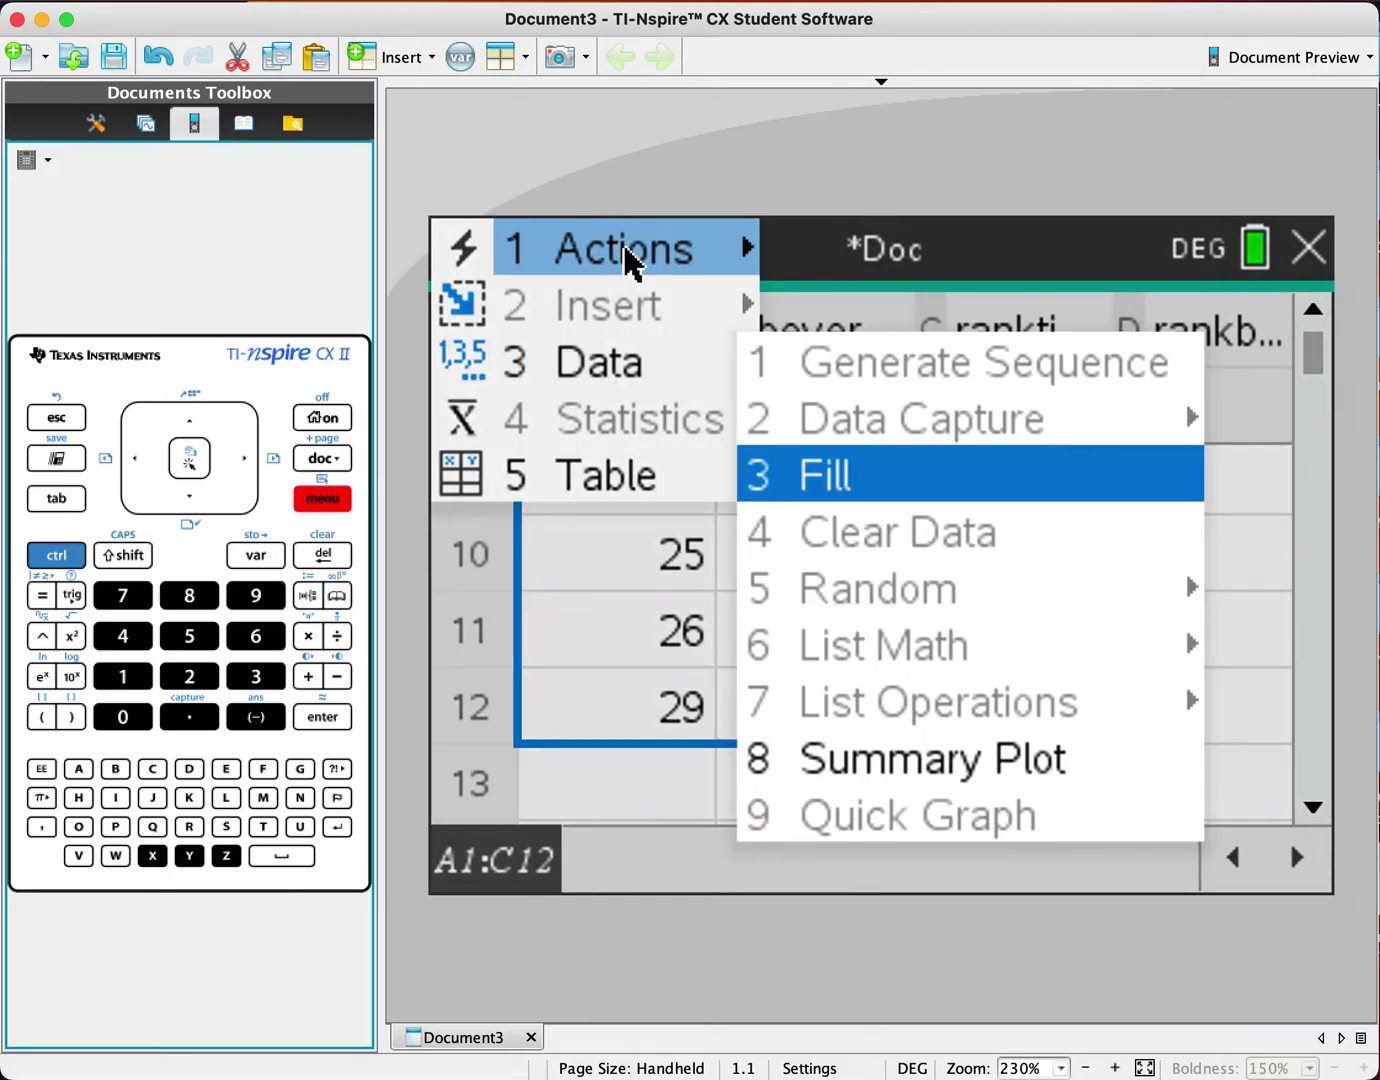
pyautogui.moveTo(627, 262)
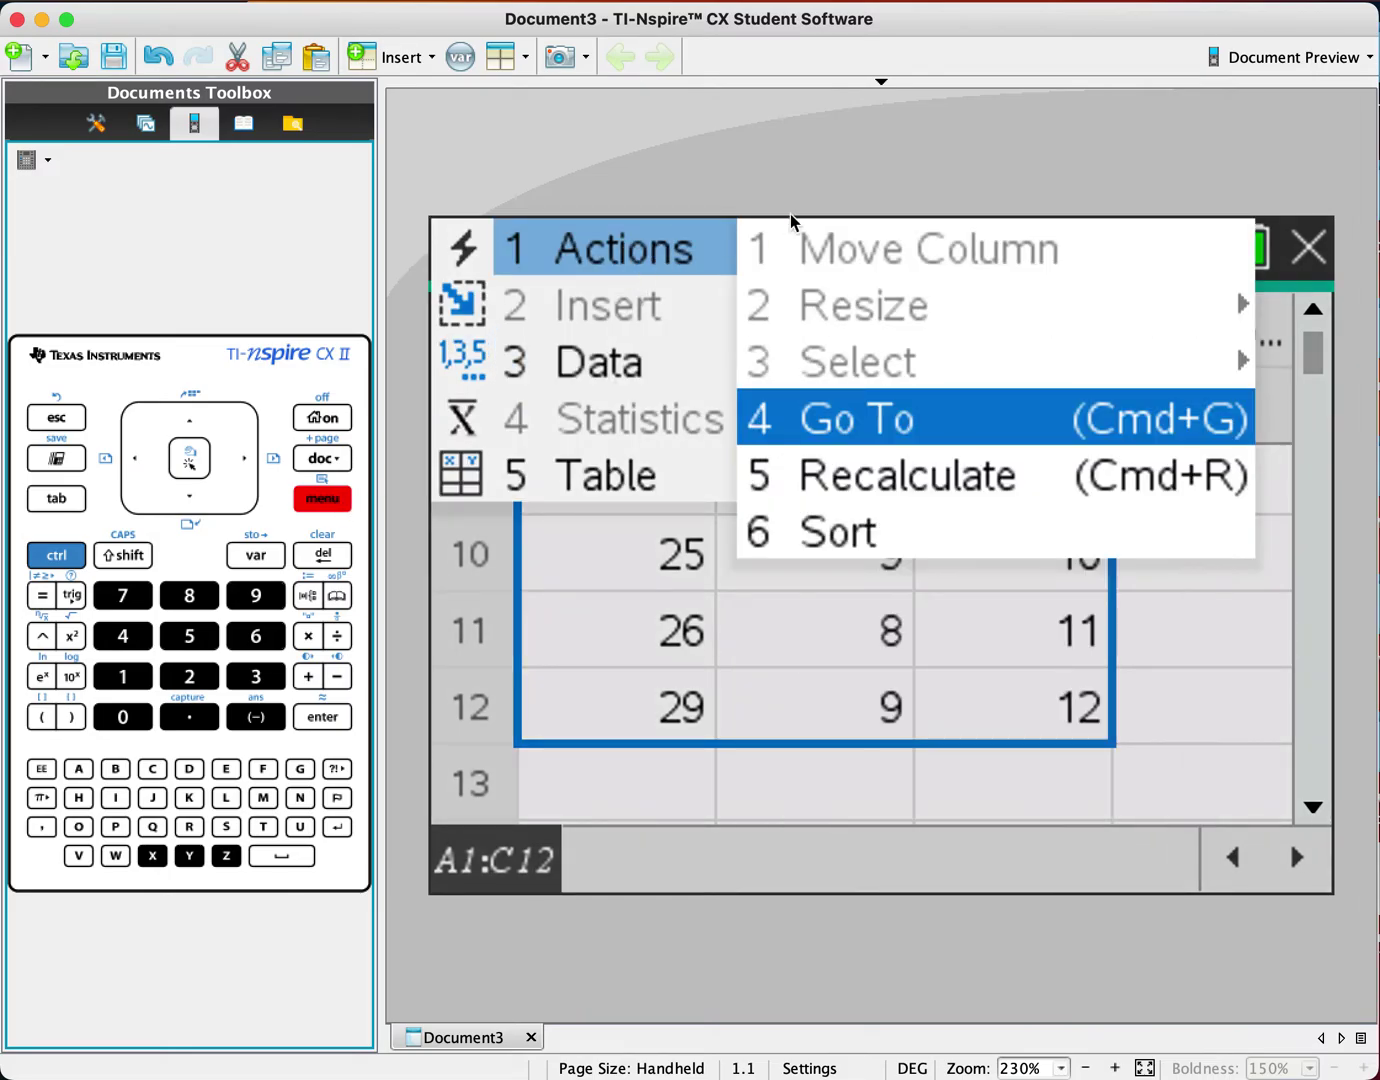
pyautogui.click(829, 547)
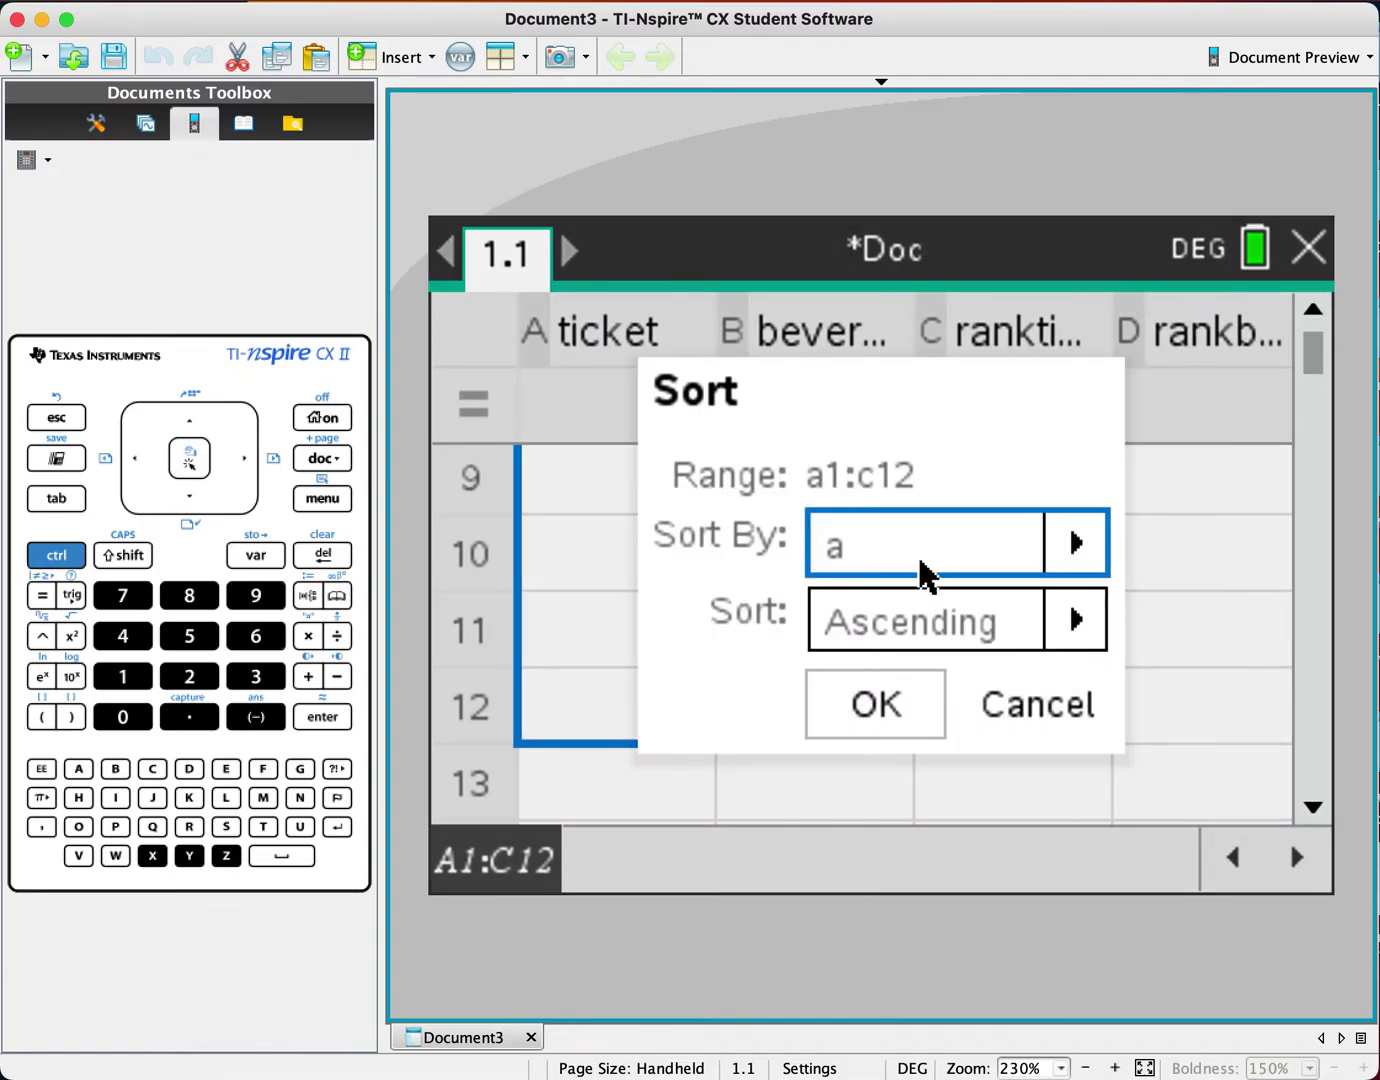
pyautogui.click(1076, 548)
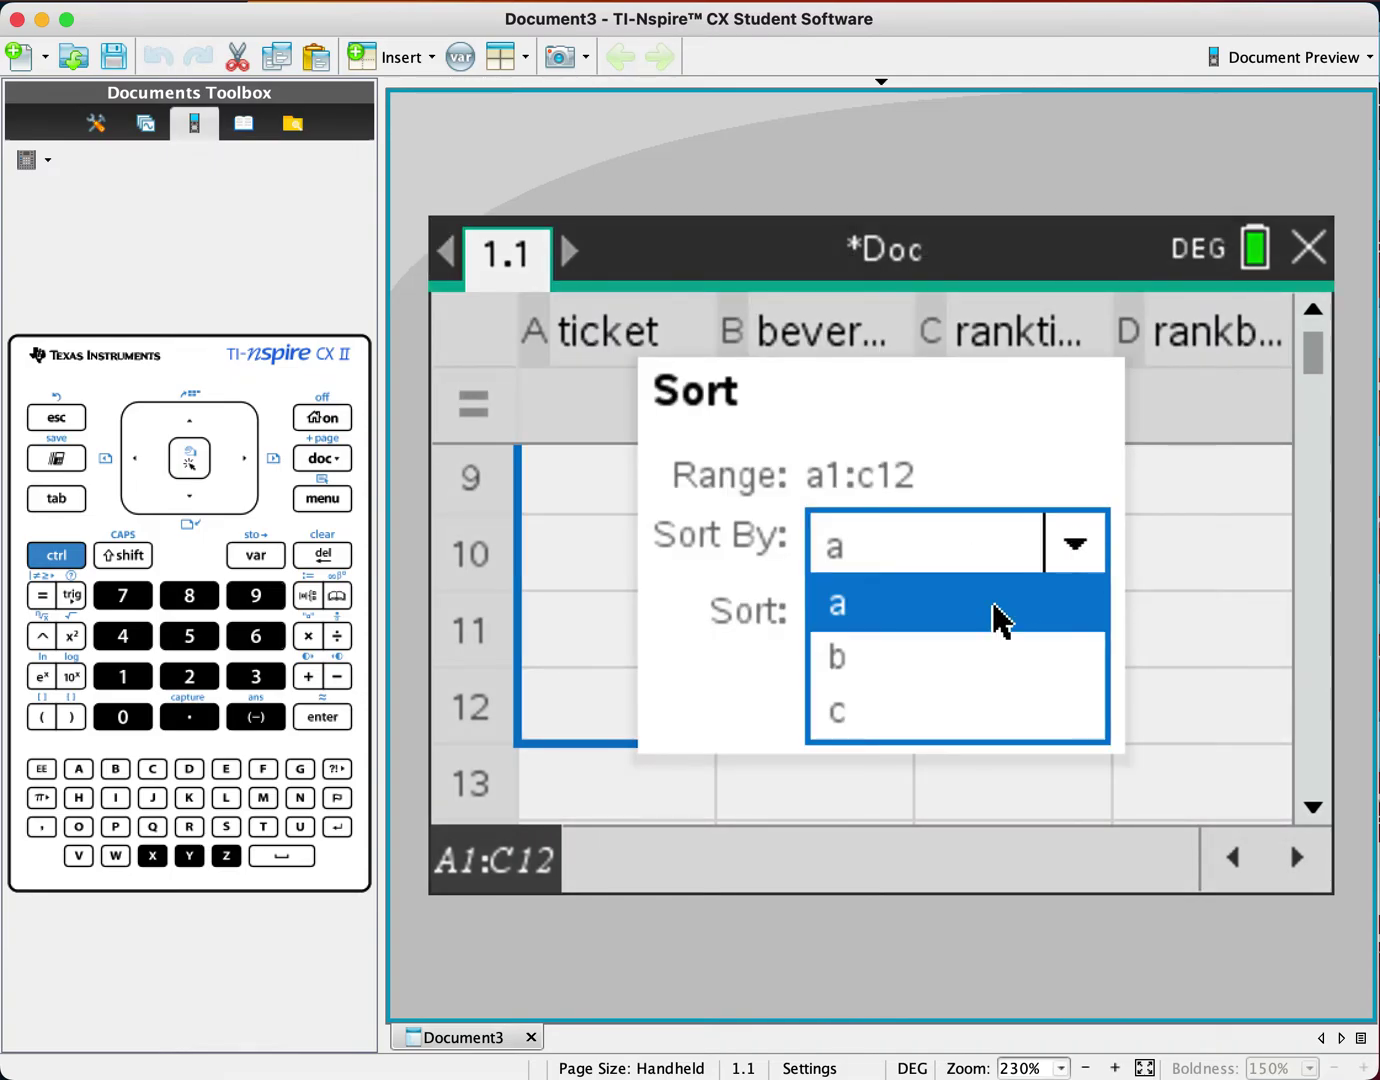
pyautogui.click(926, 662)
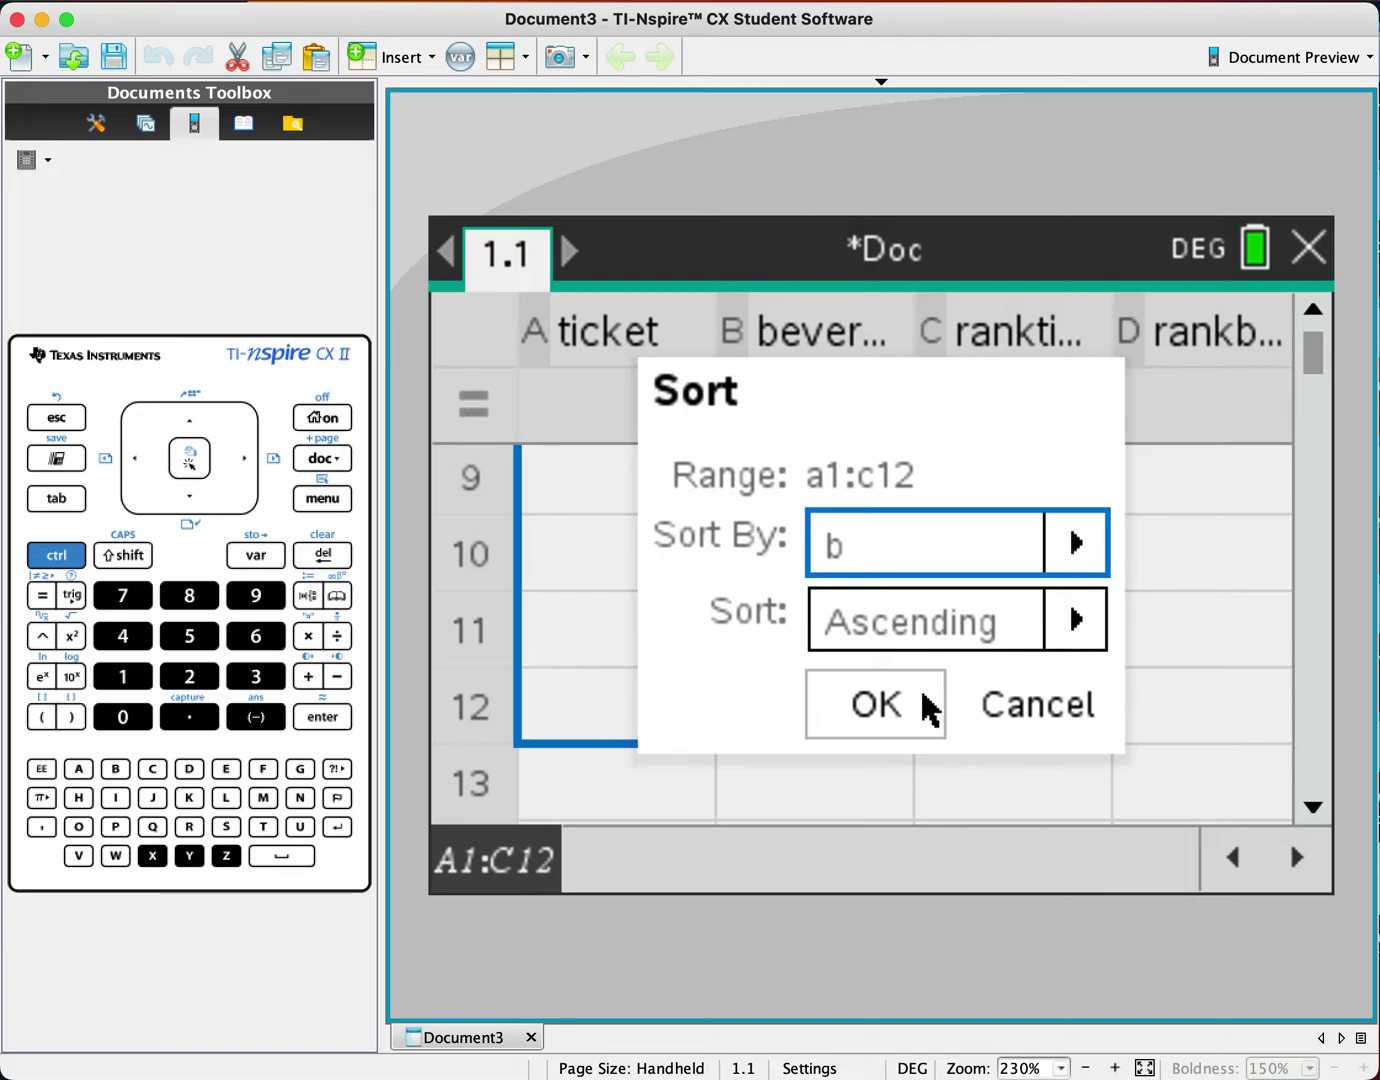
pyautogui.click(926, 705)
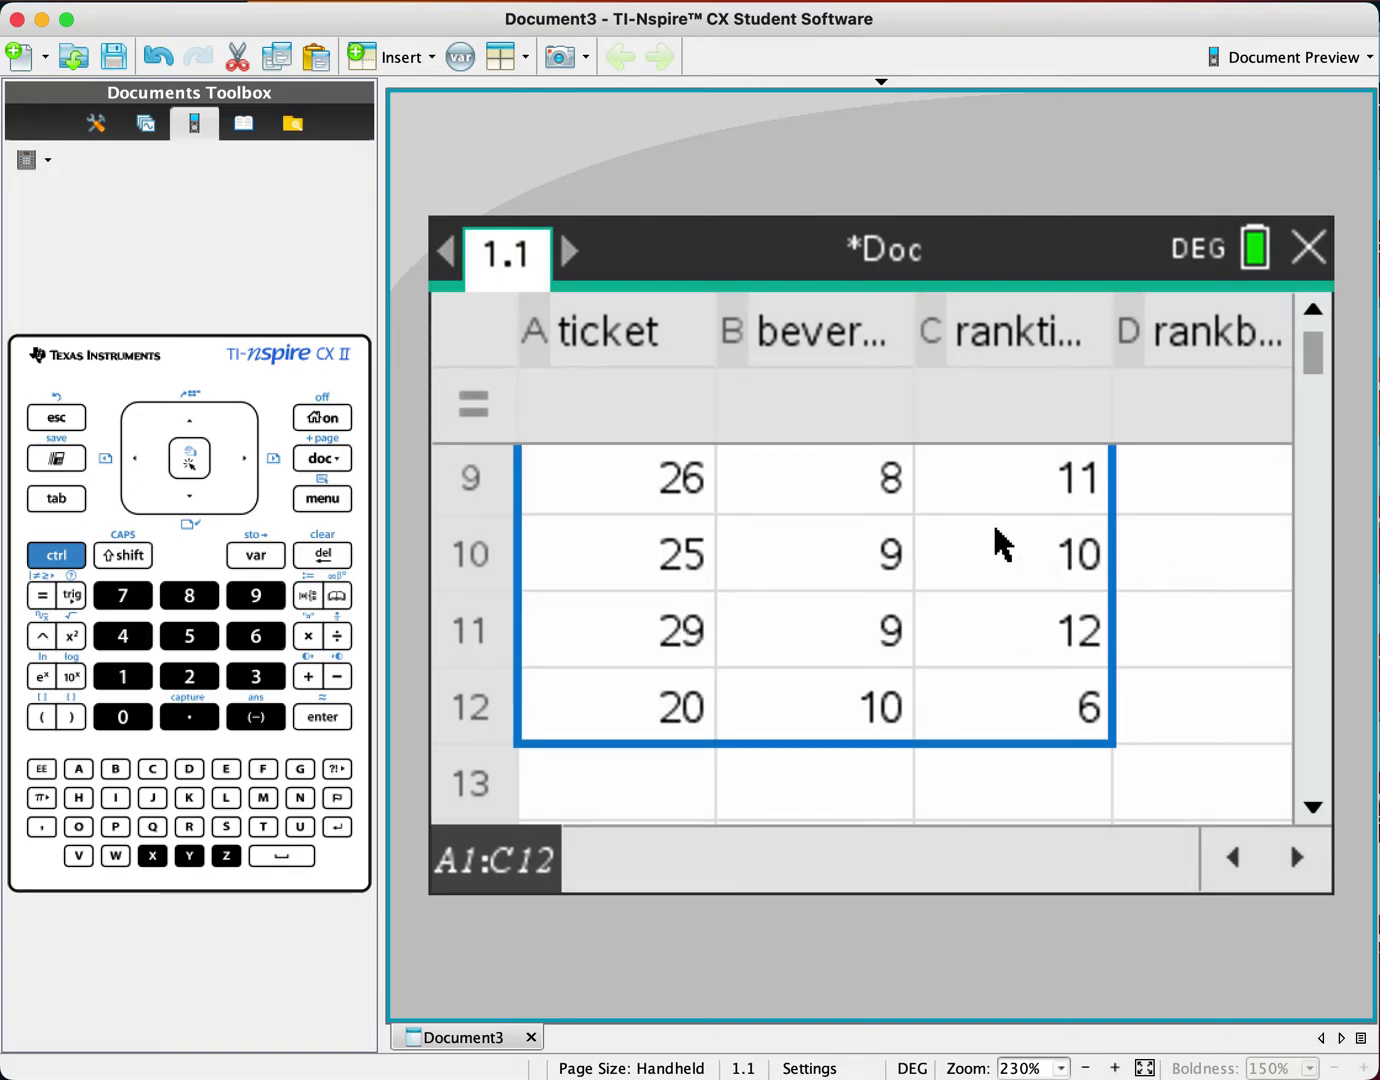
pyautogui.click(818, 505)
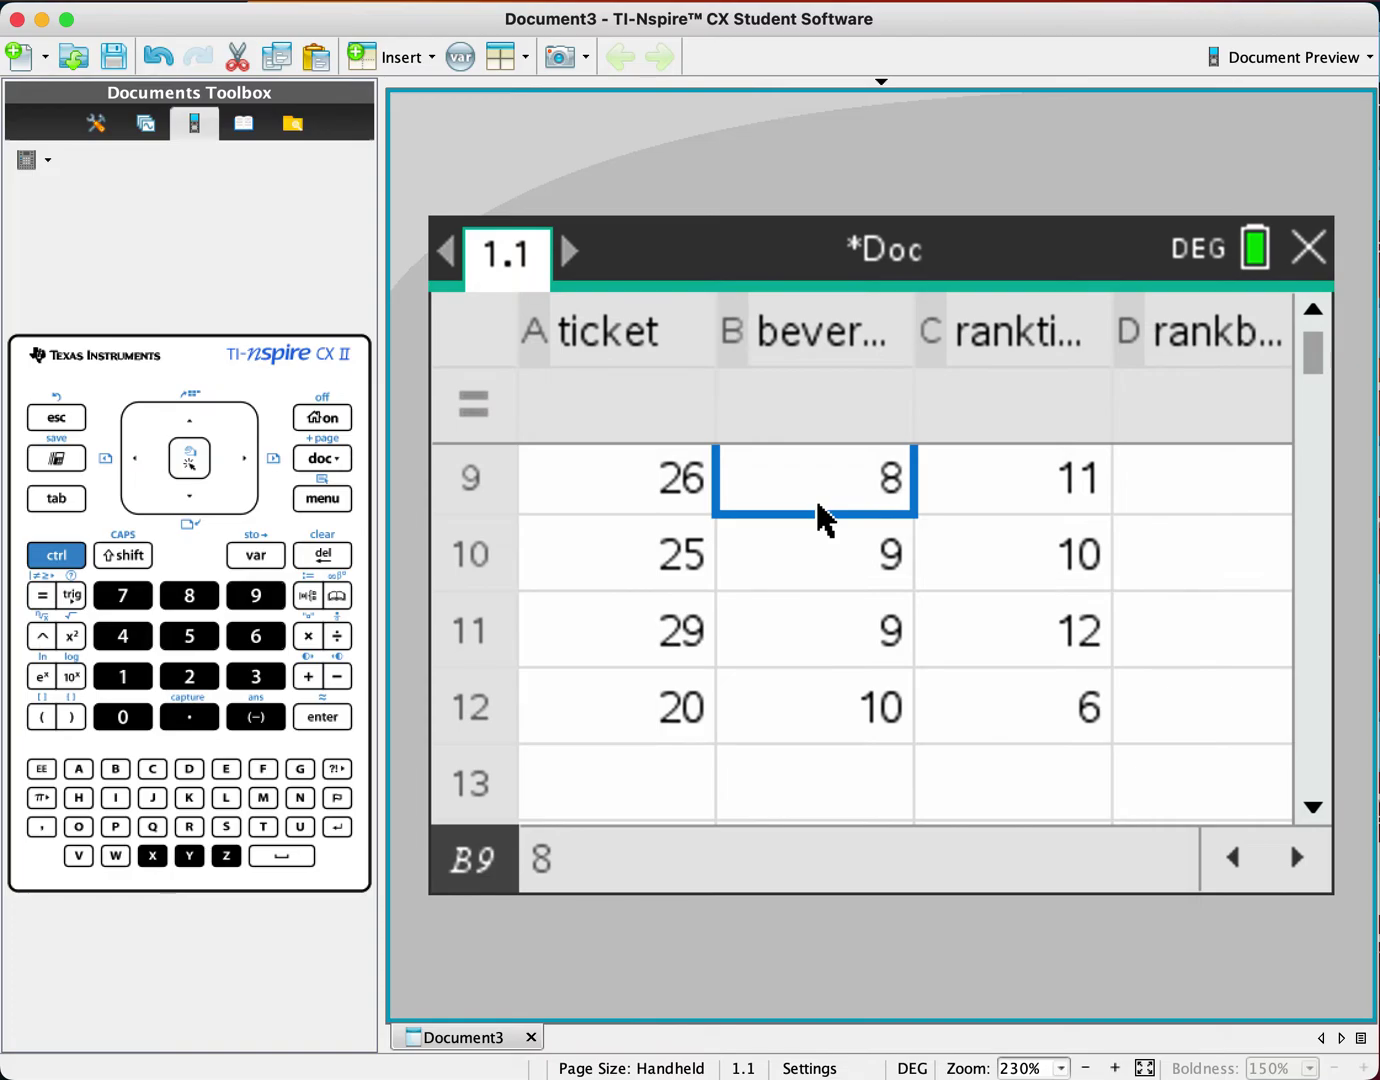
# - Enter rank 1 in D1 and the tied ranks 2.5, 2.5 in D2–D3
pyautogui.press('Up')
pyautogui.press('Up')
pyautogui.press('Up')
pyautogui.press('Up')
pyautogui.press('Up')
pyautogui.press('Up')
pyautogui.press('Up')
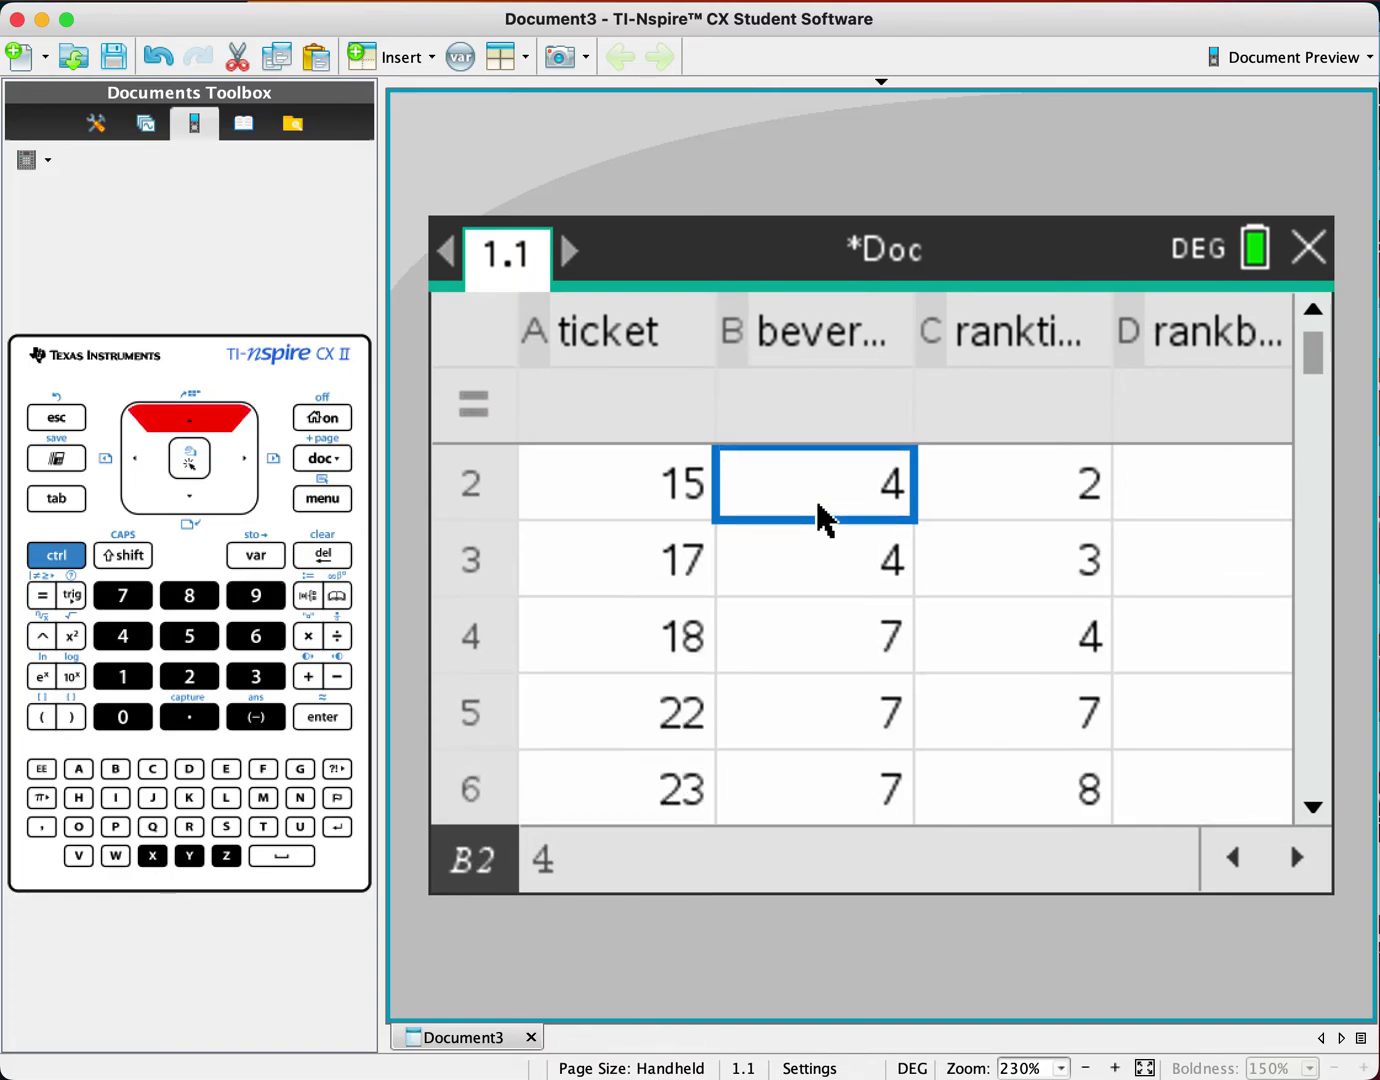
pyautogui.press('Down')
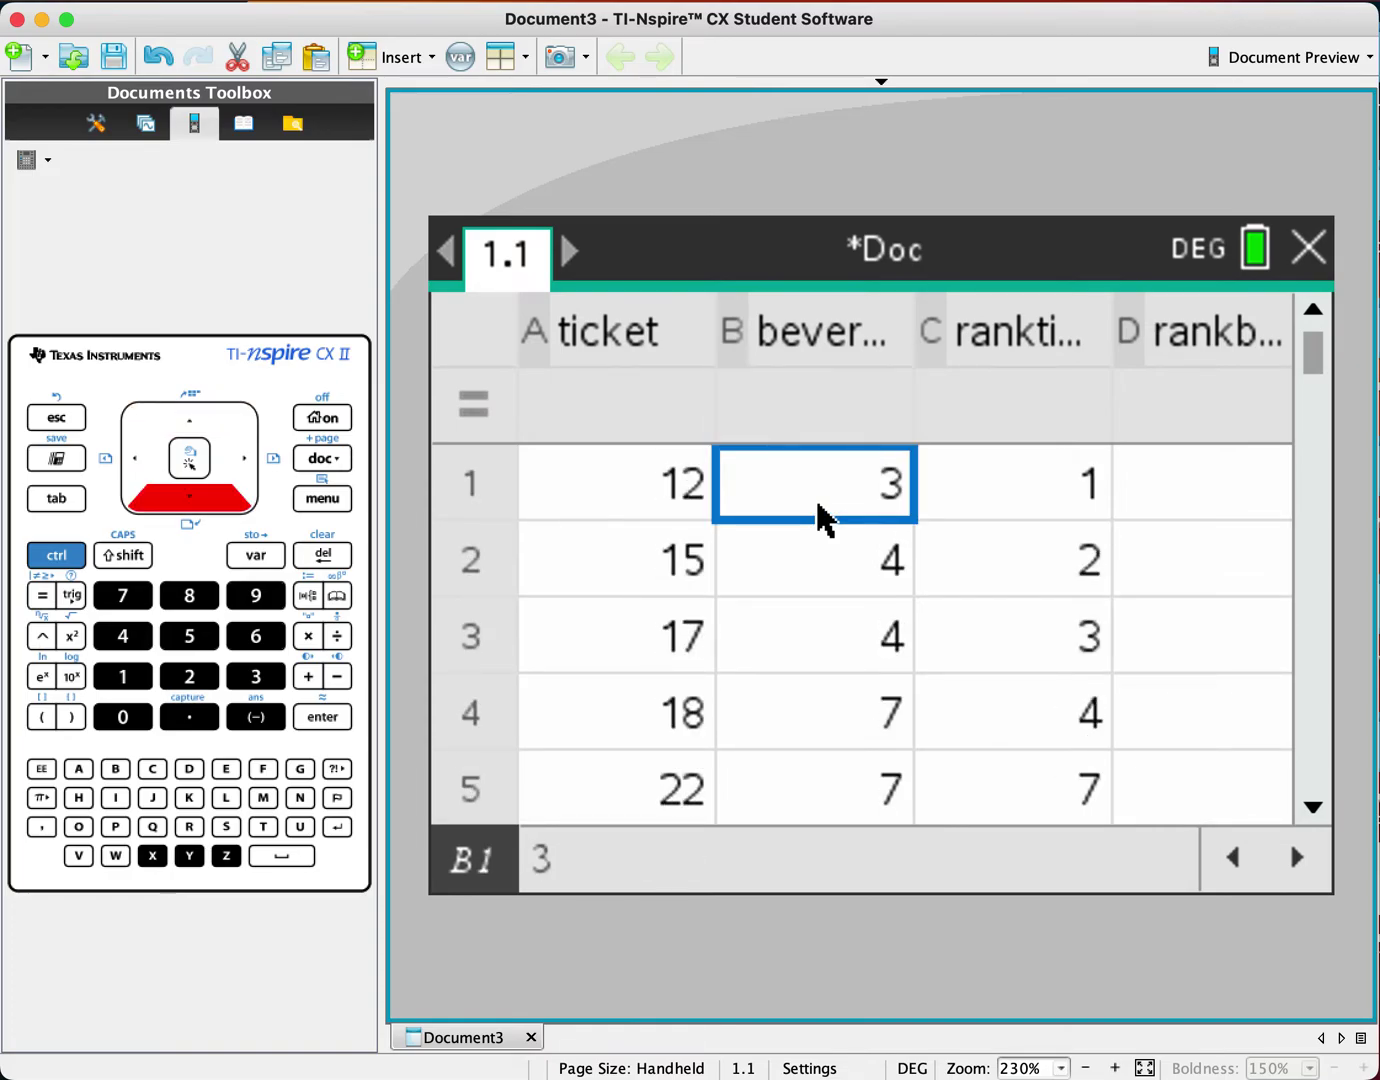
pyautogui.click(1230, 505)
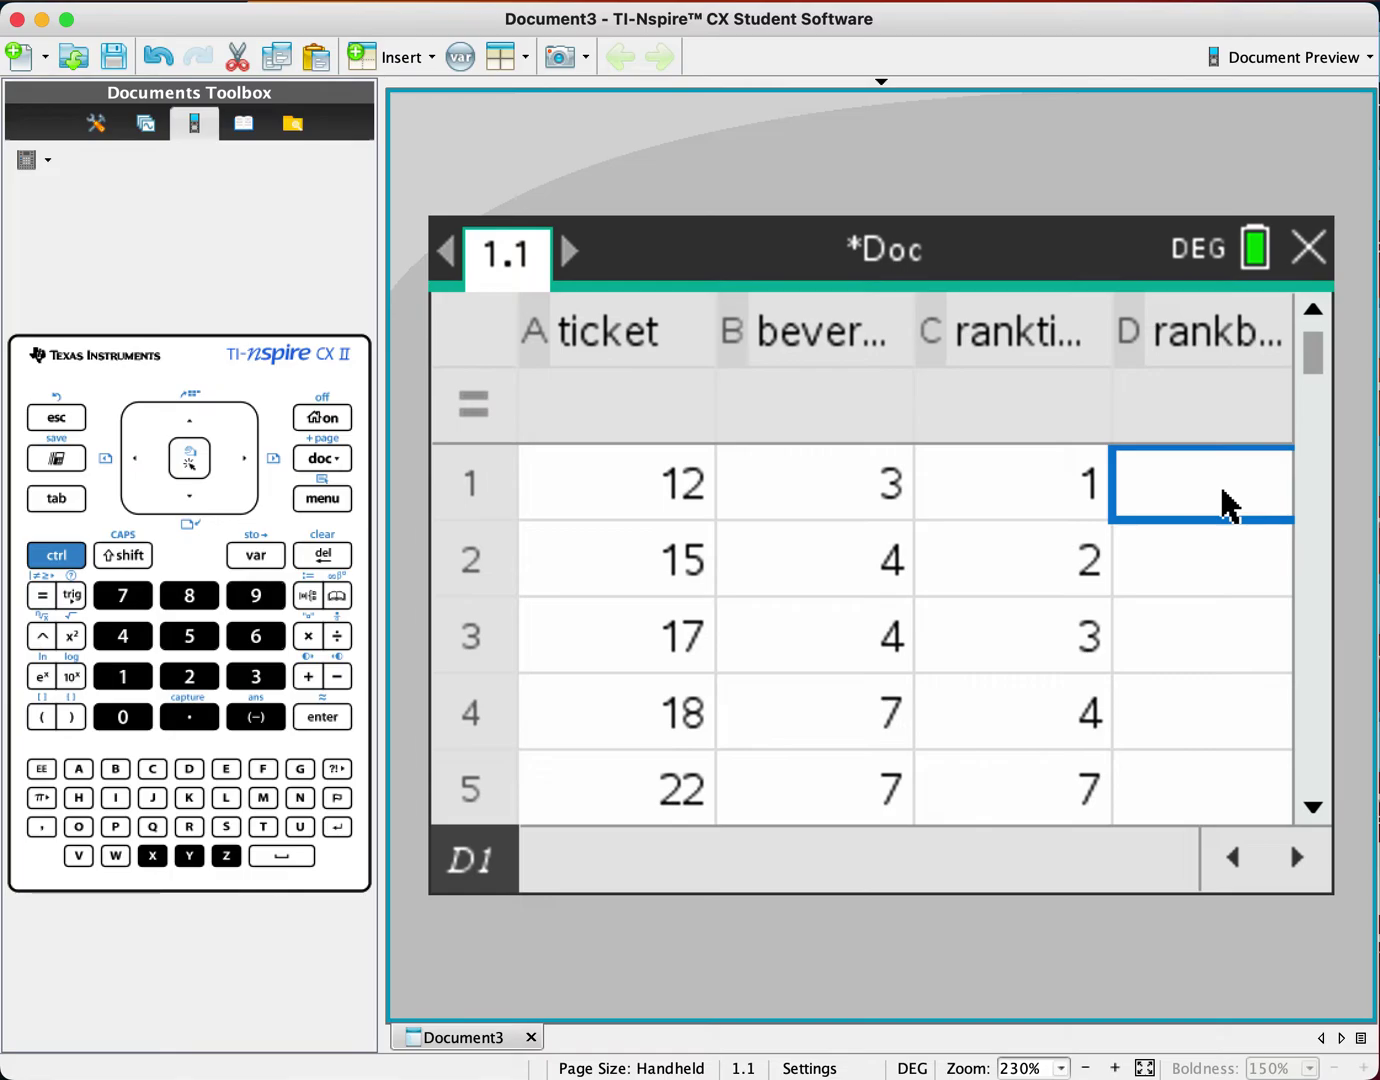
pyautogui.write('1')
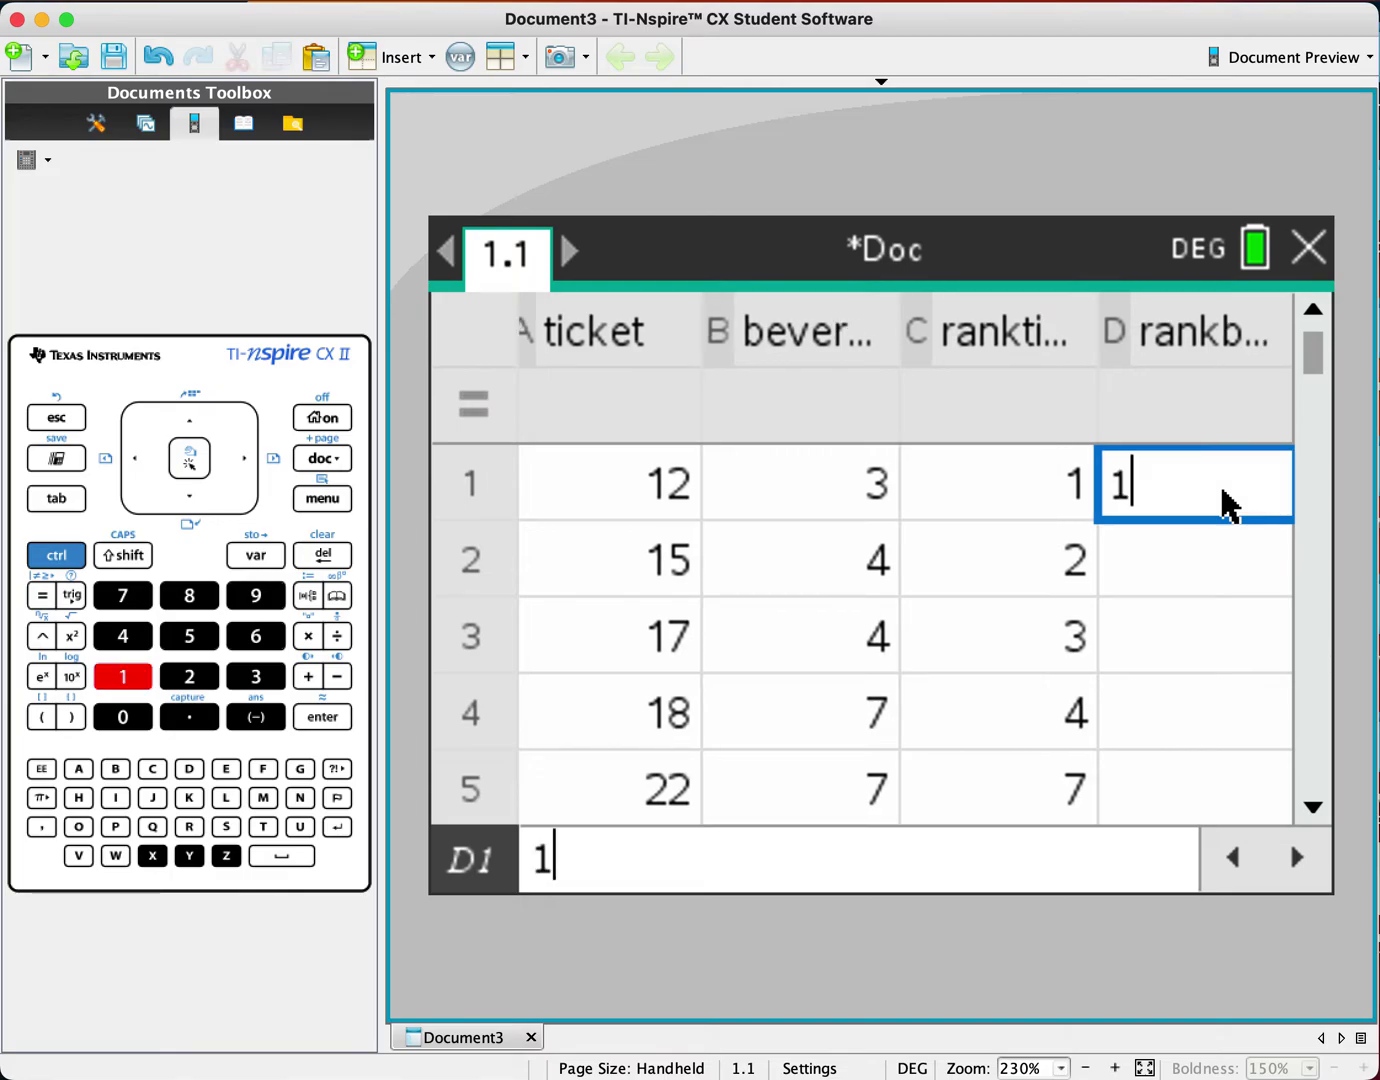
pyautogui.press('Down')
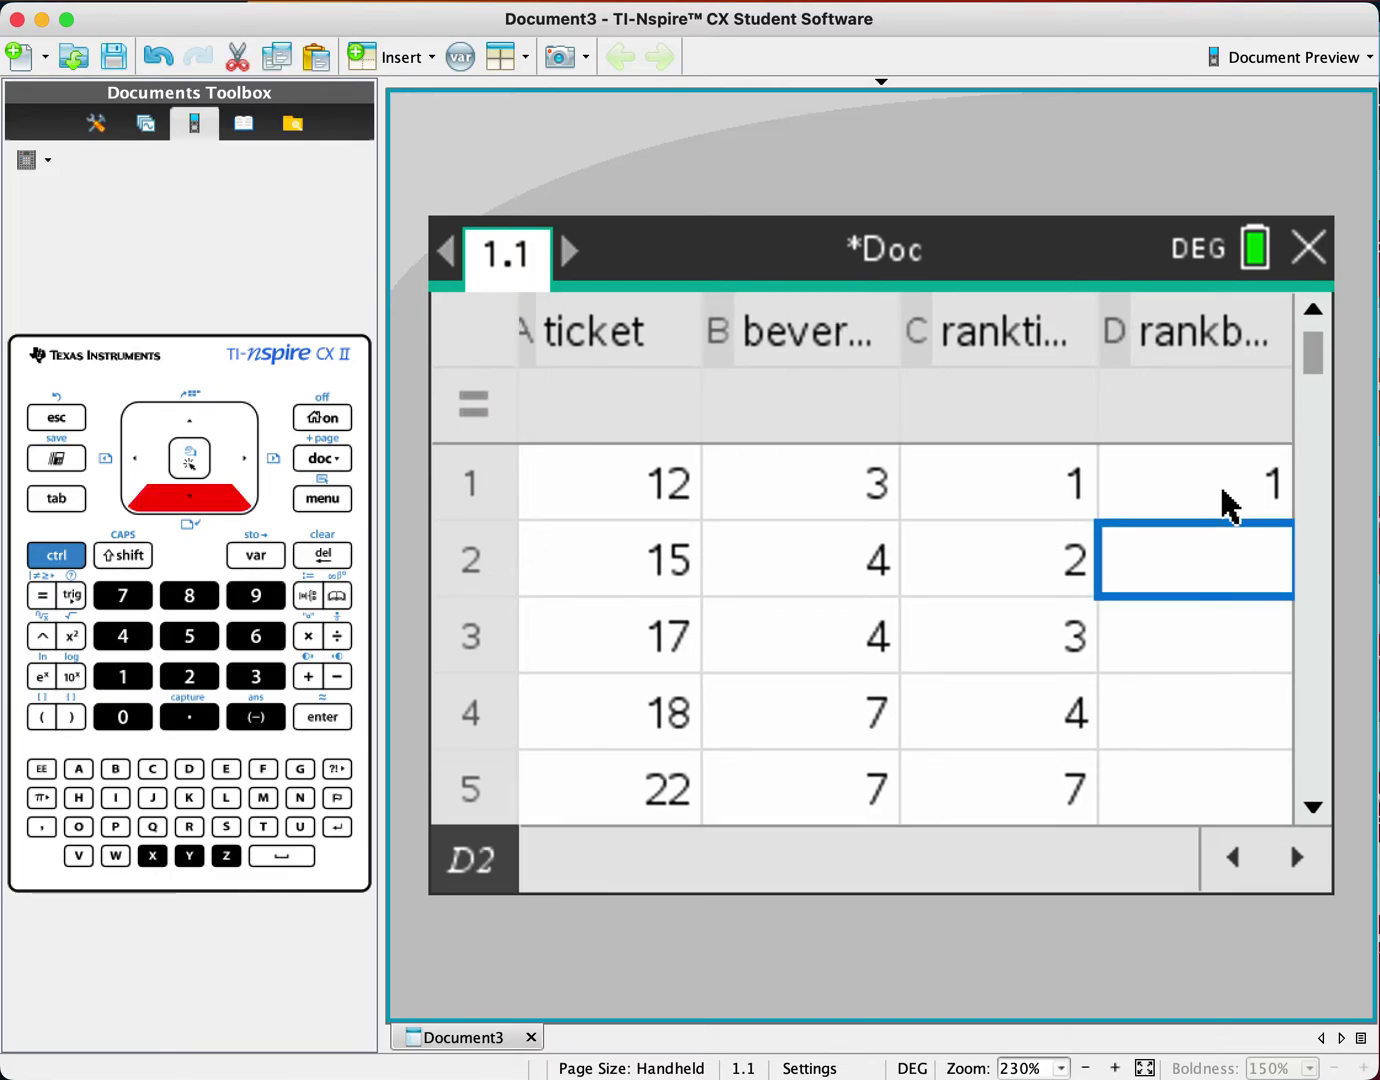
pyautogui.write('2')
pyautogui.press('Down')
pyautogui.write('3')
pyautogui.press('Down')
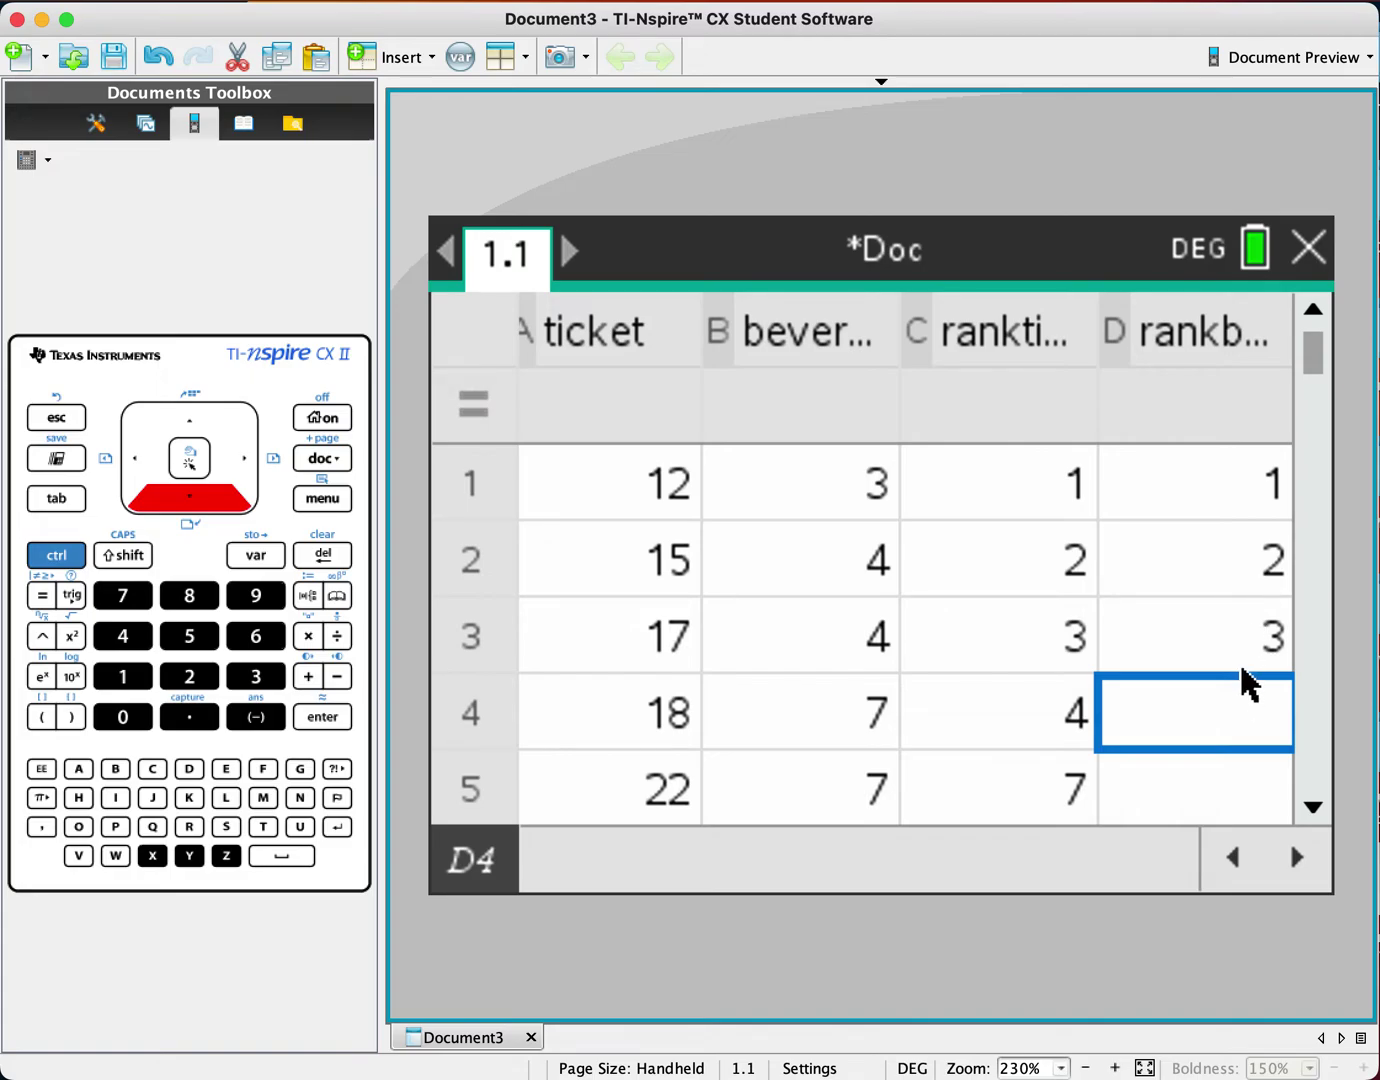
pyautogui.click(1240, 587)
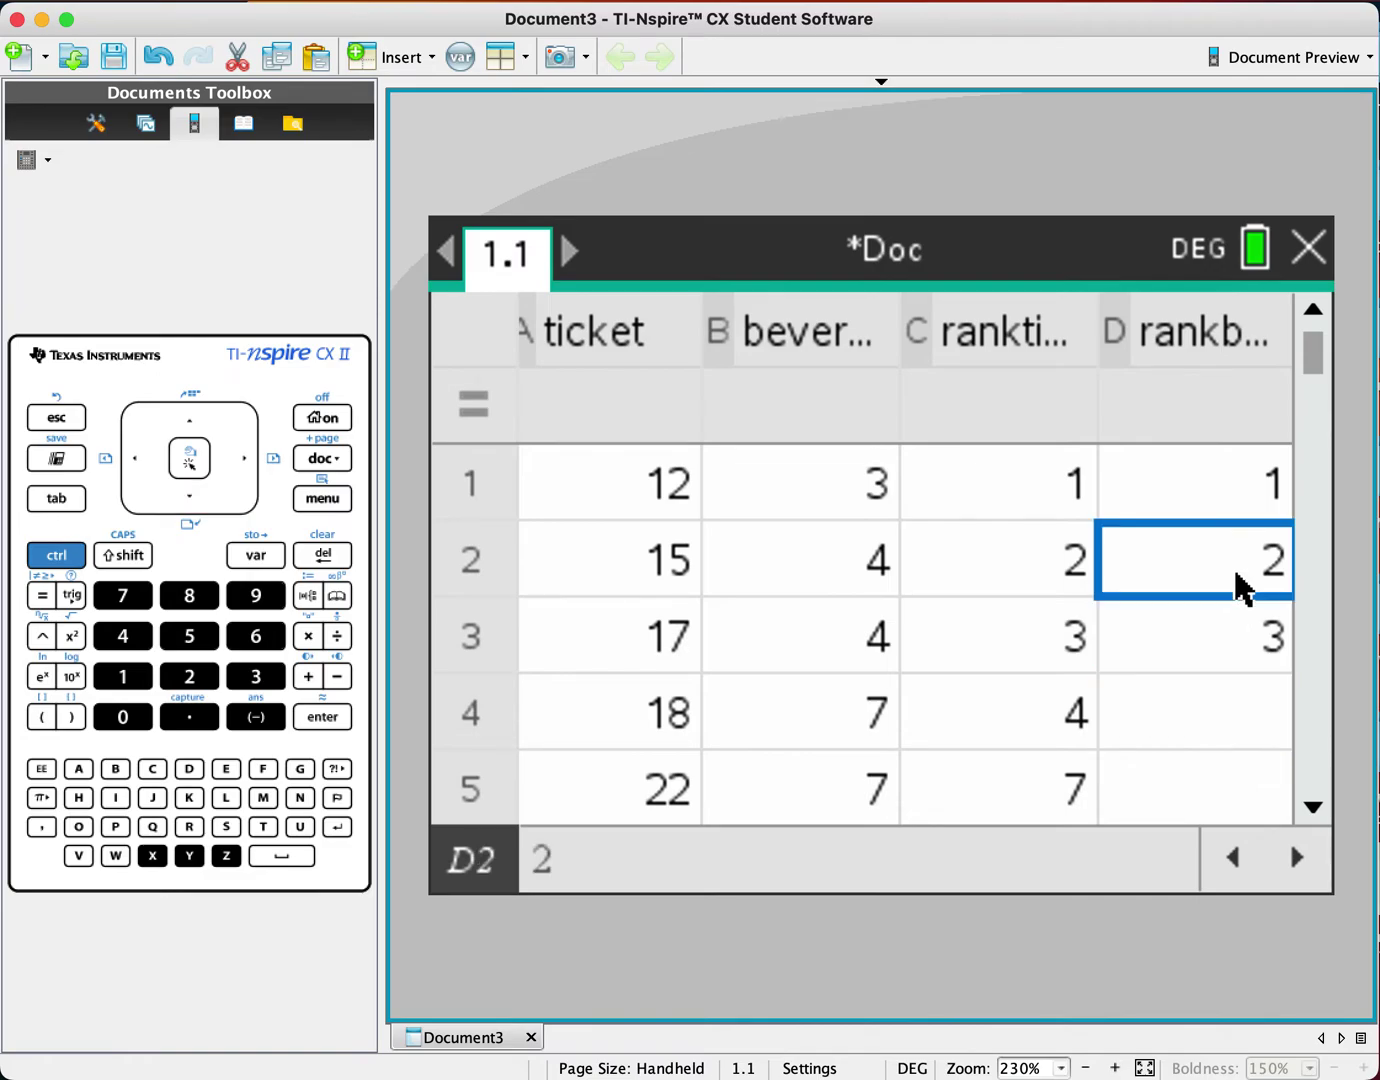
pyautogui.write('2.5')
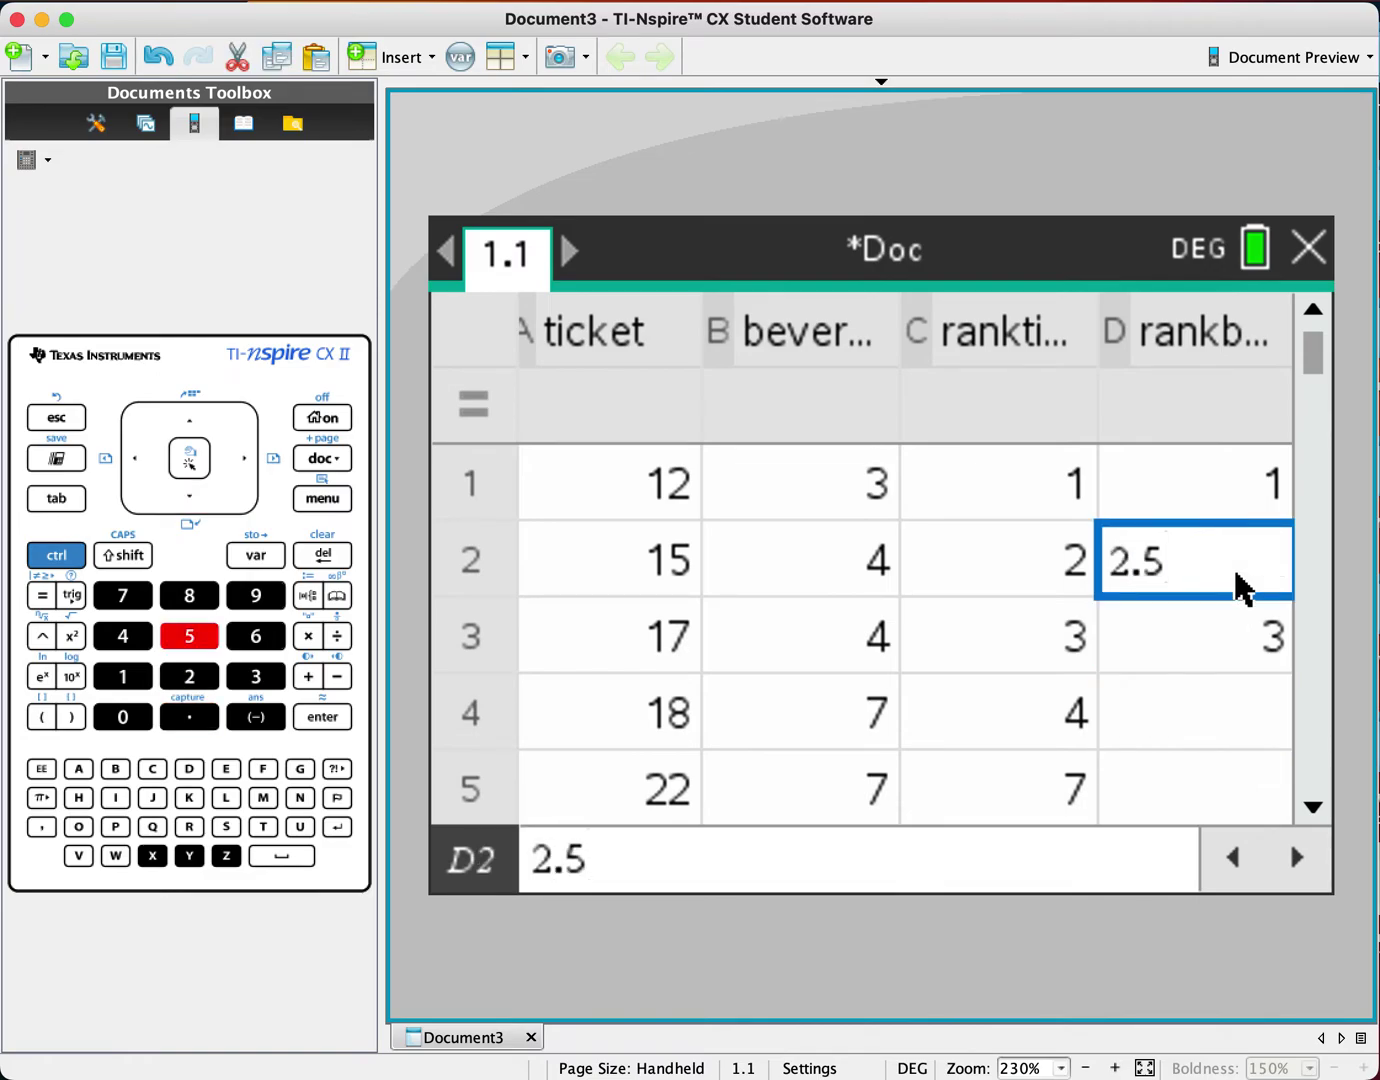
pyautogui.press('Down')
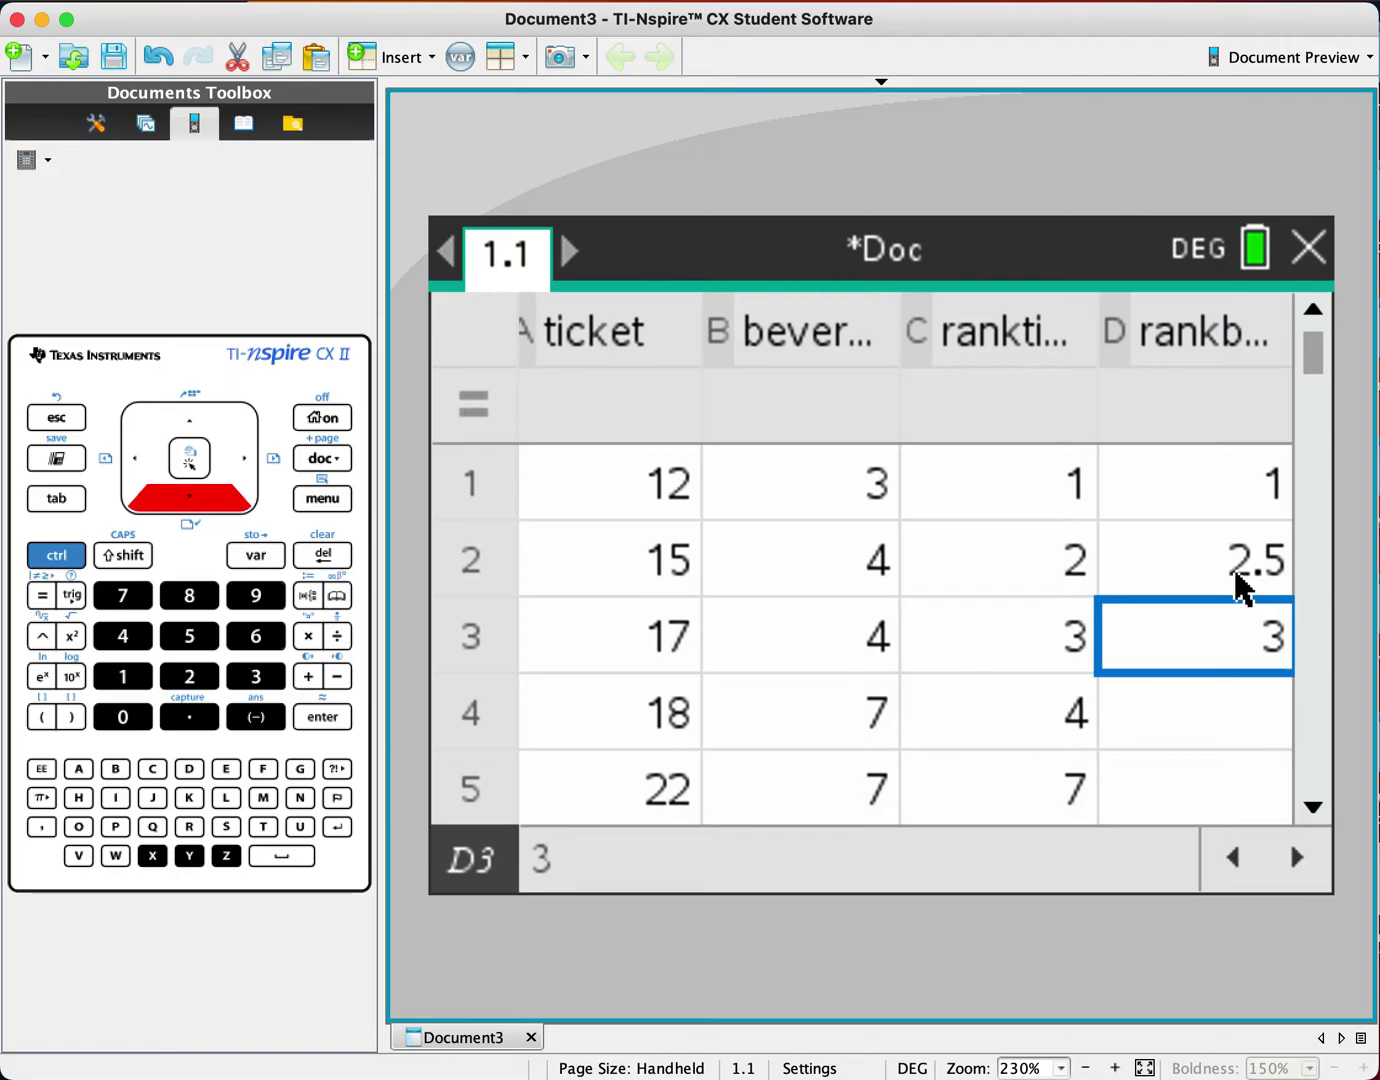
pyautogui.write('2.5')
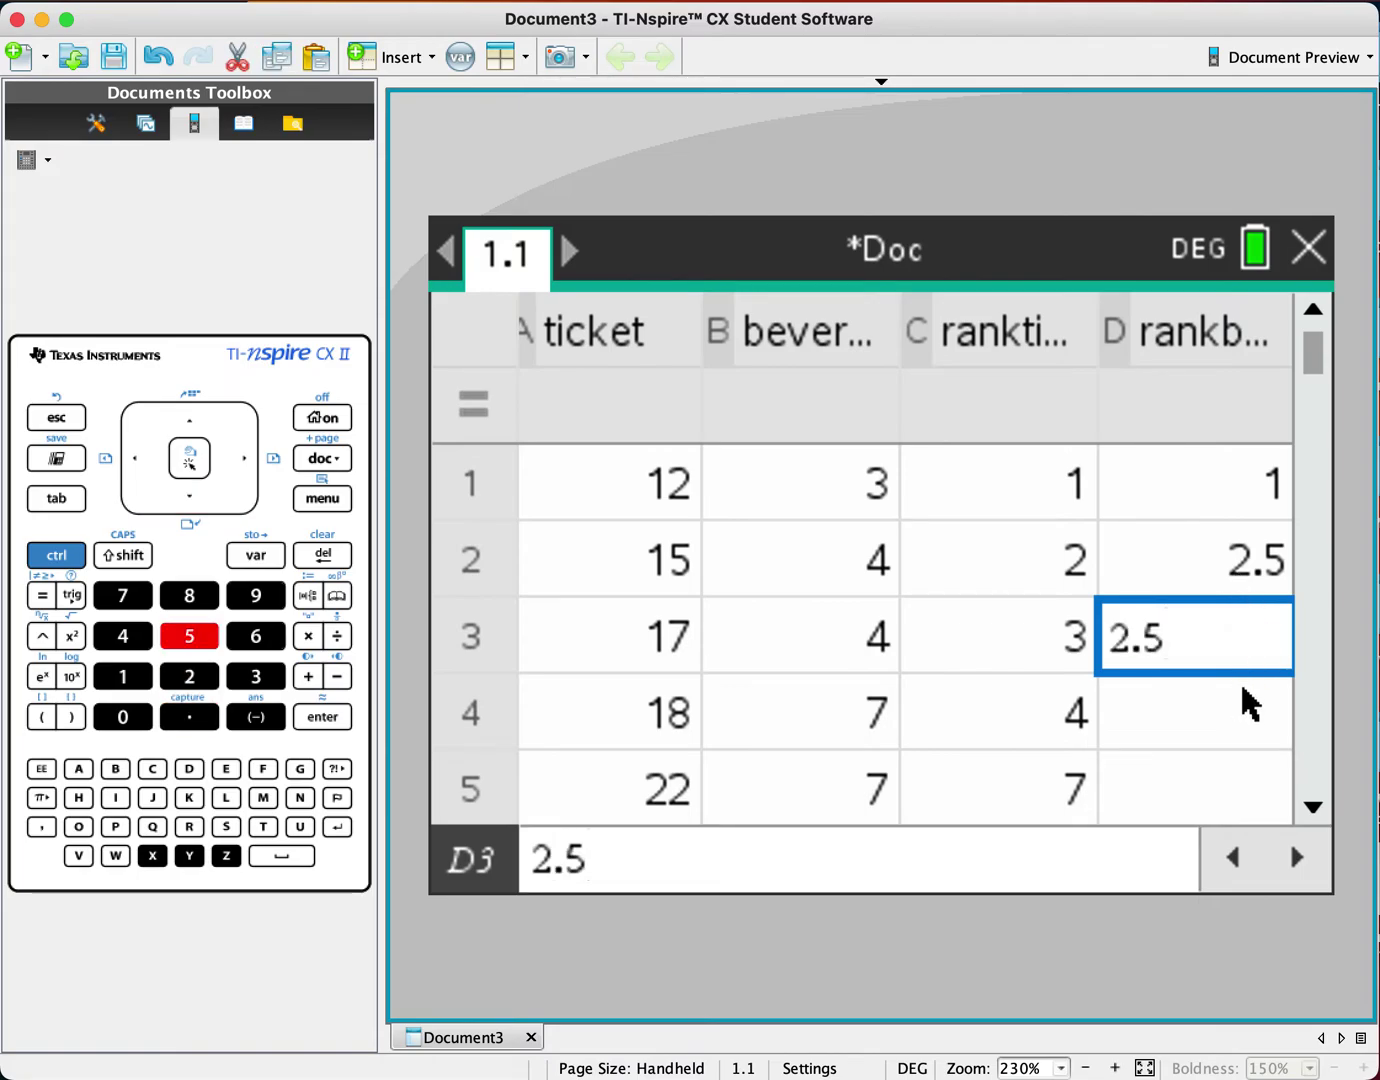
pyautogui.click(1246, 704)
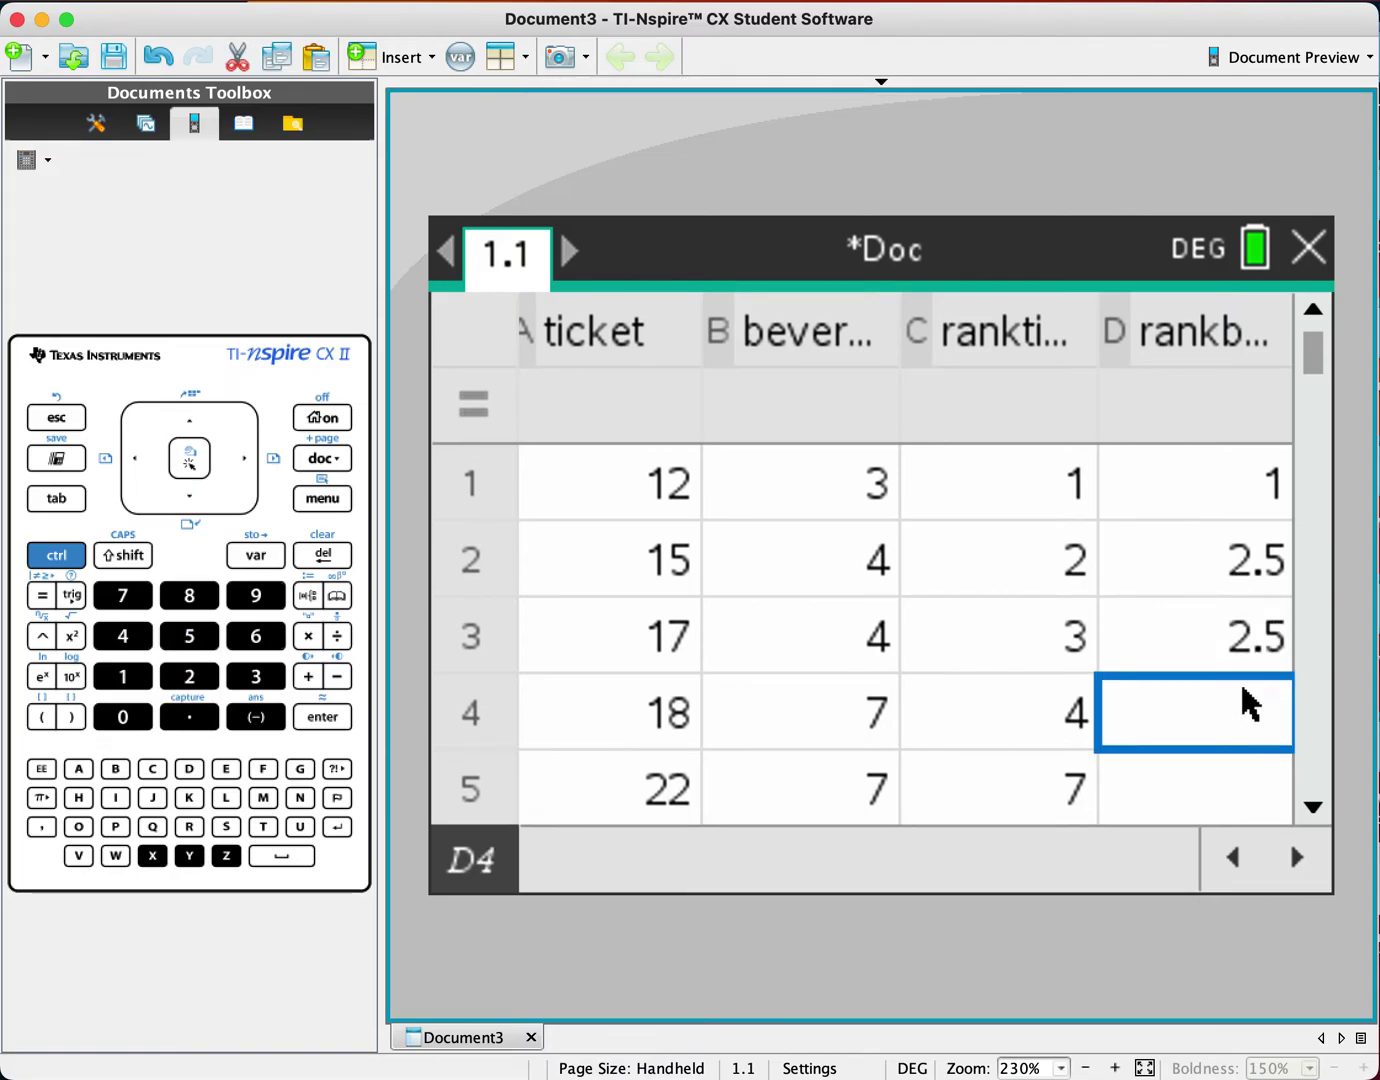
# - Fill D4–D6 with the averaged tied rank 5
pyautogui.write('4')
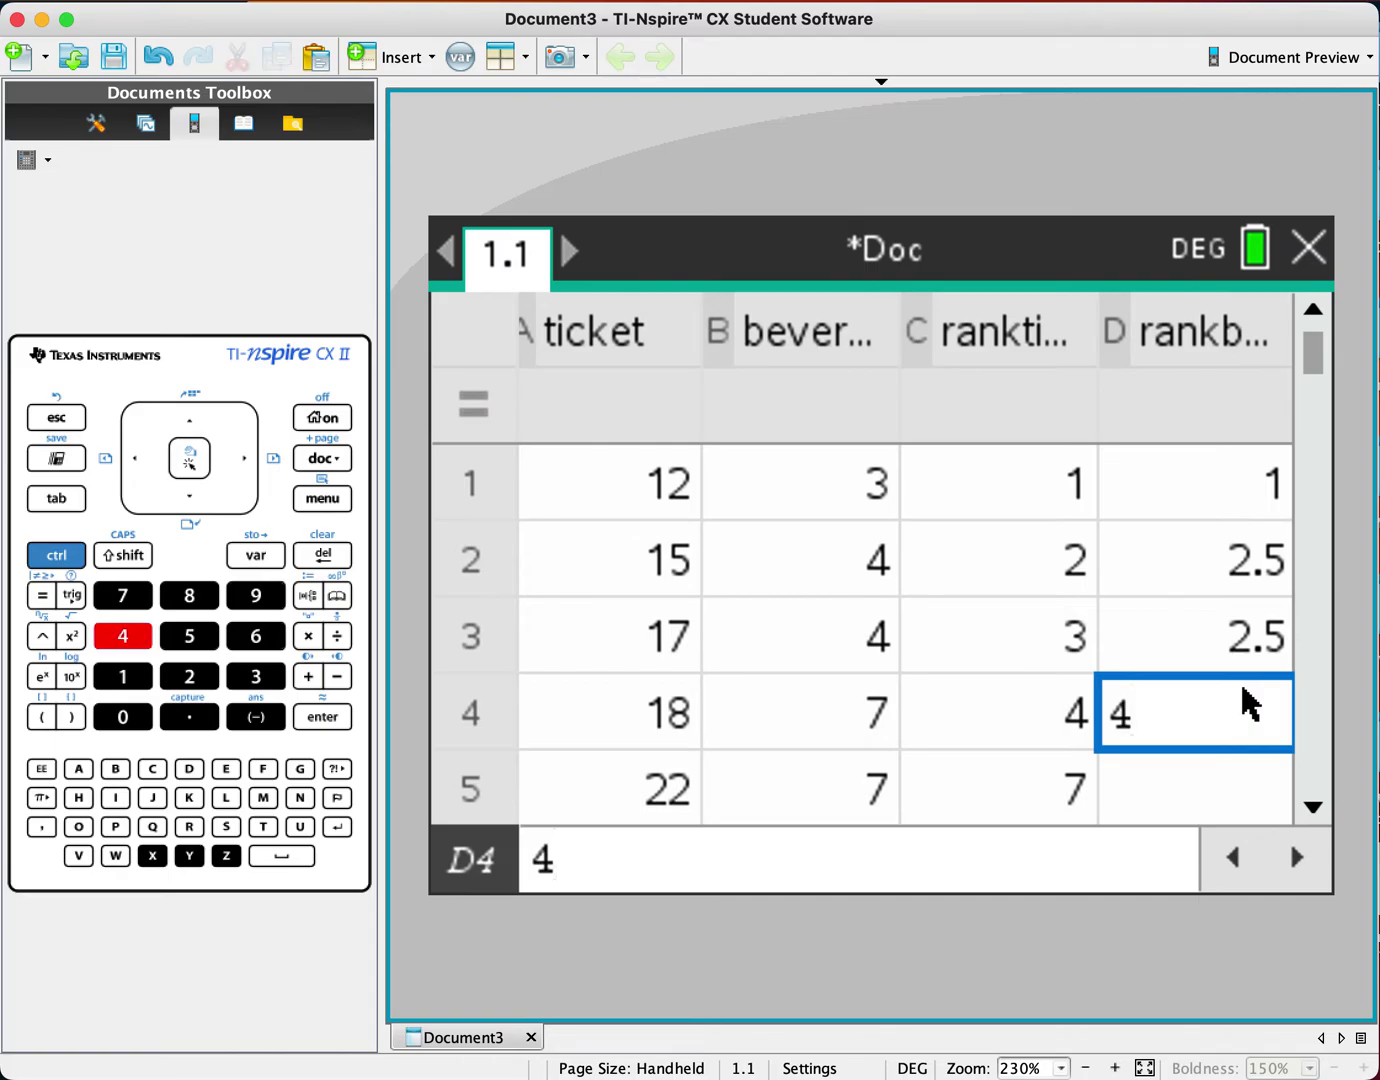
pyautogui.press('Return')
pyautogui.write('5')
pyautogui.press('Return')
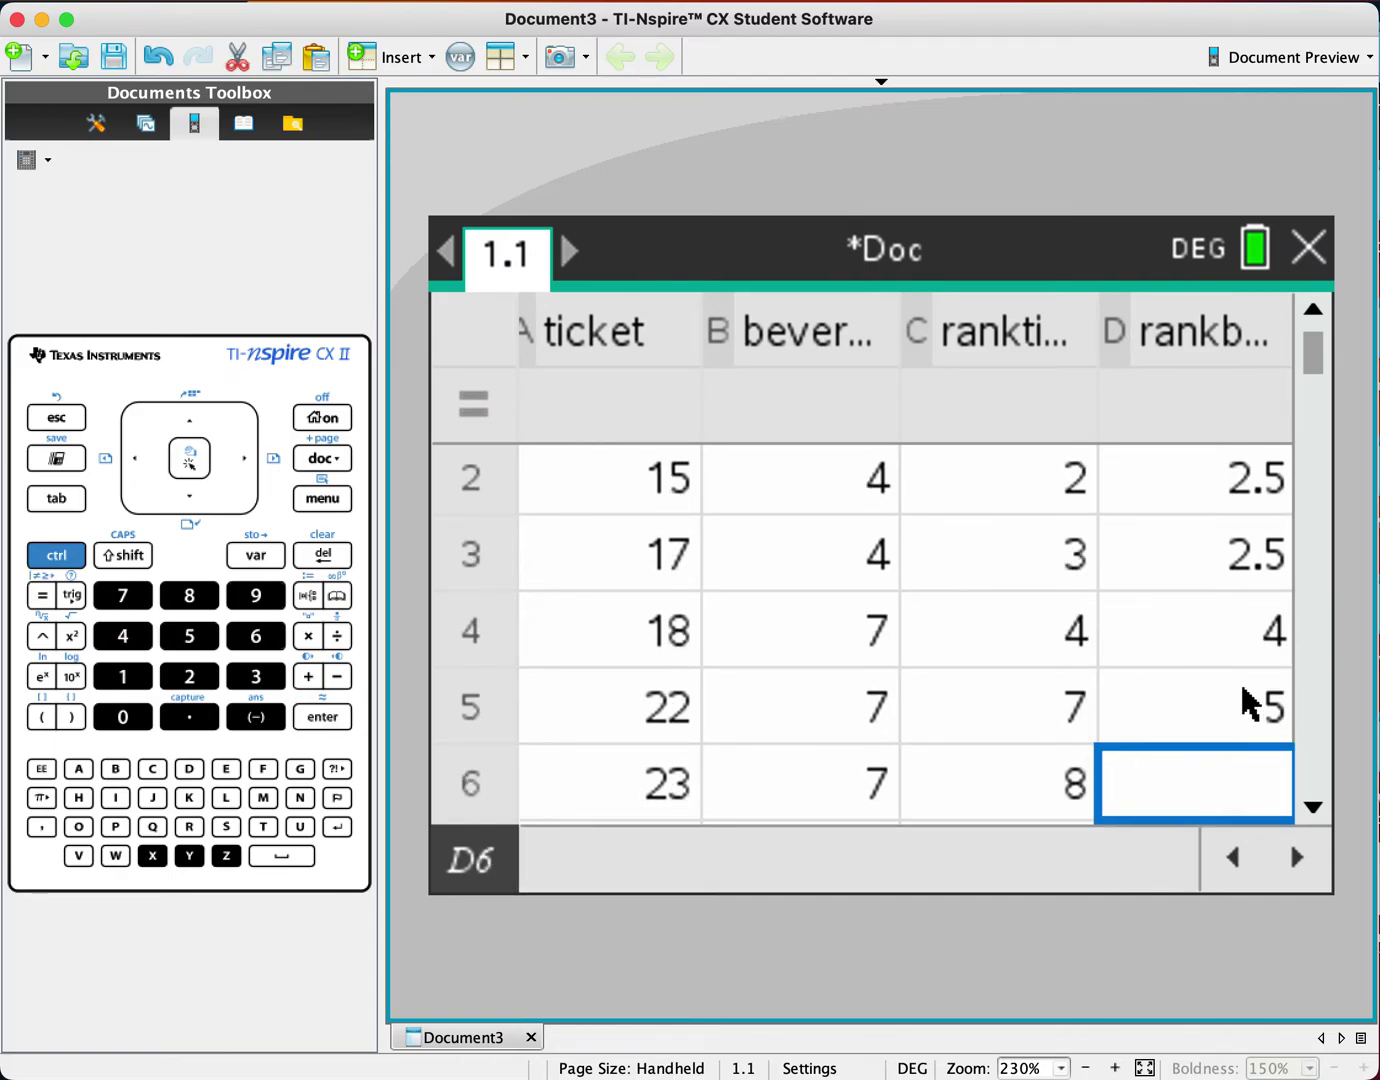
pyautogui.write('6')
pyautogui.press('Return')
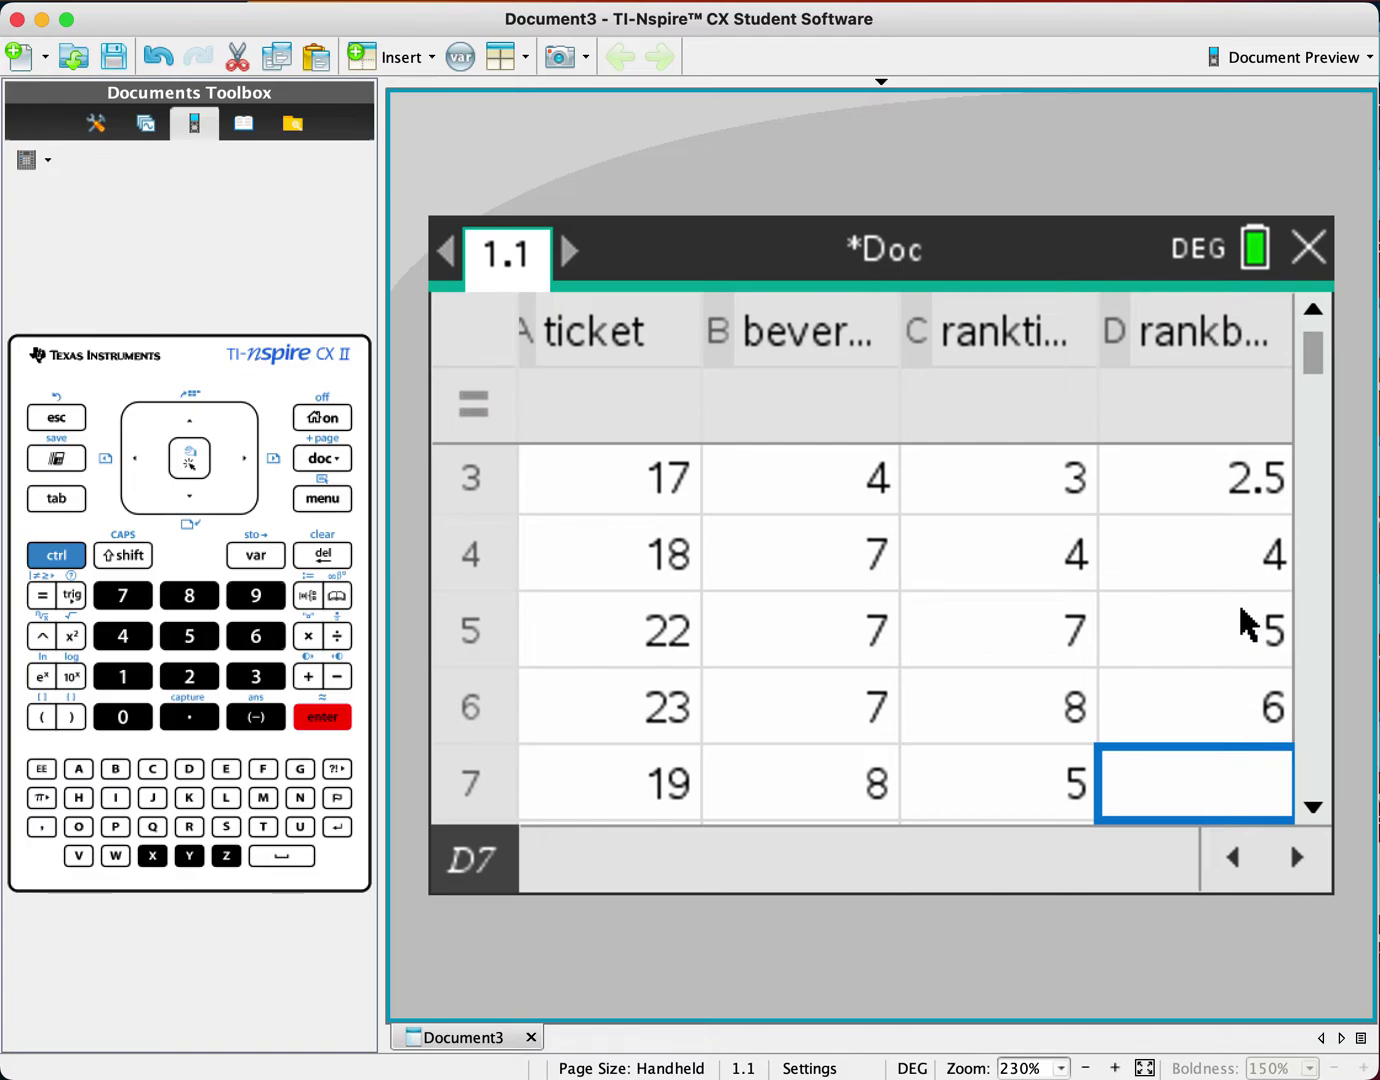
pyautogui.click(1233, 572)
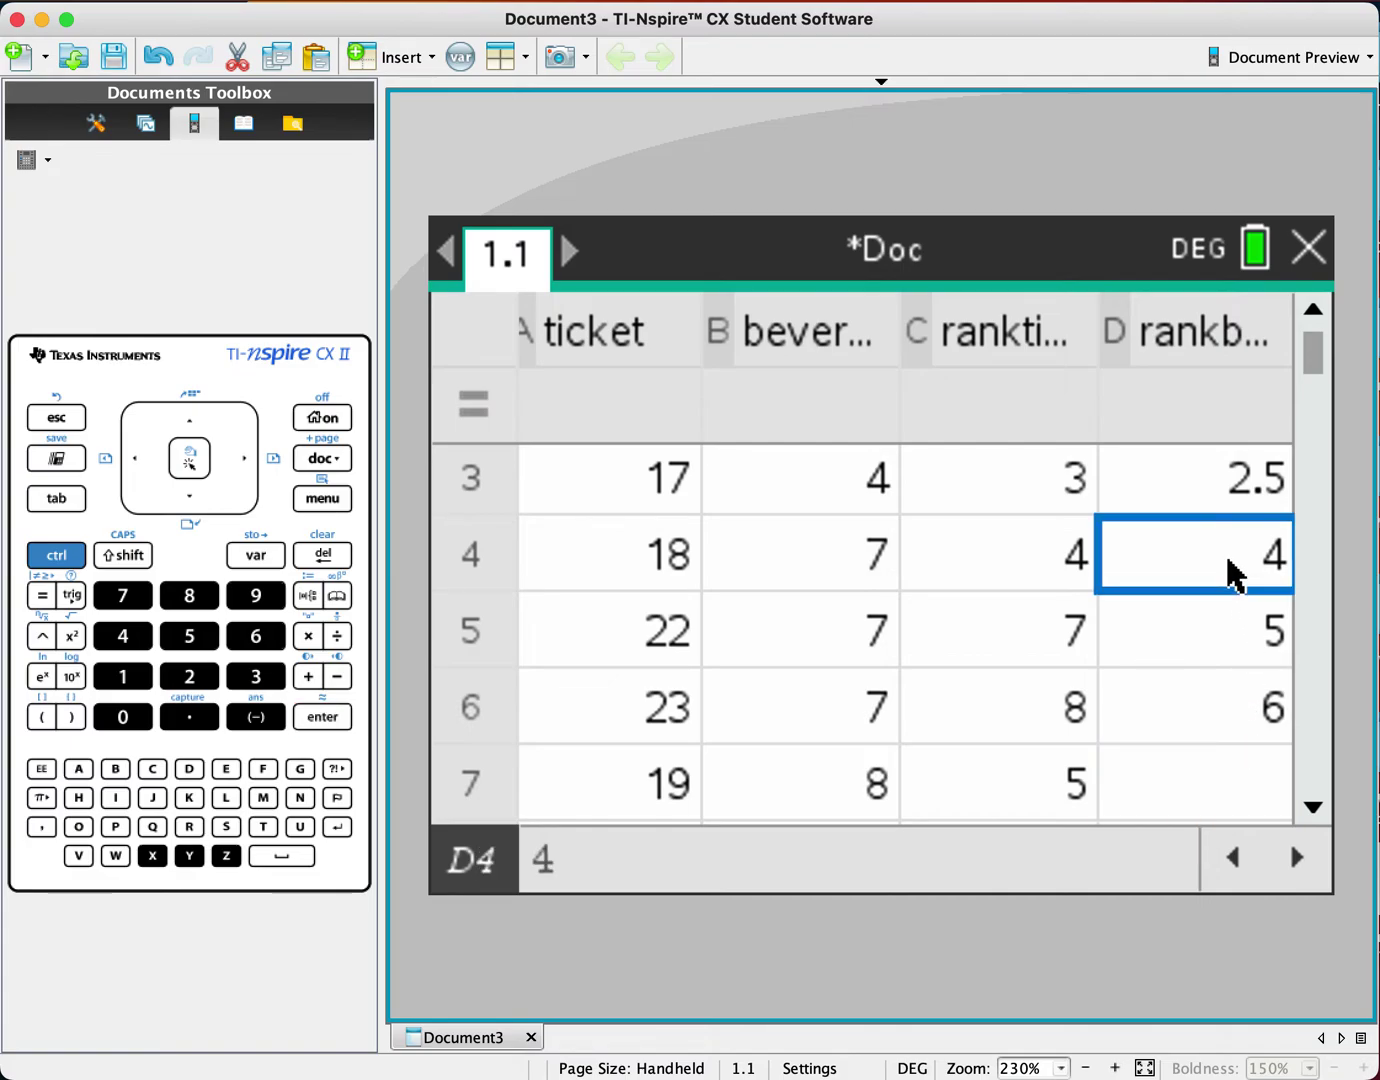
pyautogui.write('5')
pyautogui.press('Down')
pyautogui.press('Down')
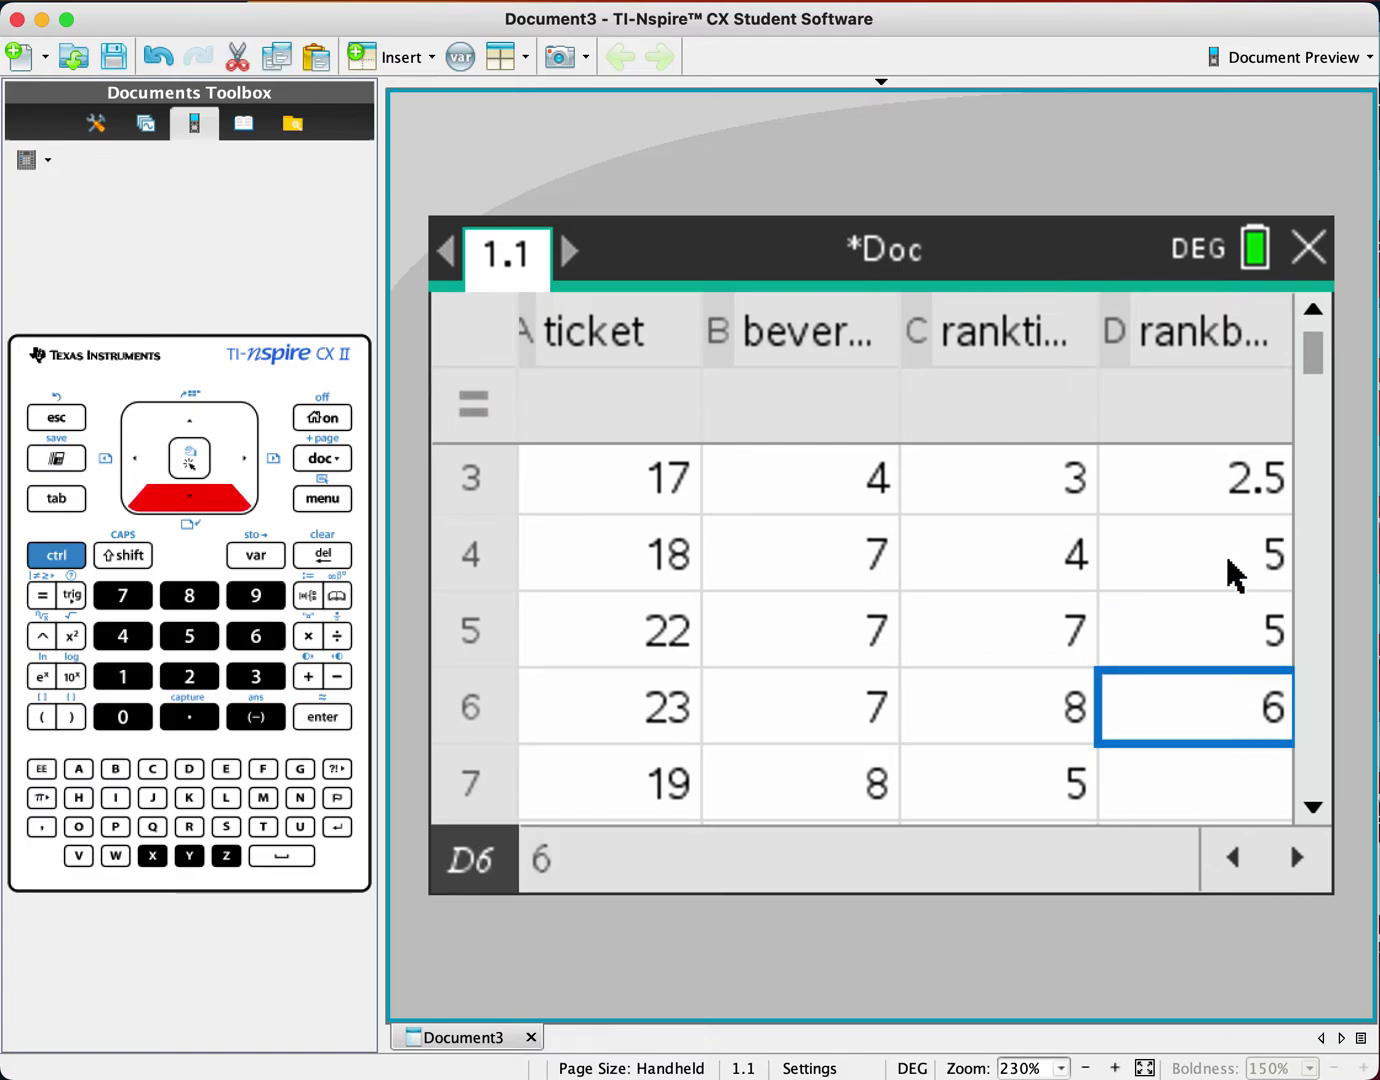
pyautogui.write('5')
pyautogui.press('Down')
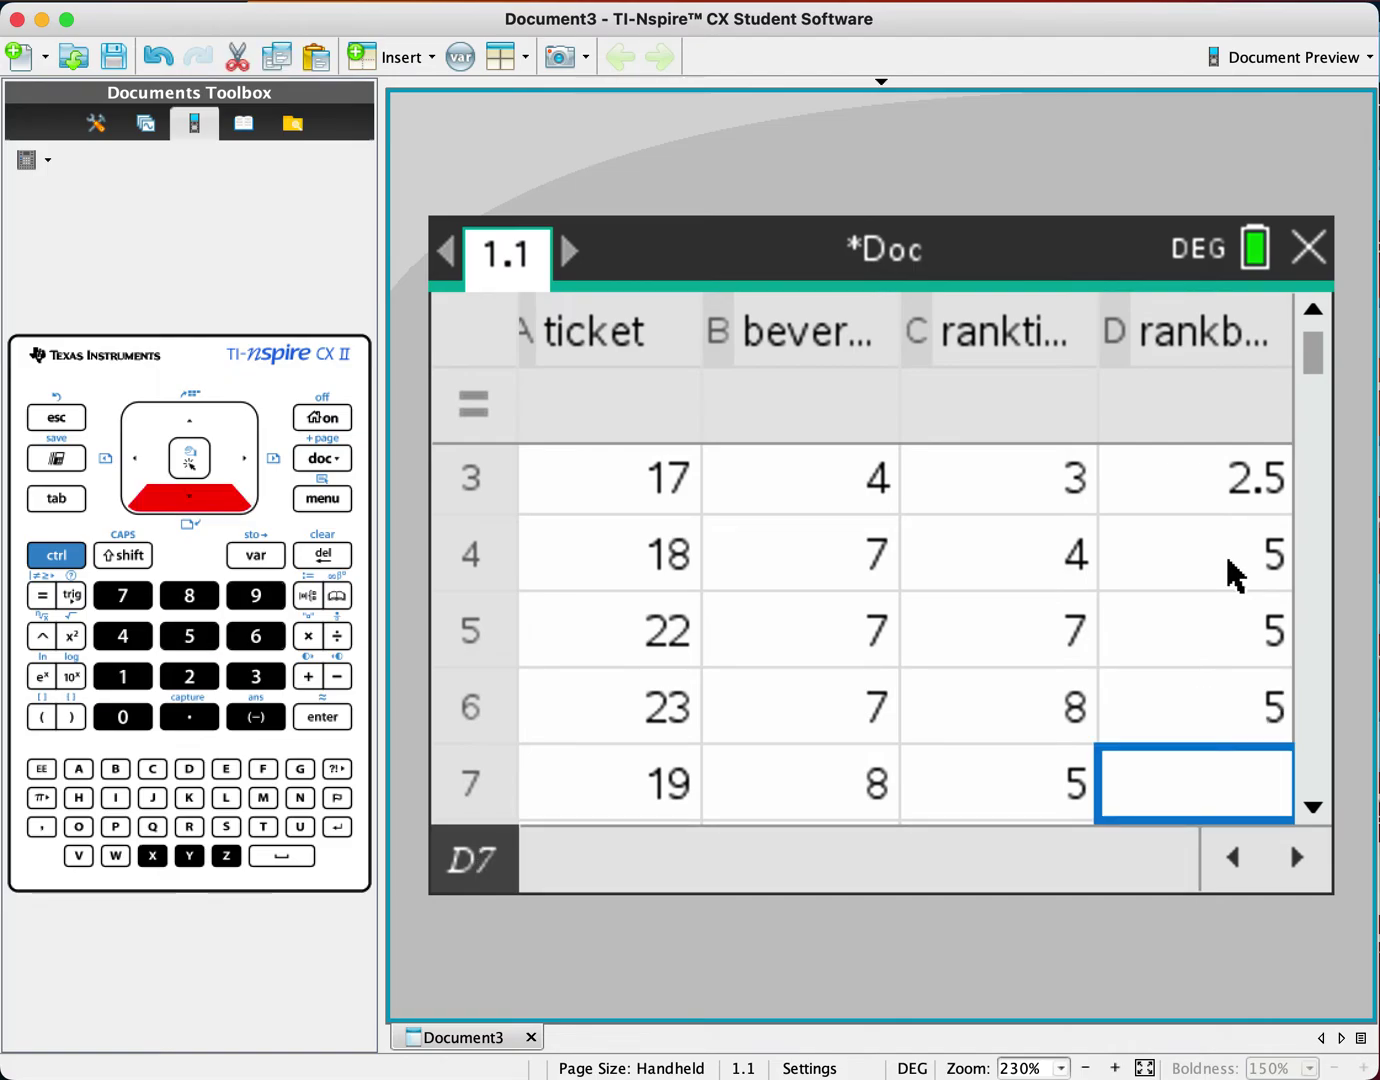
# - Fill D7–D9 with the averaged tied rank 8
pyautogui.write('7')
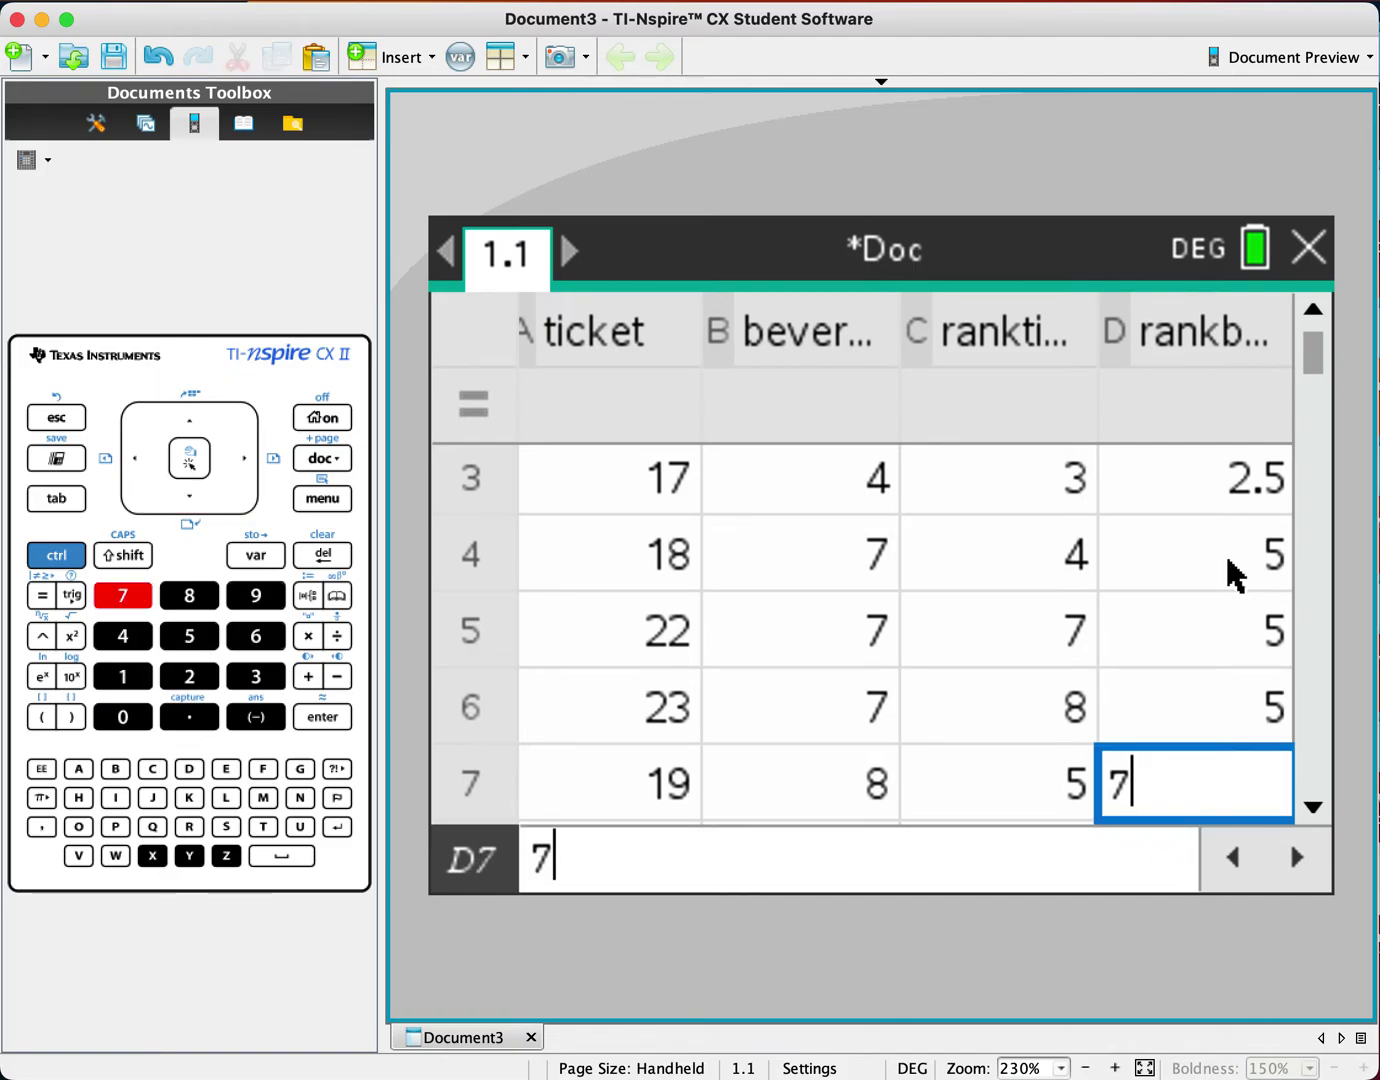
pyautogui.press('Down')
pyautogui.write('8')
pyautogui.press('Down')
pyautogui.write('9')
pyautogui.press('Down')
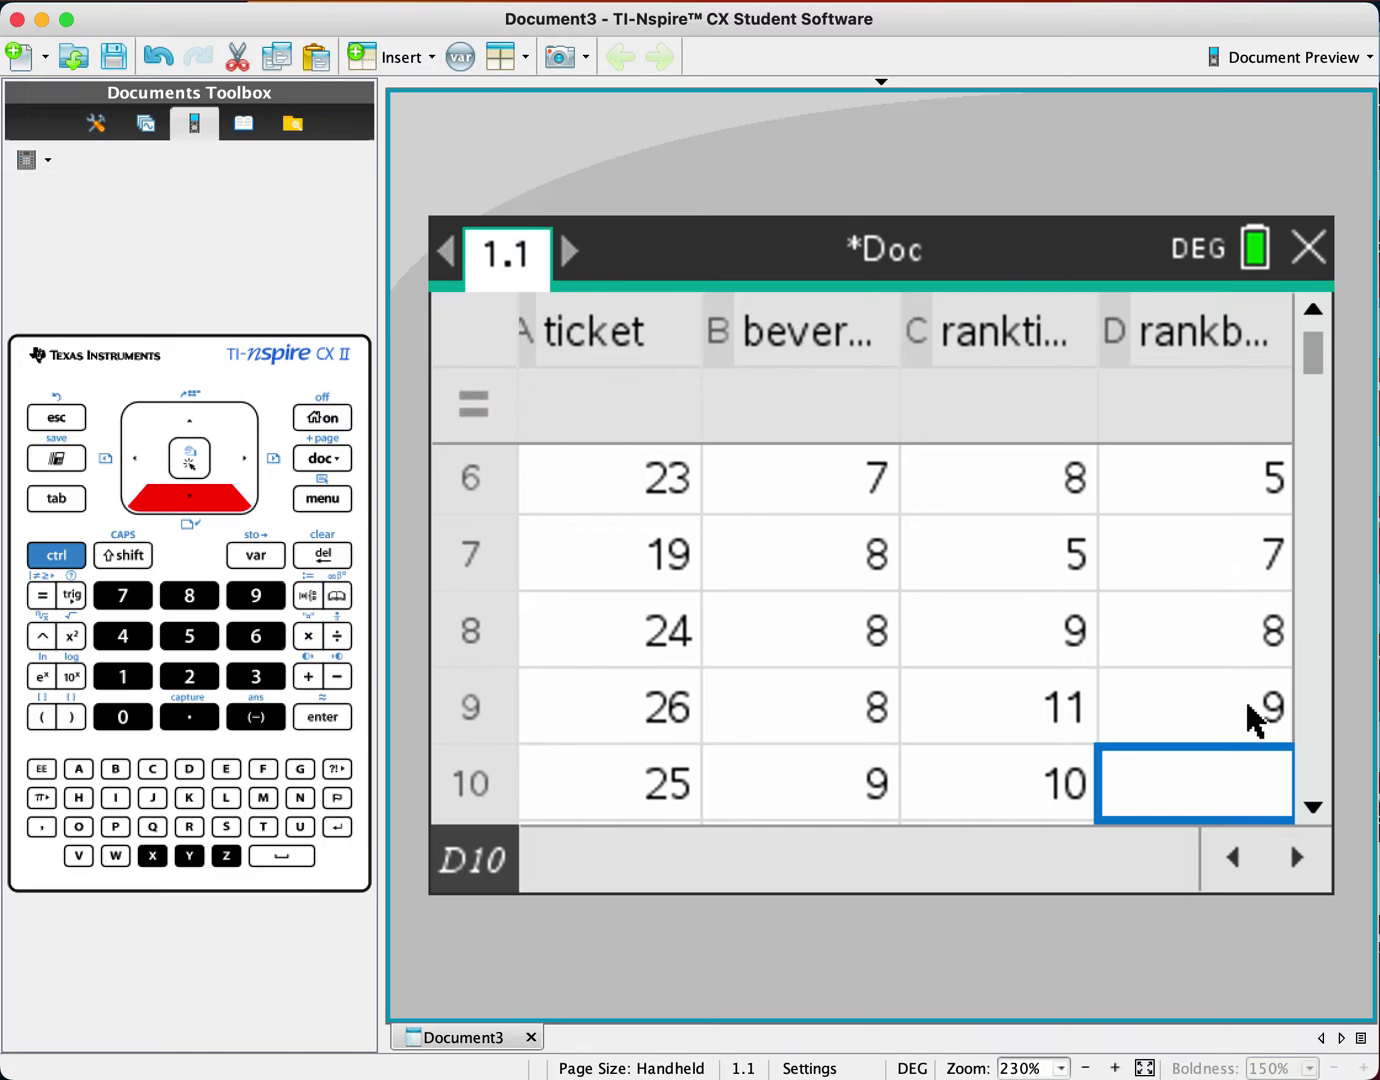
pyautogui.click(1236, 573)
pyautogui.write('8')
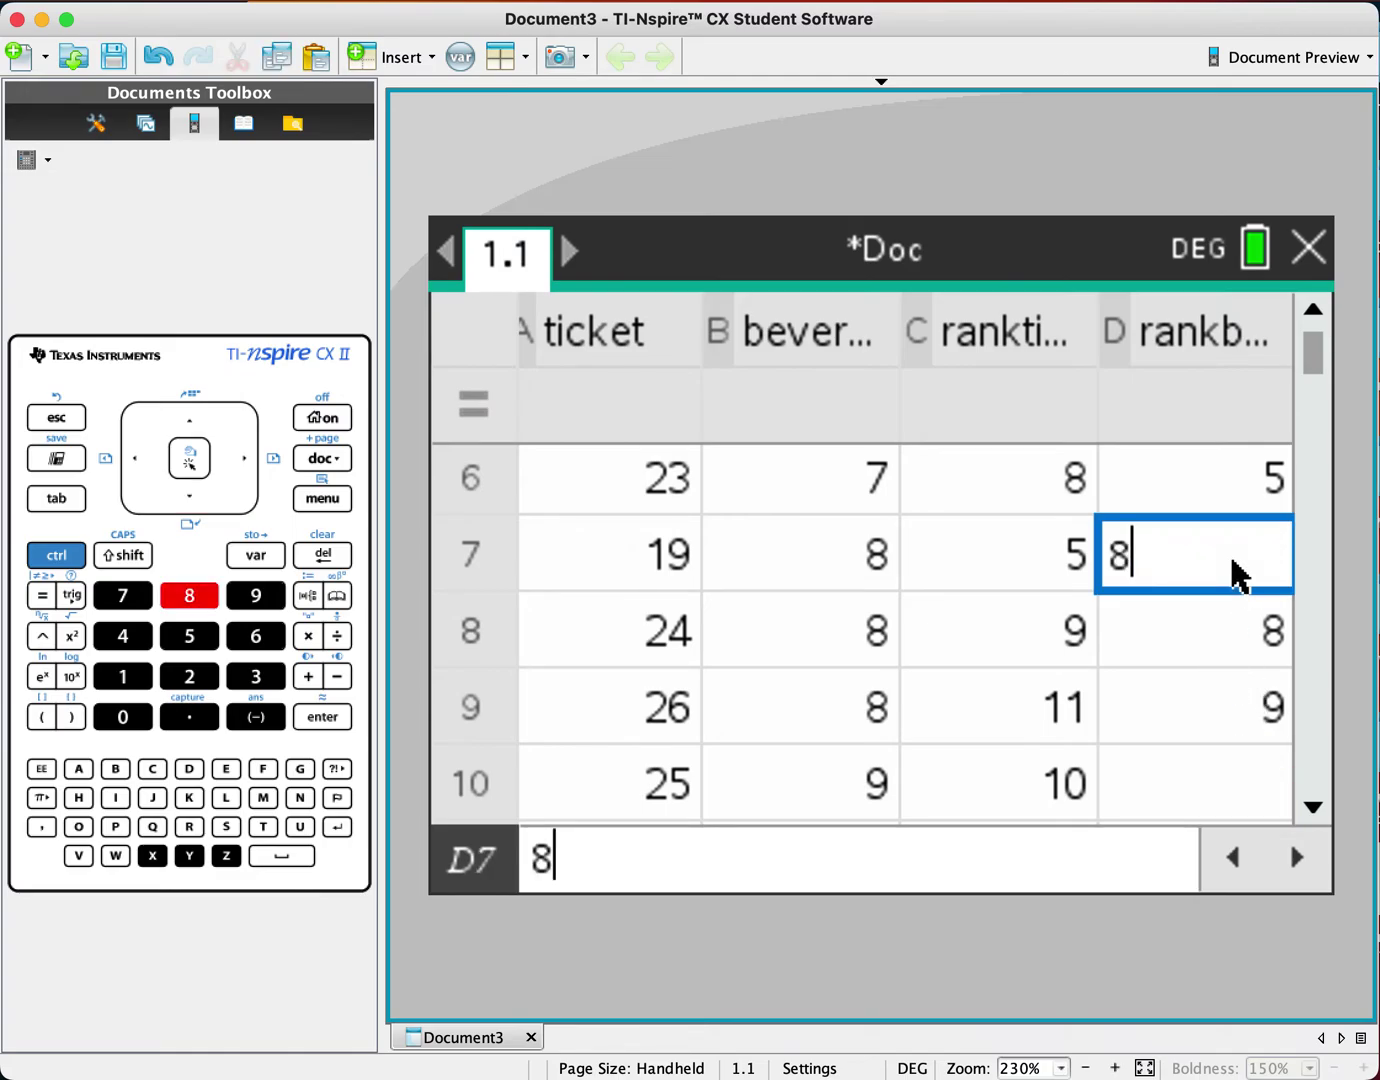
pyautogui.press('Down')
pyautogui.press('Down')
pyautogui.write('8')
pyautogui.press('Return')
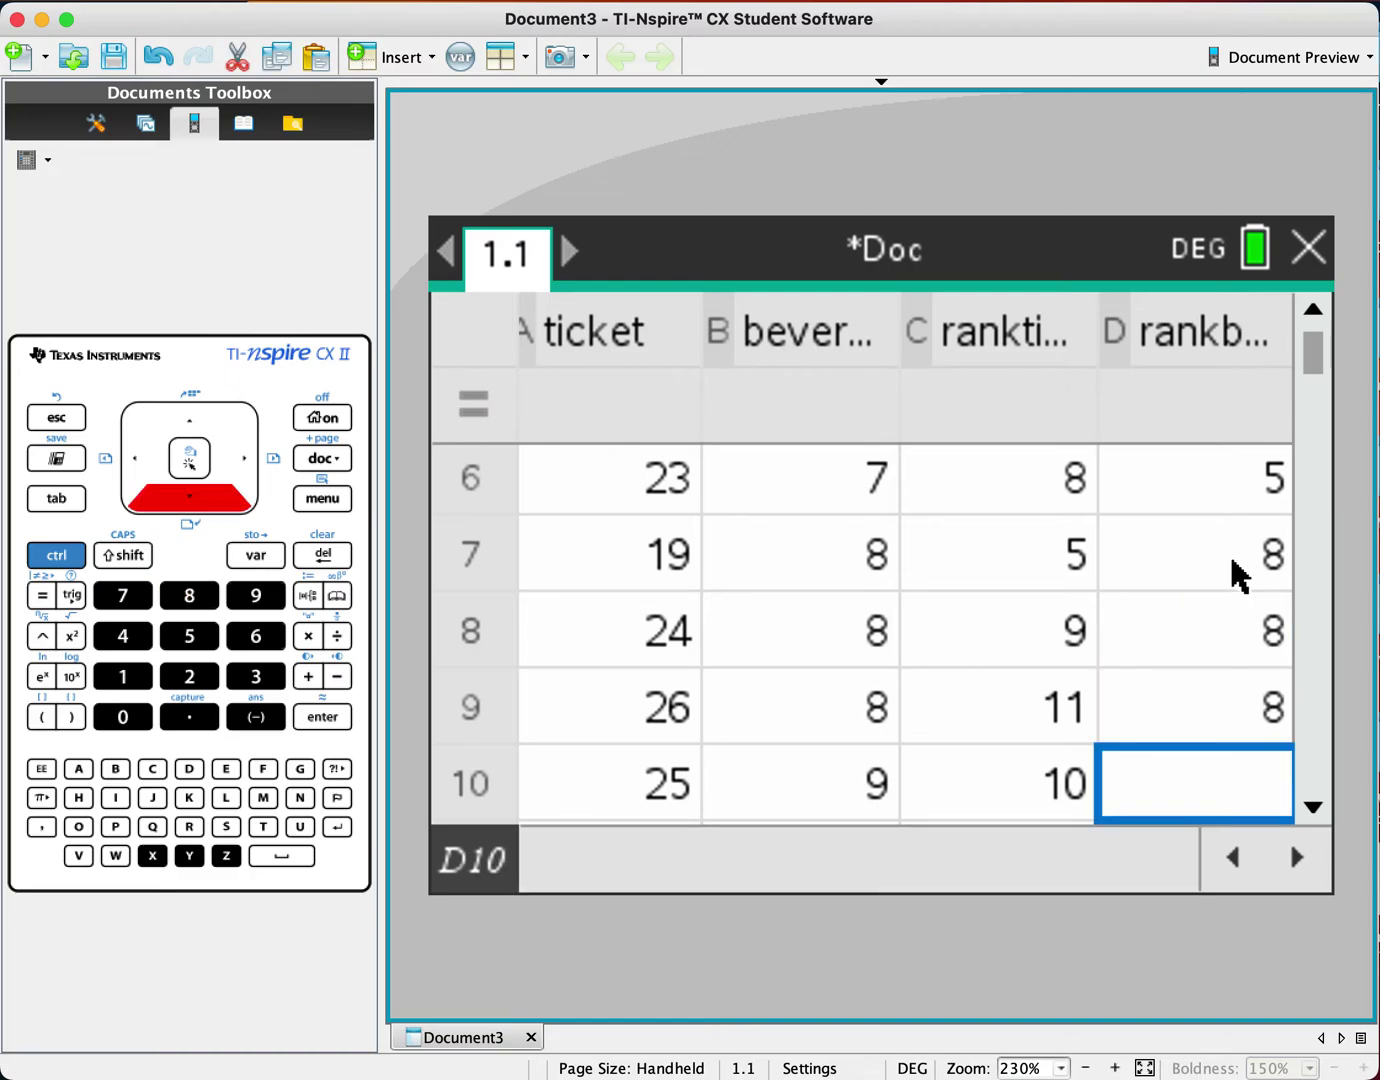
# - Enter the tied ranks 10.5, 10.5 in D10–D11 and rank 12 in D12
pyautogui.write('10')
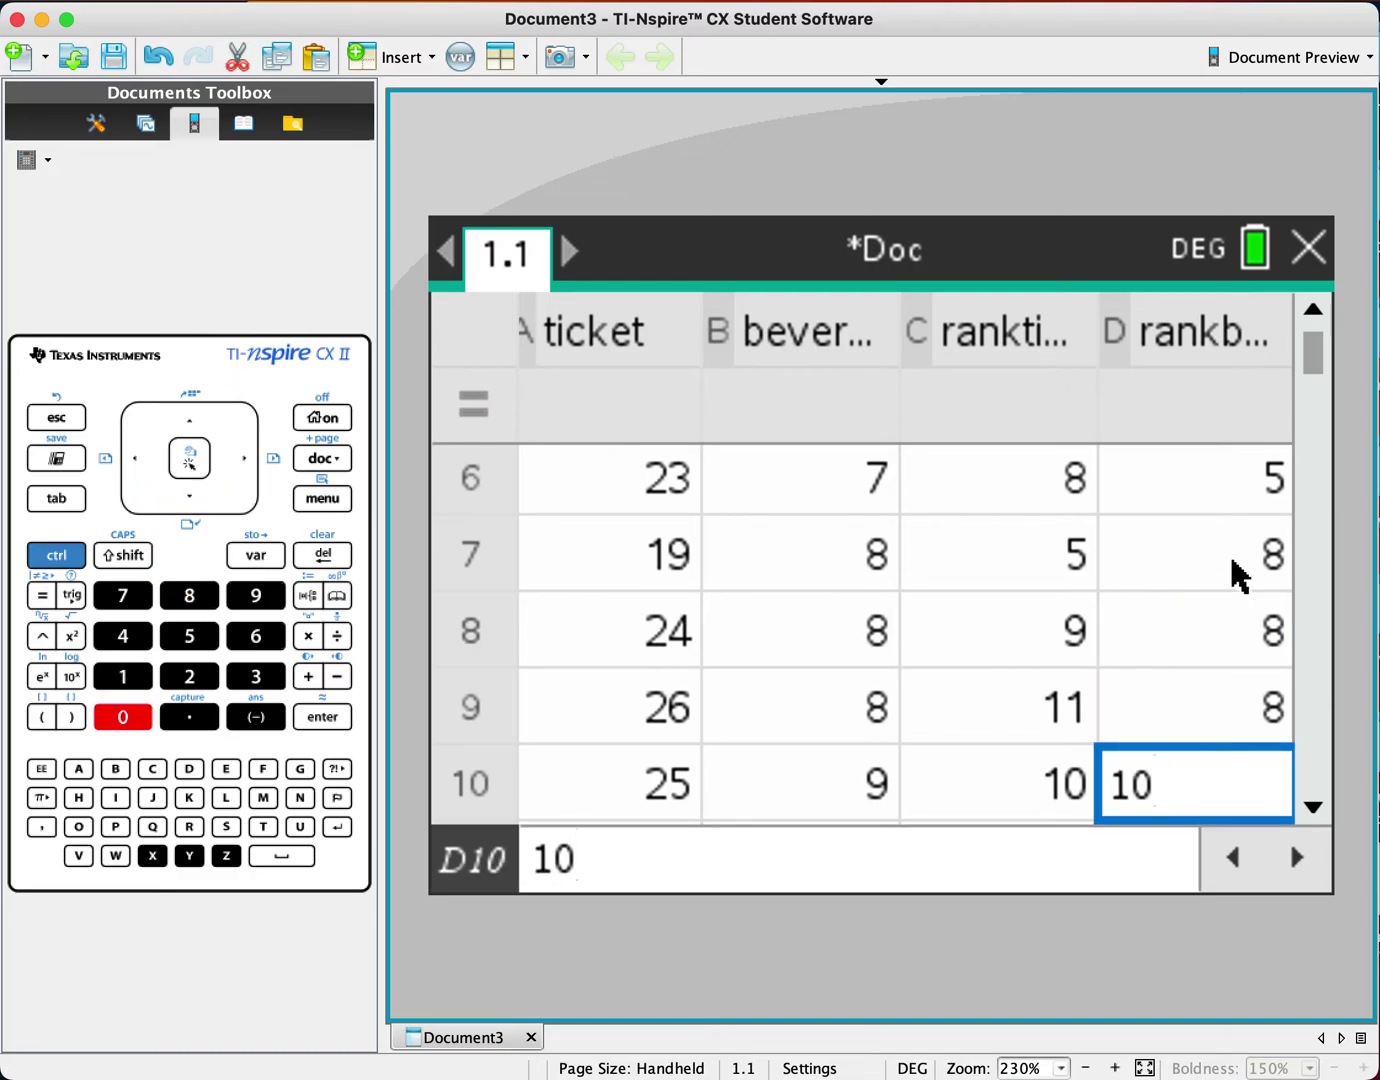
pyautogui.press('Return')
pyautogui.write('11')
pyautogui.press('Return')
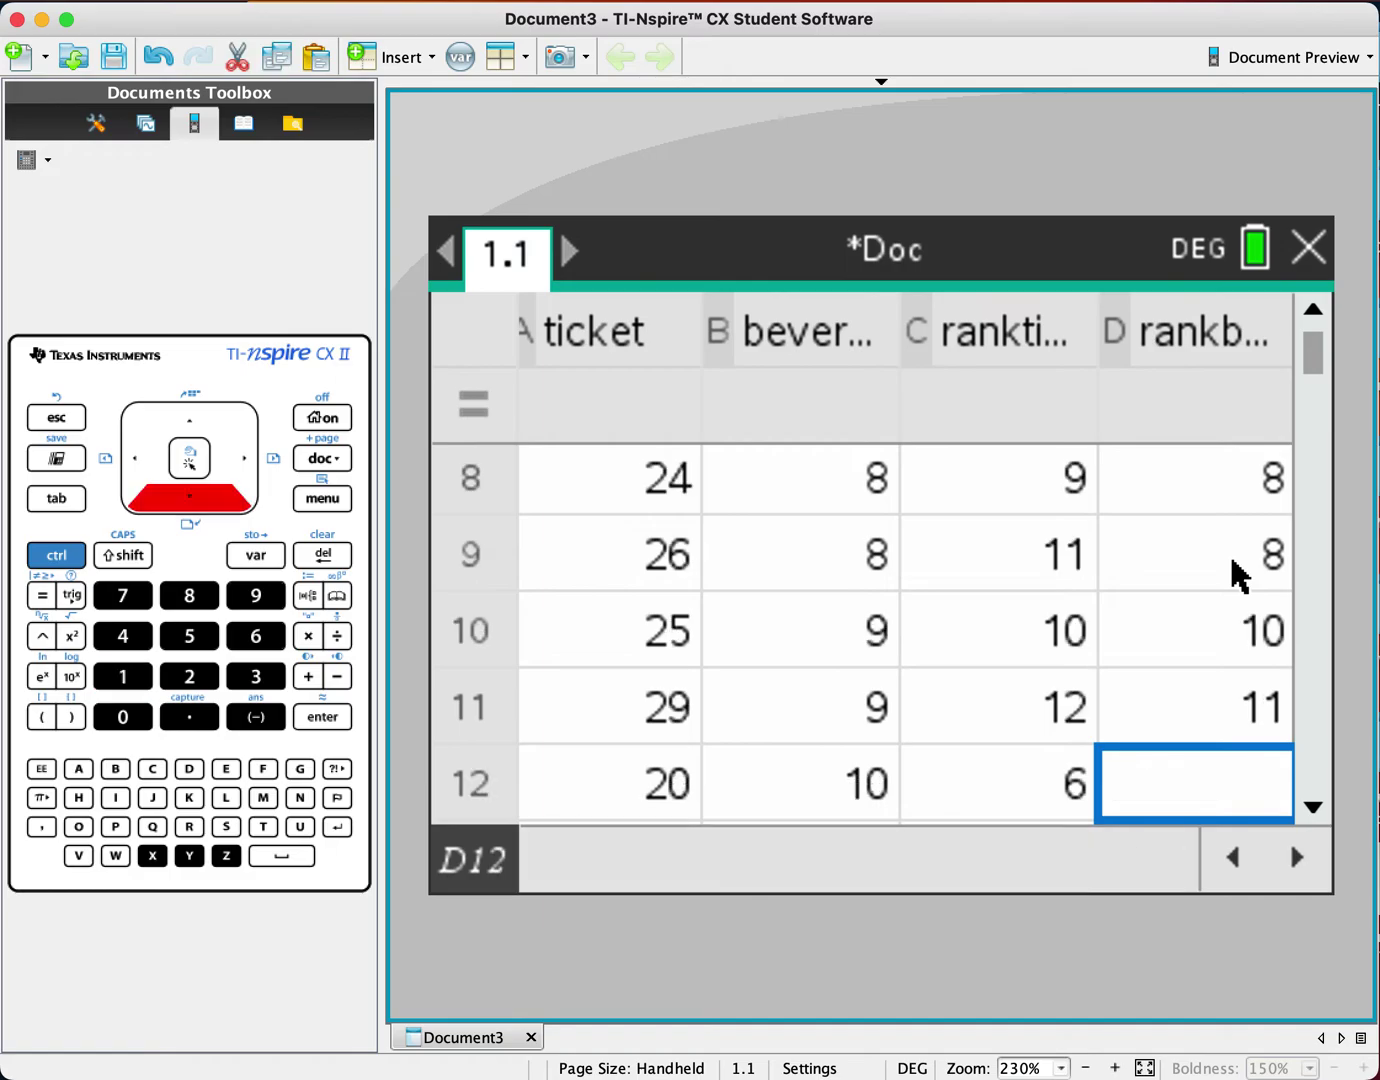
pyautogui.click(1248, 638)
pyautogui.write('10')
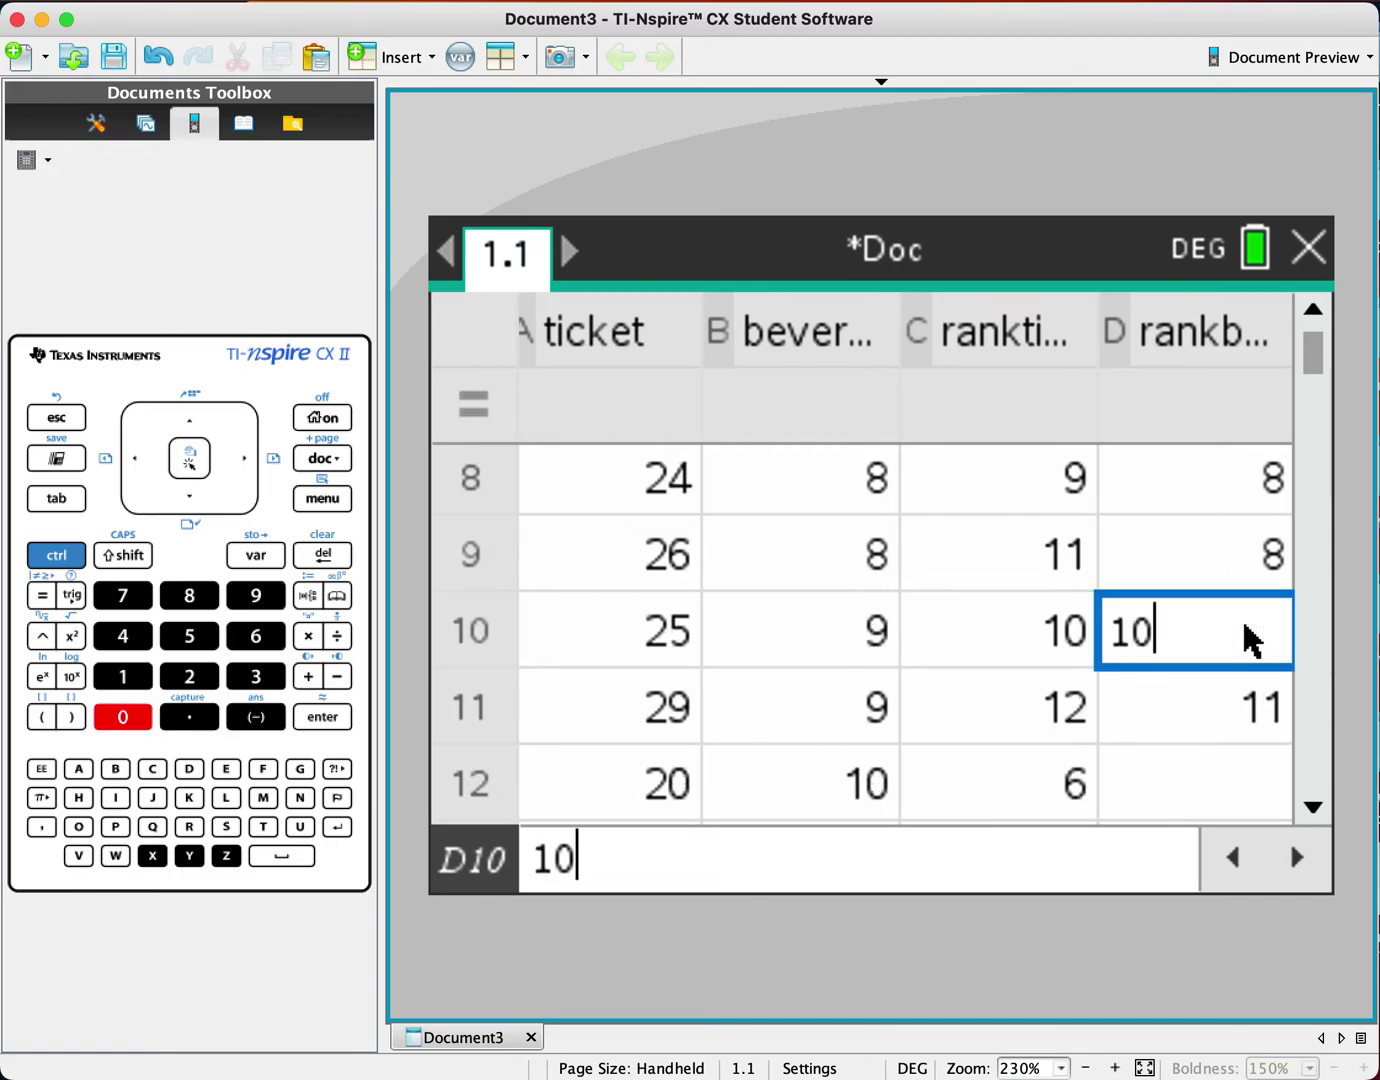
pyautogui.write('.5')
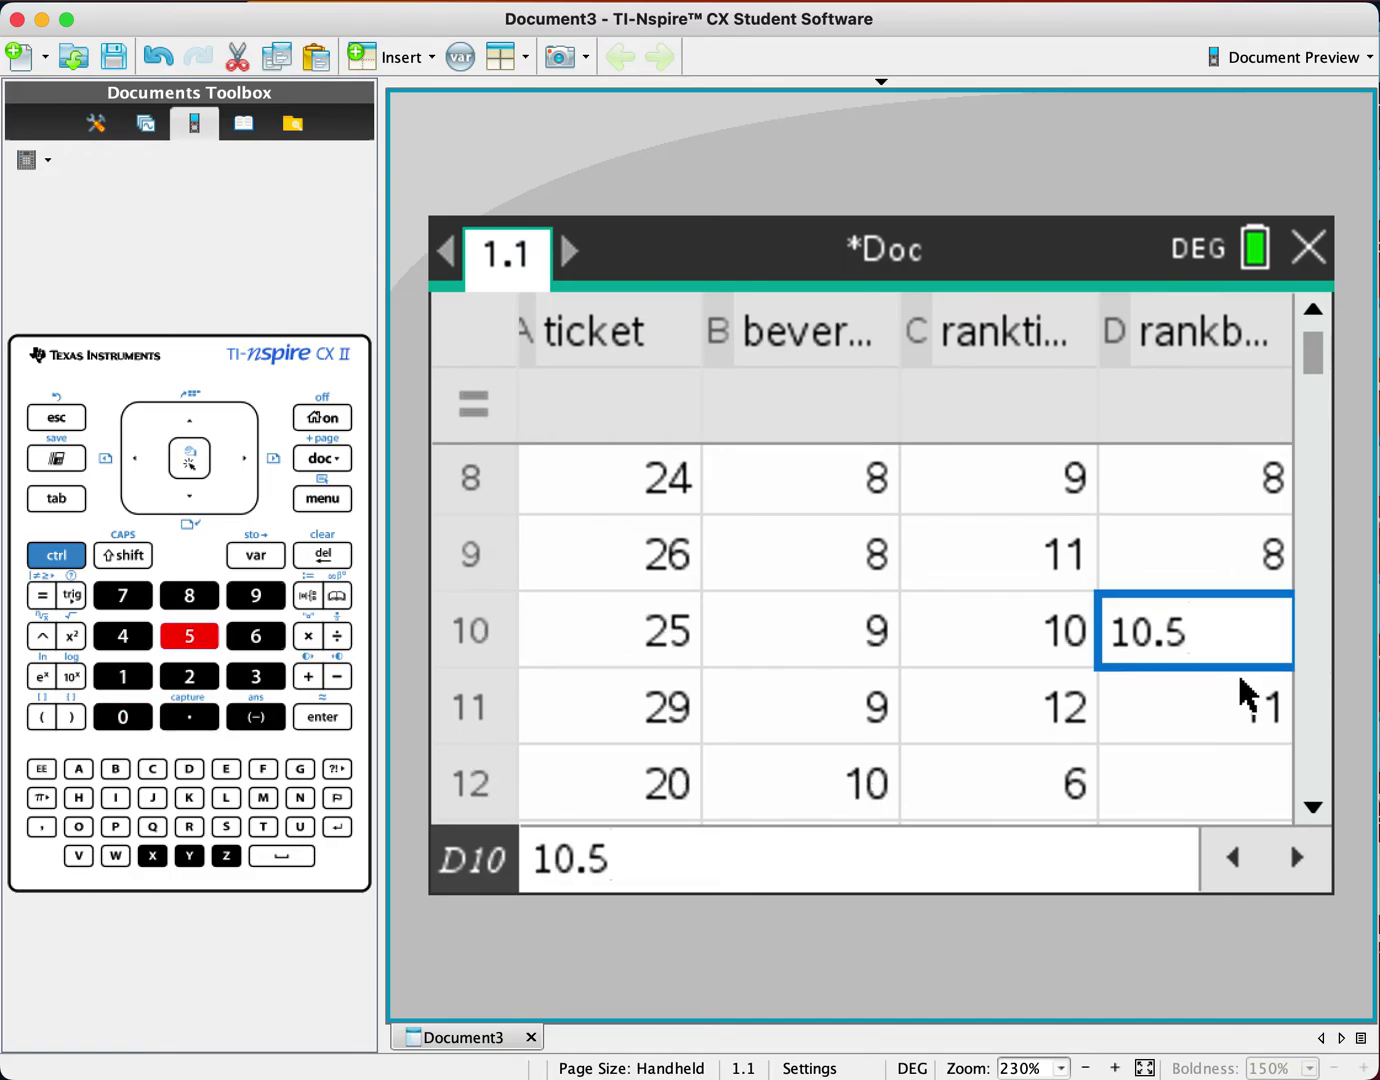
pyautogui.press('Return')
pyautogui.write('10.5')
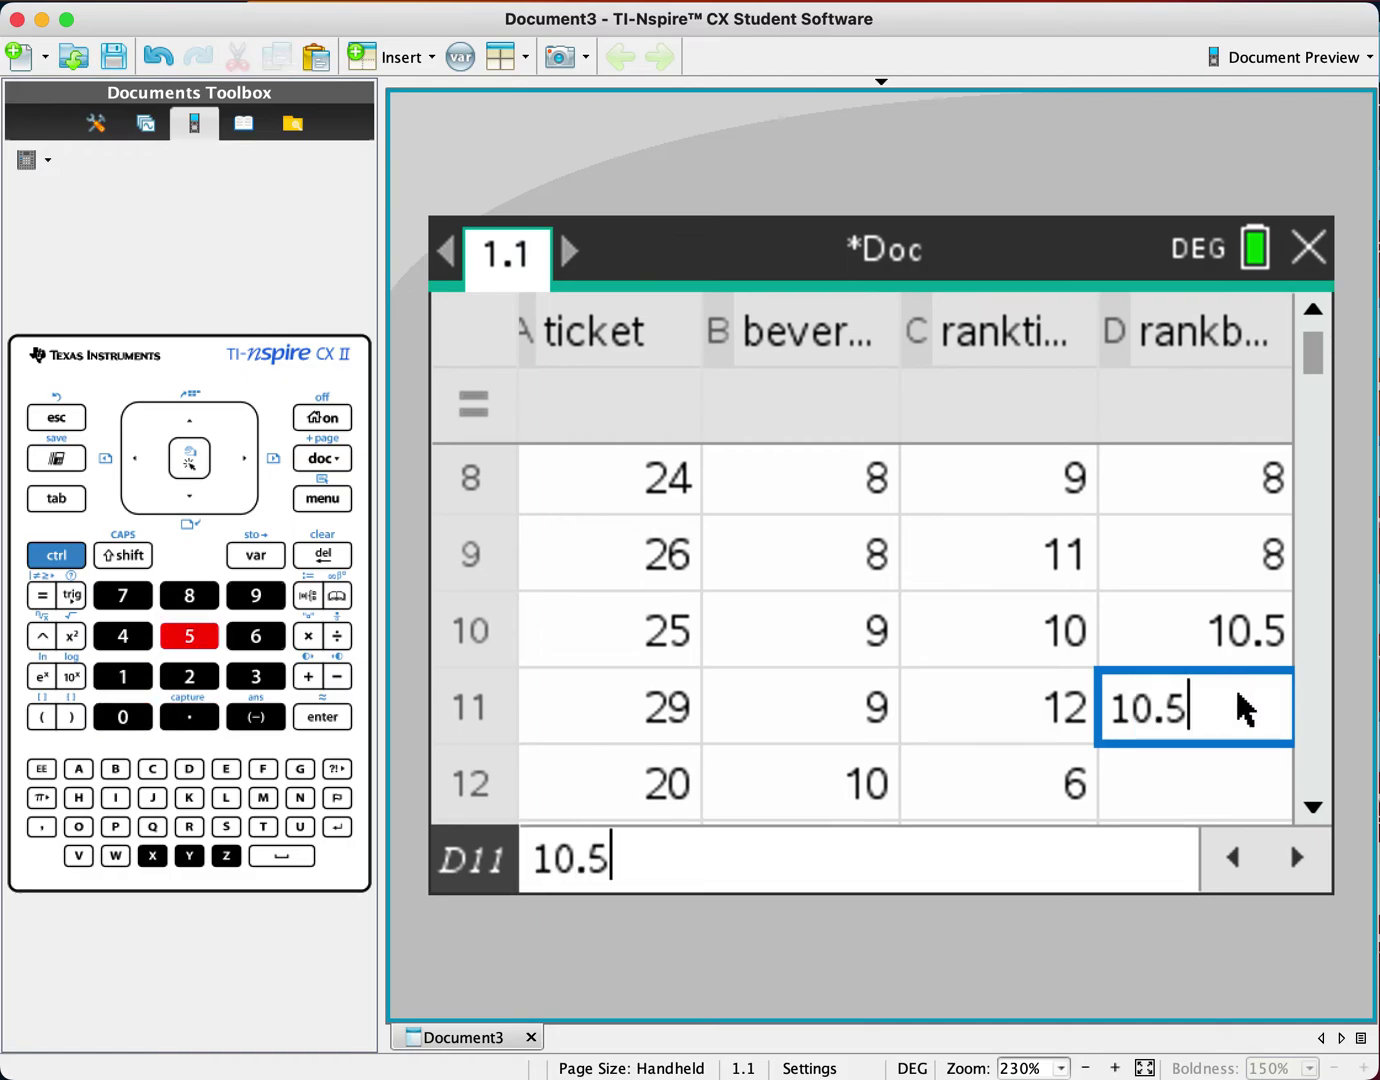
pyautogui.press('Return')
pyautogui.press('Down')
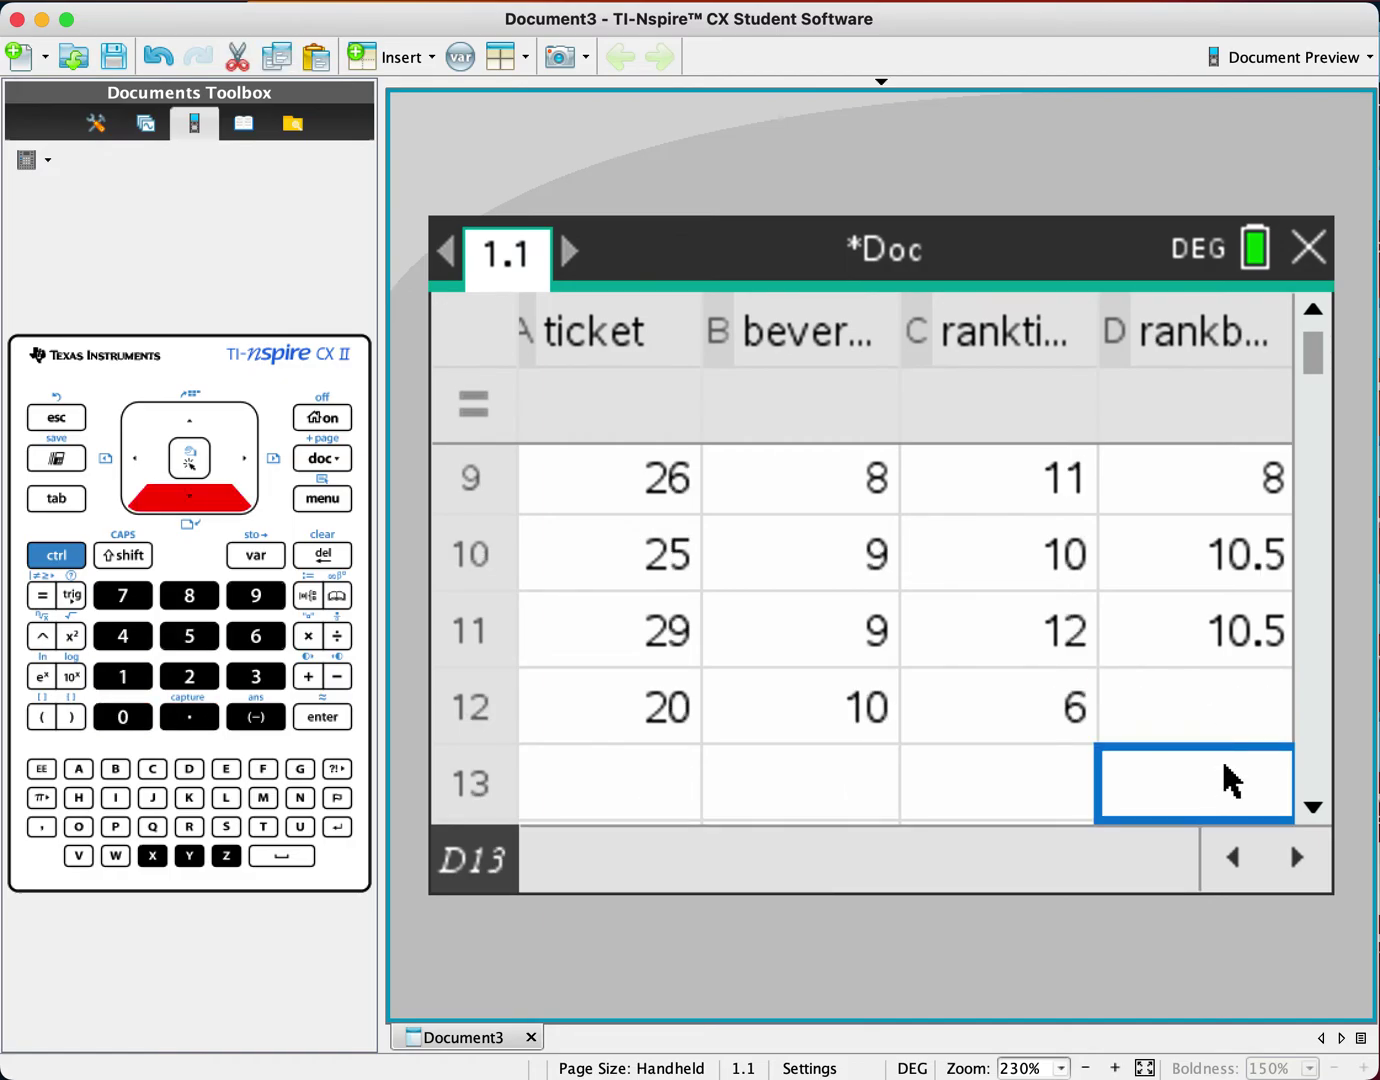
pyautogui.press('Up')
pyautogui.write('12')
pyautogui.press('Down')
# - Move to empty column E and begin a regression setup, then cancel it
pyautogui.click(1015, 648)
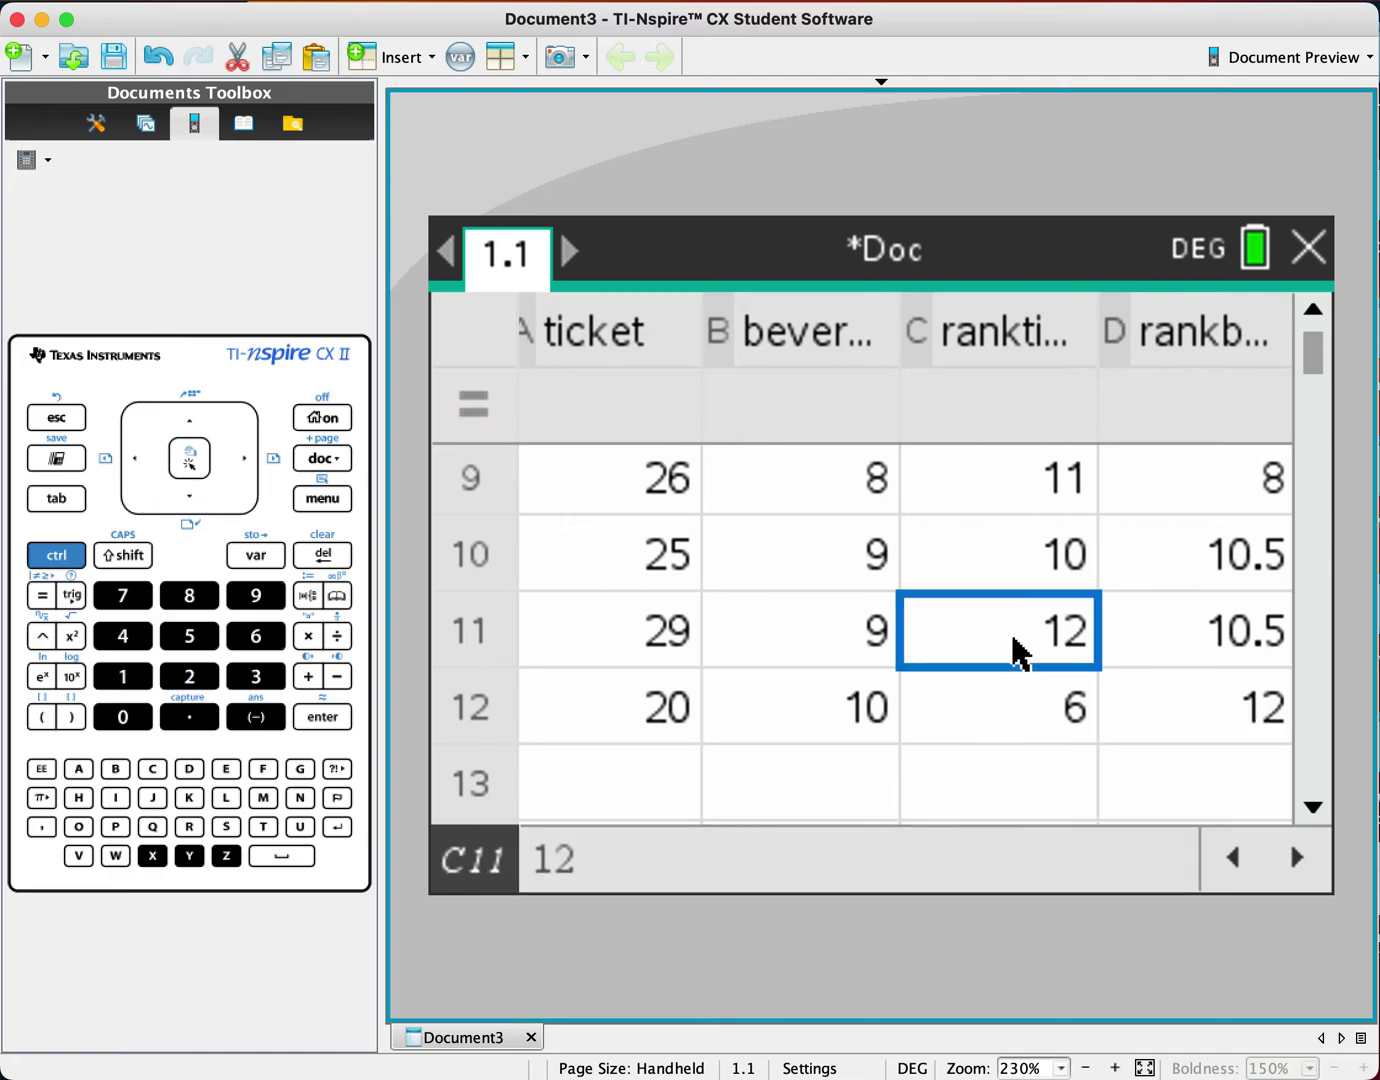
pyautogui.press('Right')
pyautogui.press('Right')
pyautogui.press('Up')
pyautogui.press('Up')
pyautogui.press('Up')
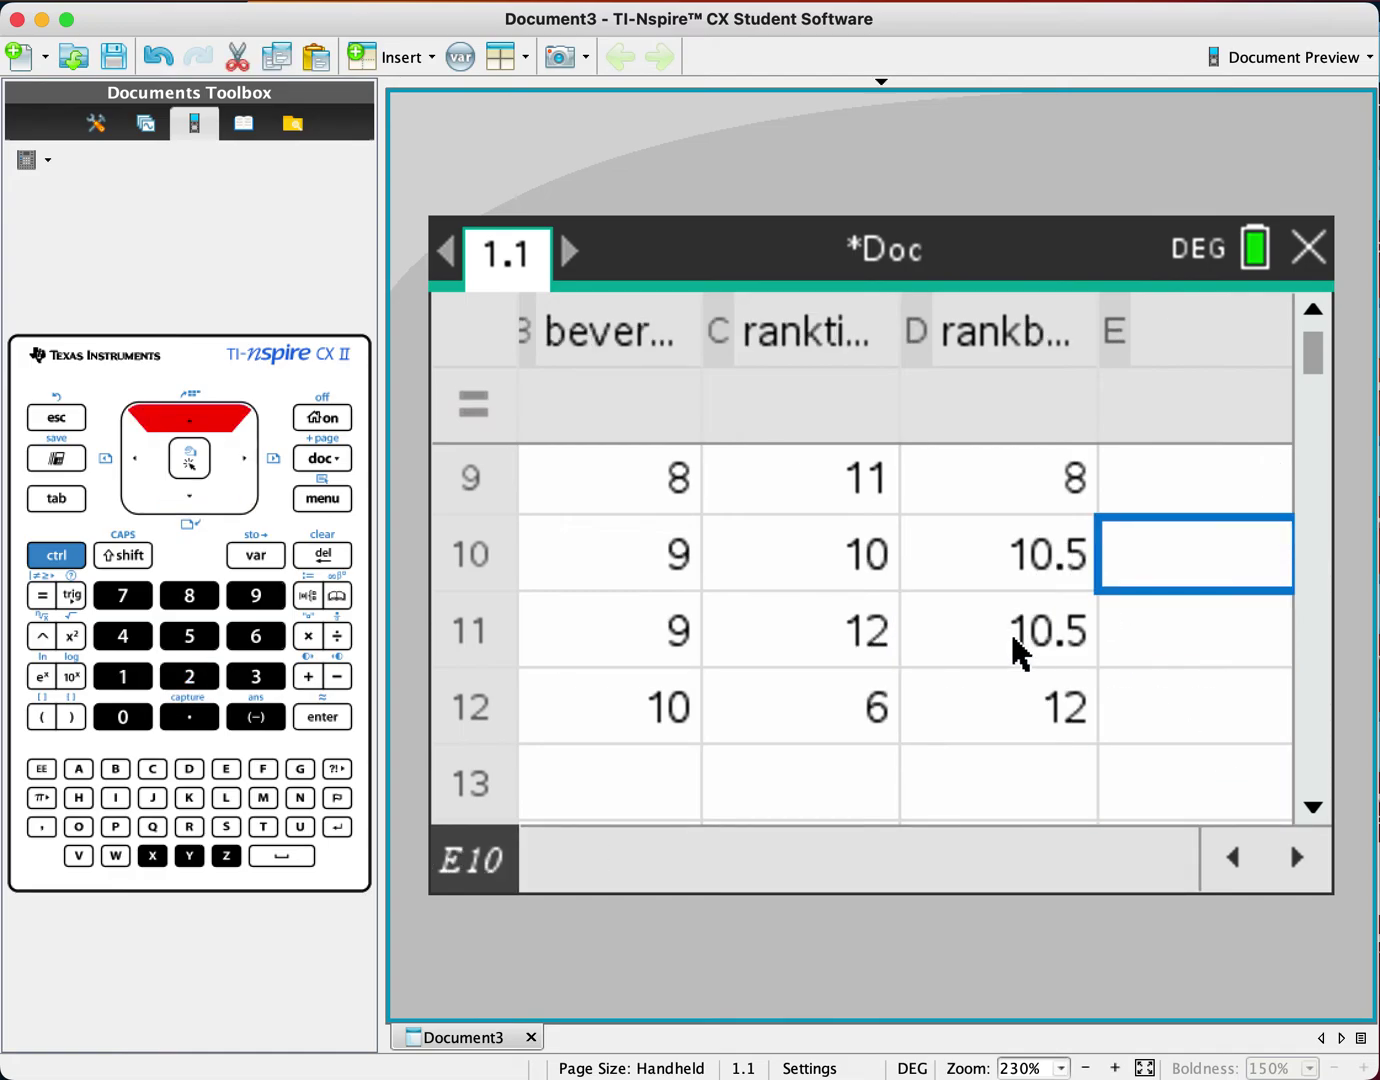
pyautogui.press('Up')
pyautogui.press('Up')
pyautogui.press('Up')
pyautogui.press('Up')
pyautogui.press('Up')
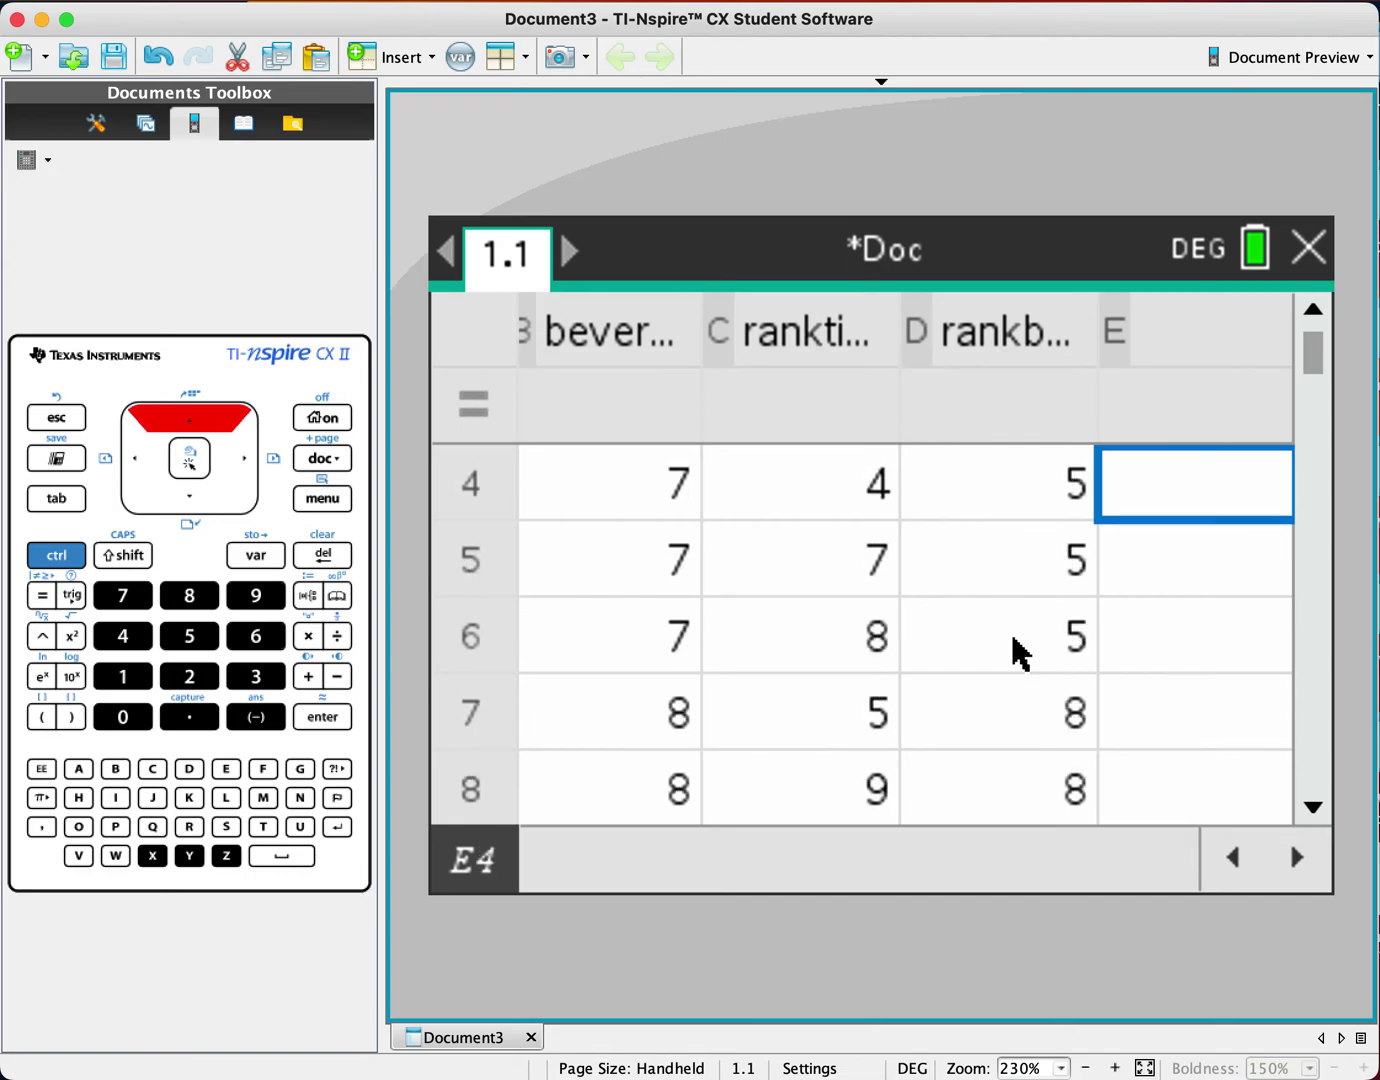
pyautogui.press('Up')
pyautogui.press('Up')
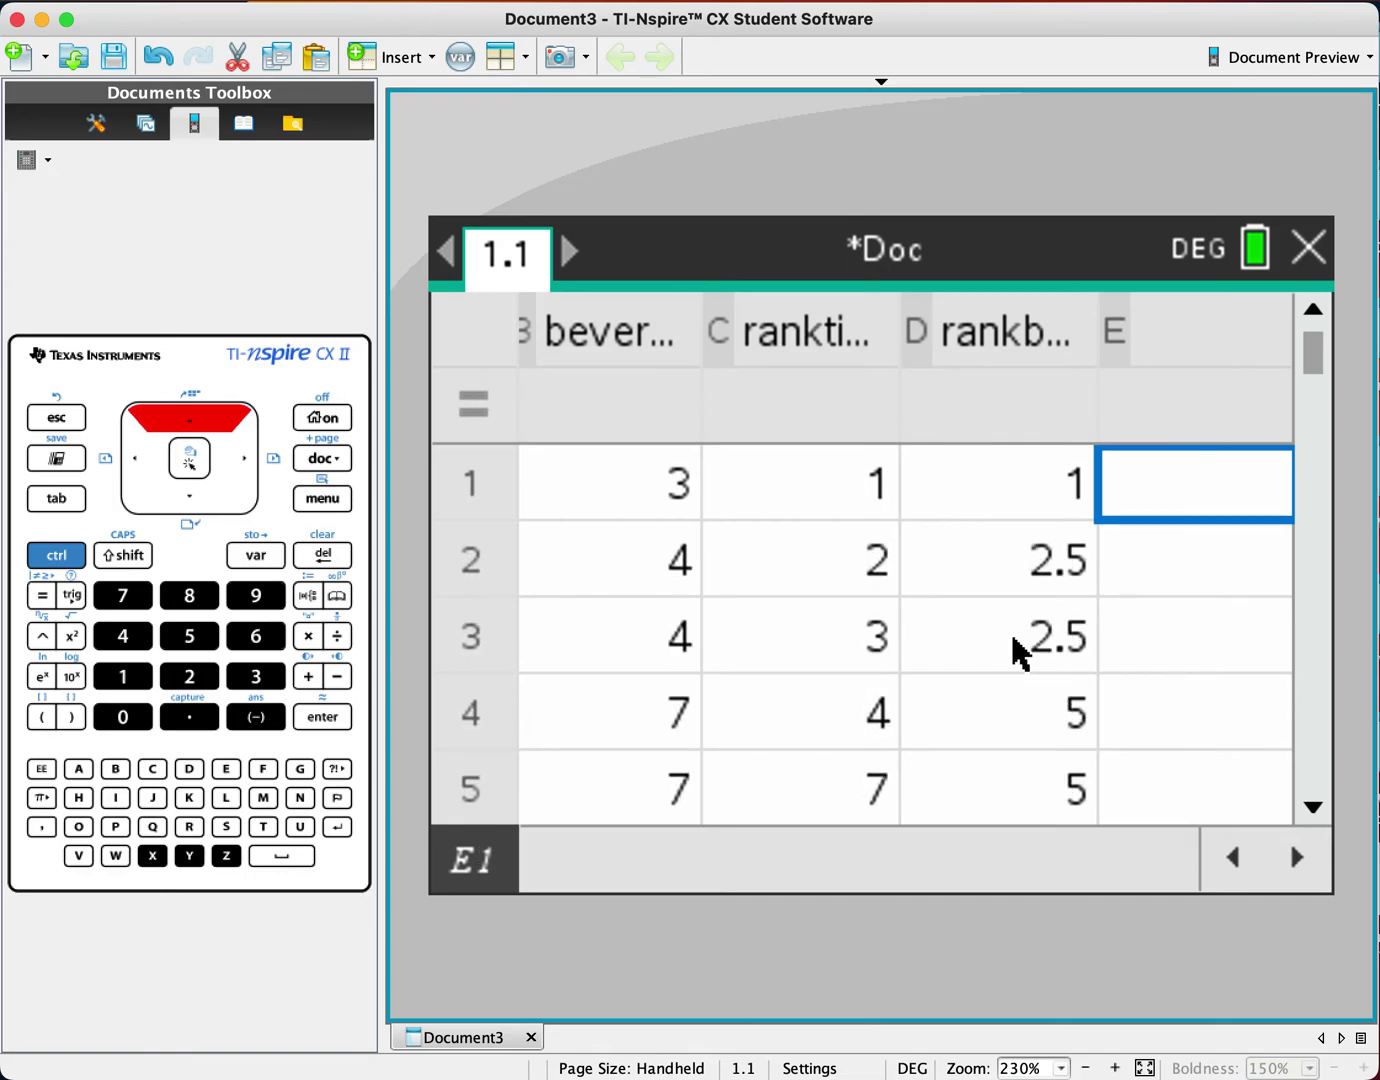
pyautogui.click(316, 503)
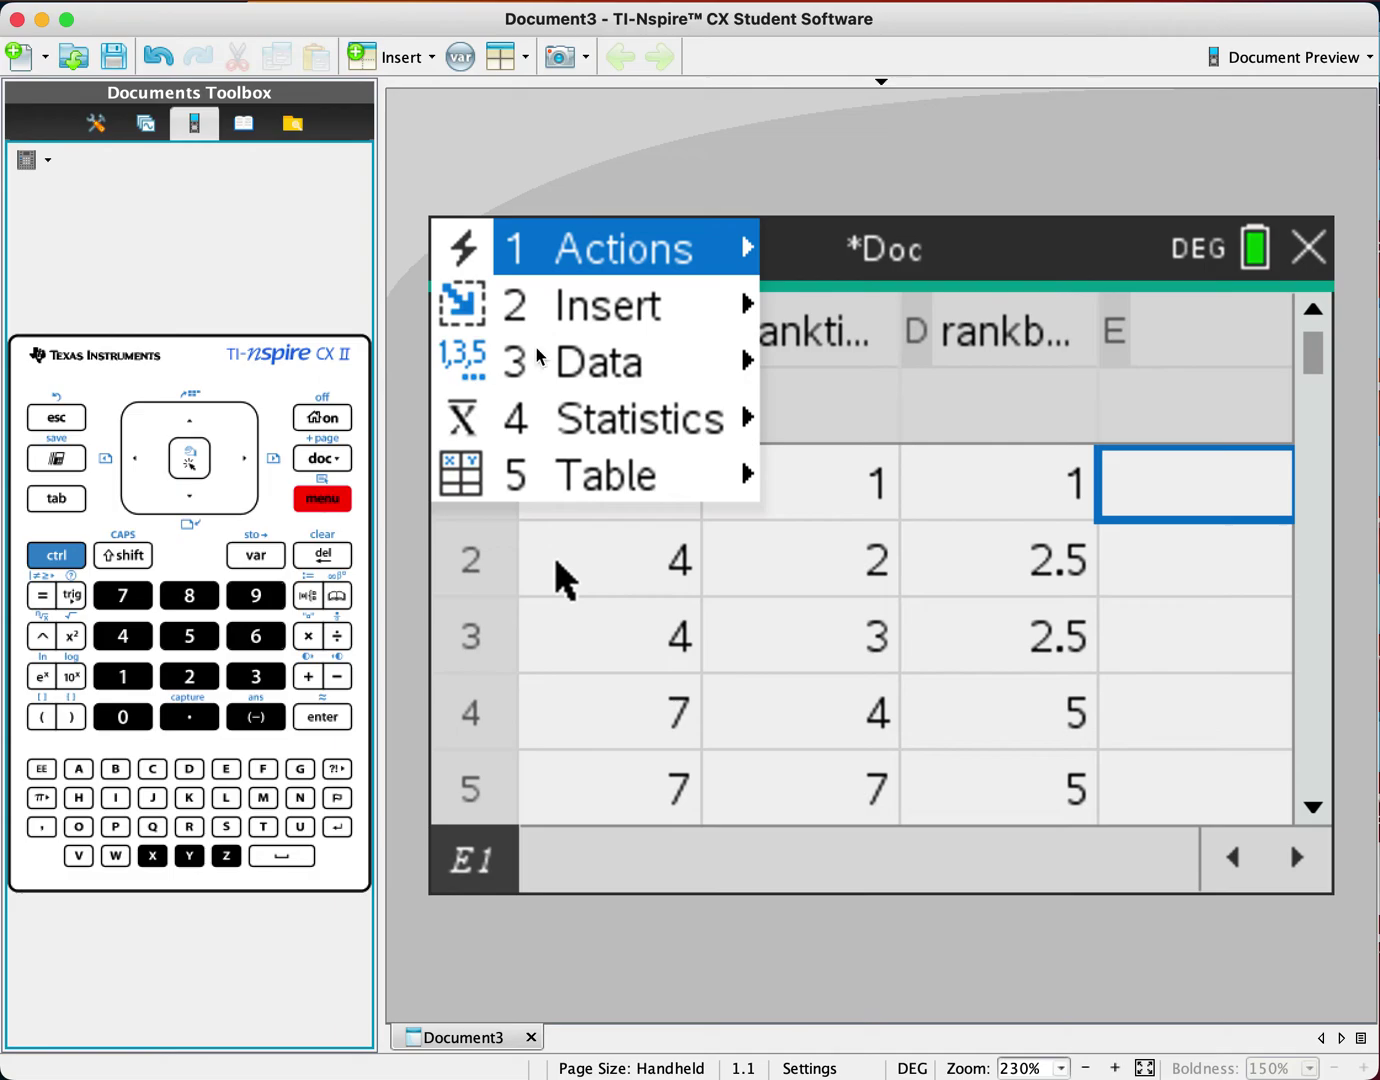
pyautogui.click(616, 430)
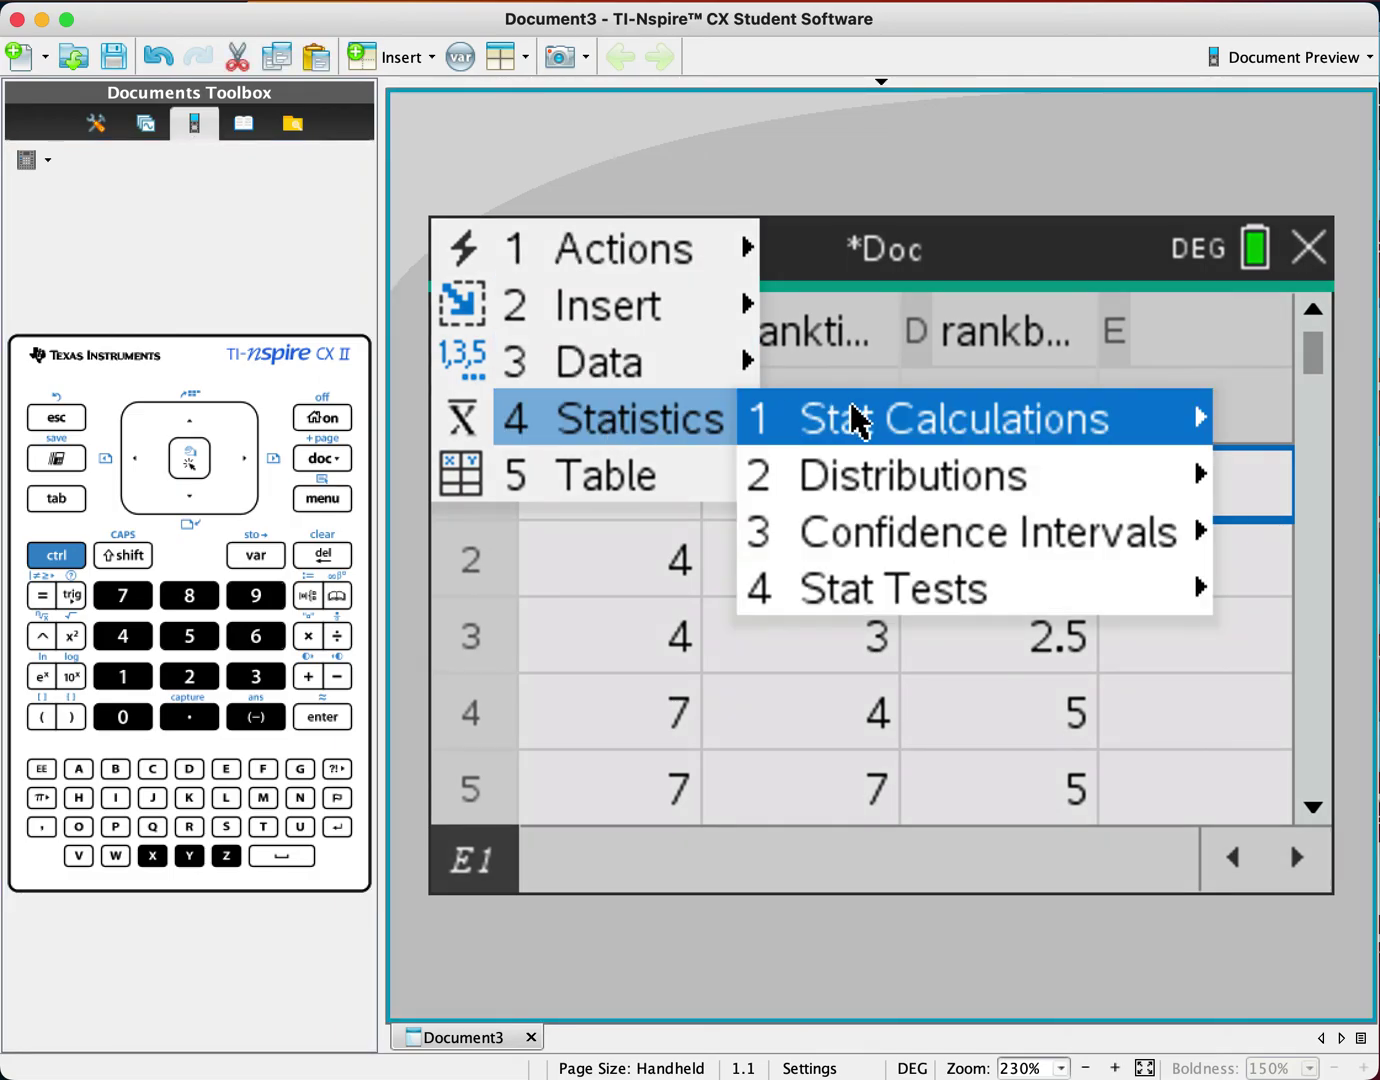
pyautogui.press('1')
pyautogui.press('3')
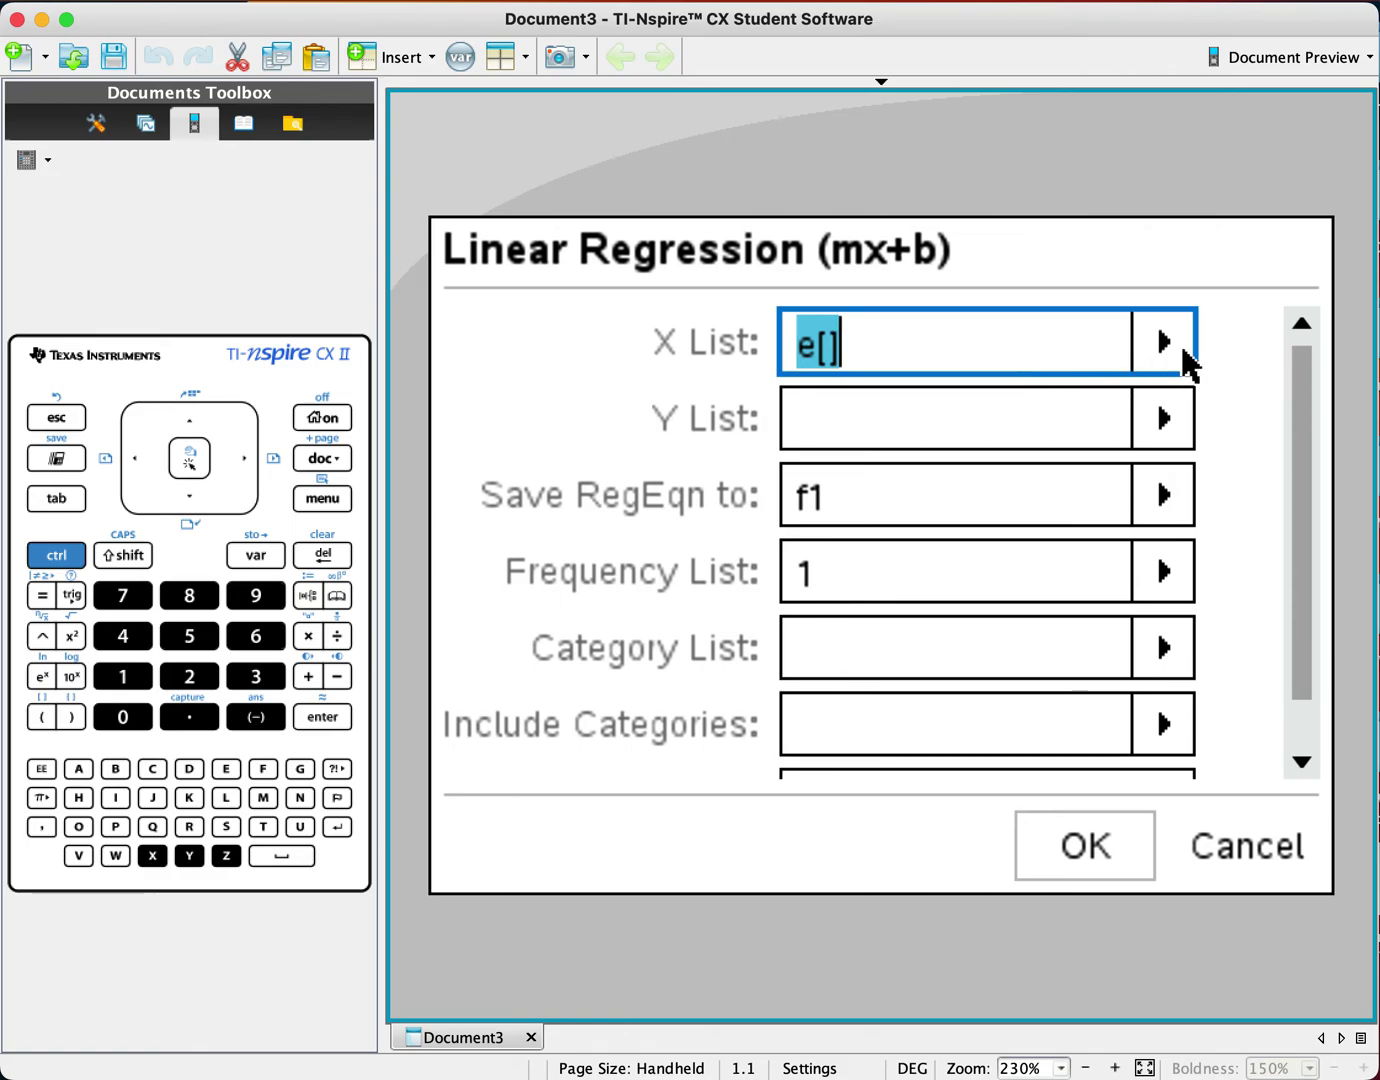
pyautogui.click(1218, 870)
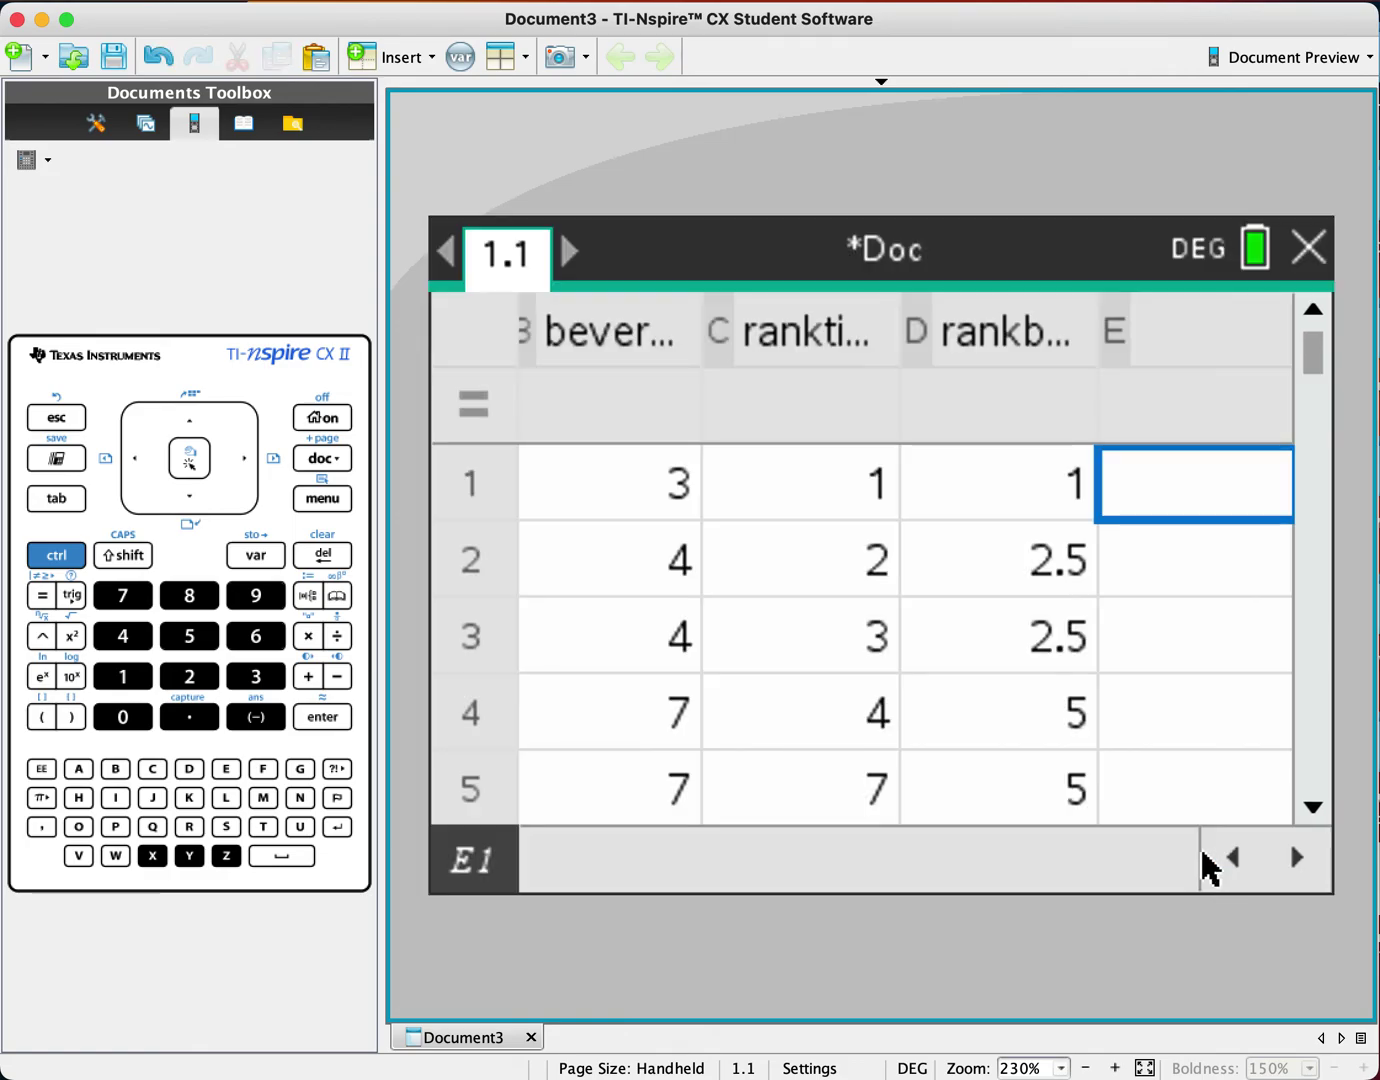
# - Run Linear Regression (mx+b) with X list rankticket and Y list rankbever
pyautogui.hotkey('ctrl', 'm')
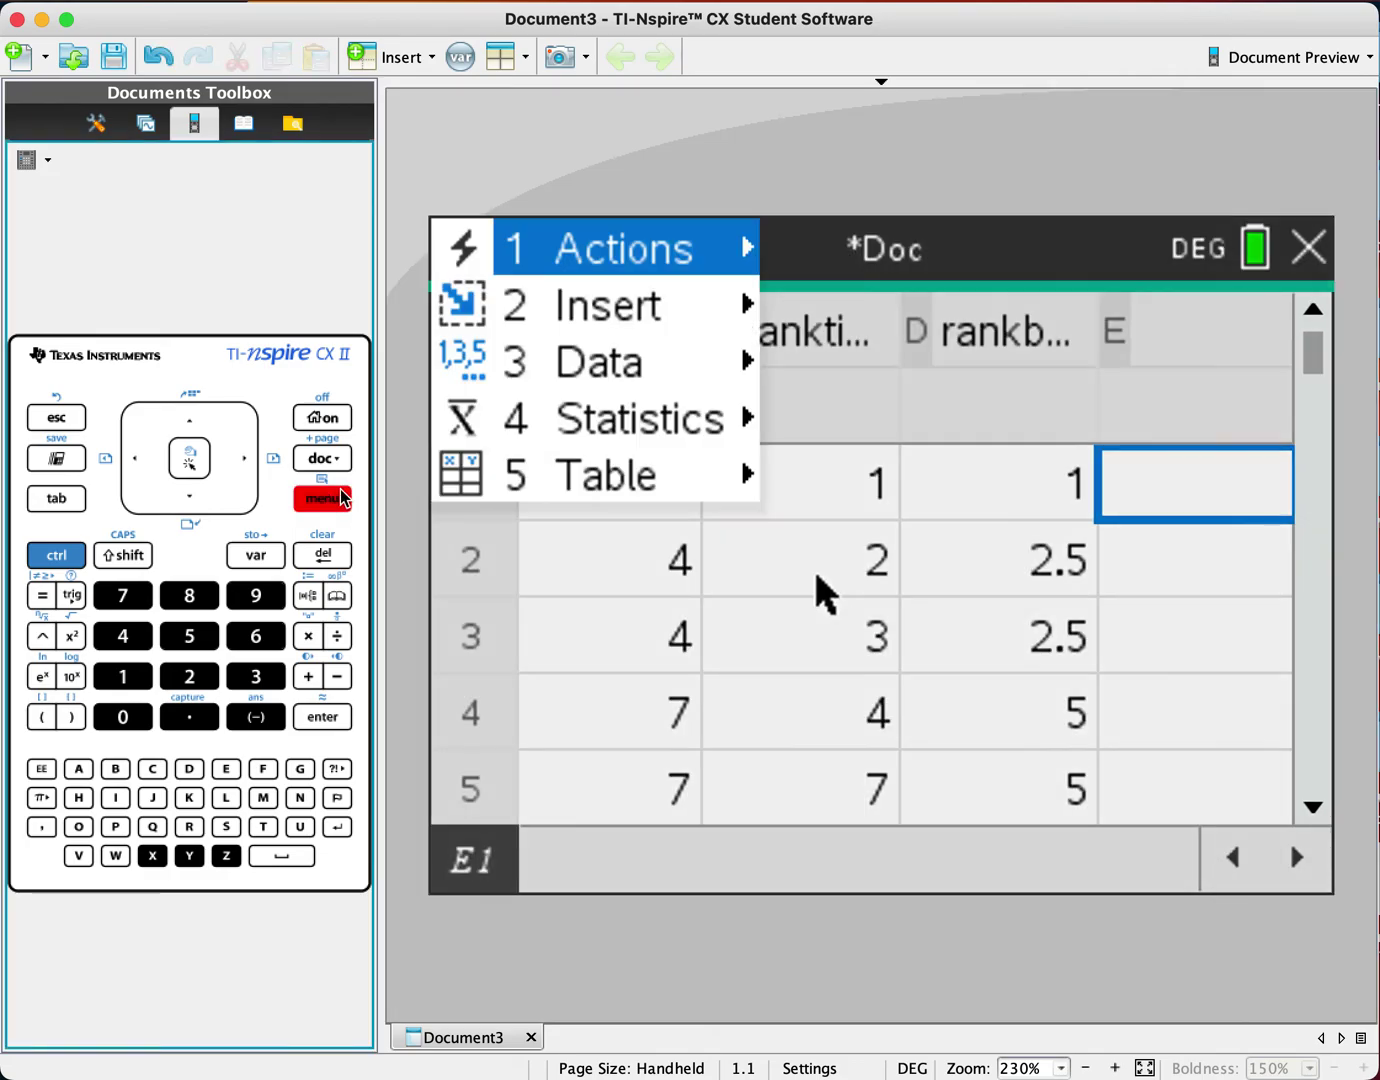
pyautogui.click(610, 436)
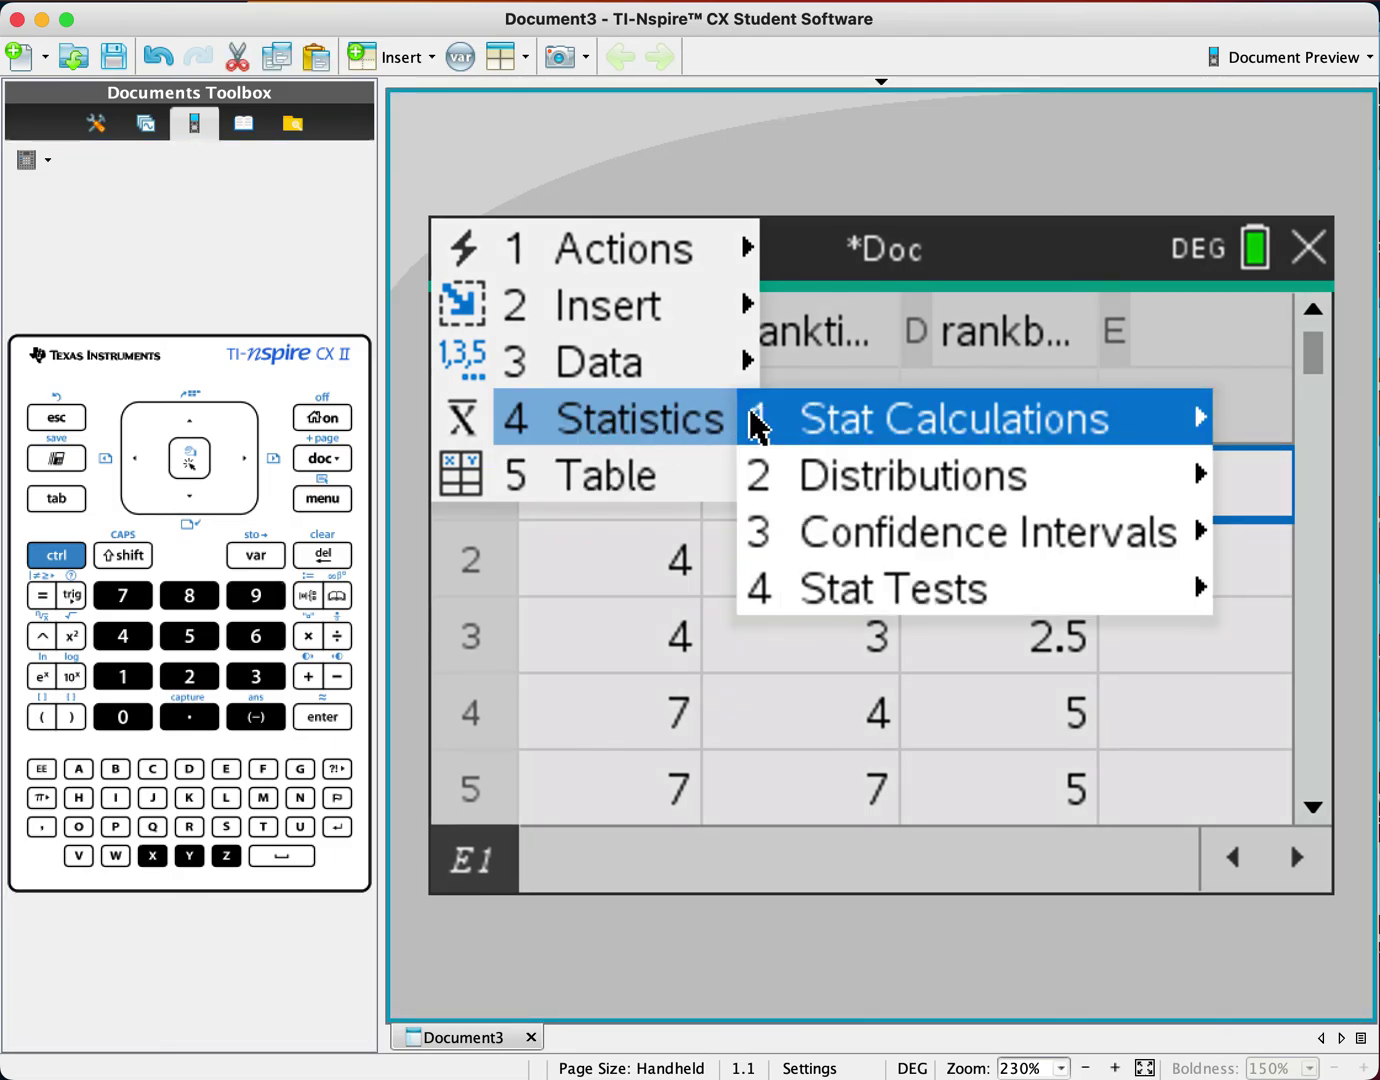
pyautogui.click(757, 425)
pyautogui.click(746, 425)
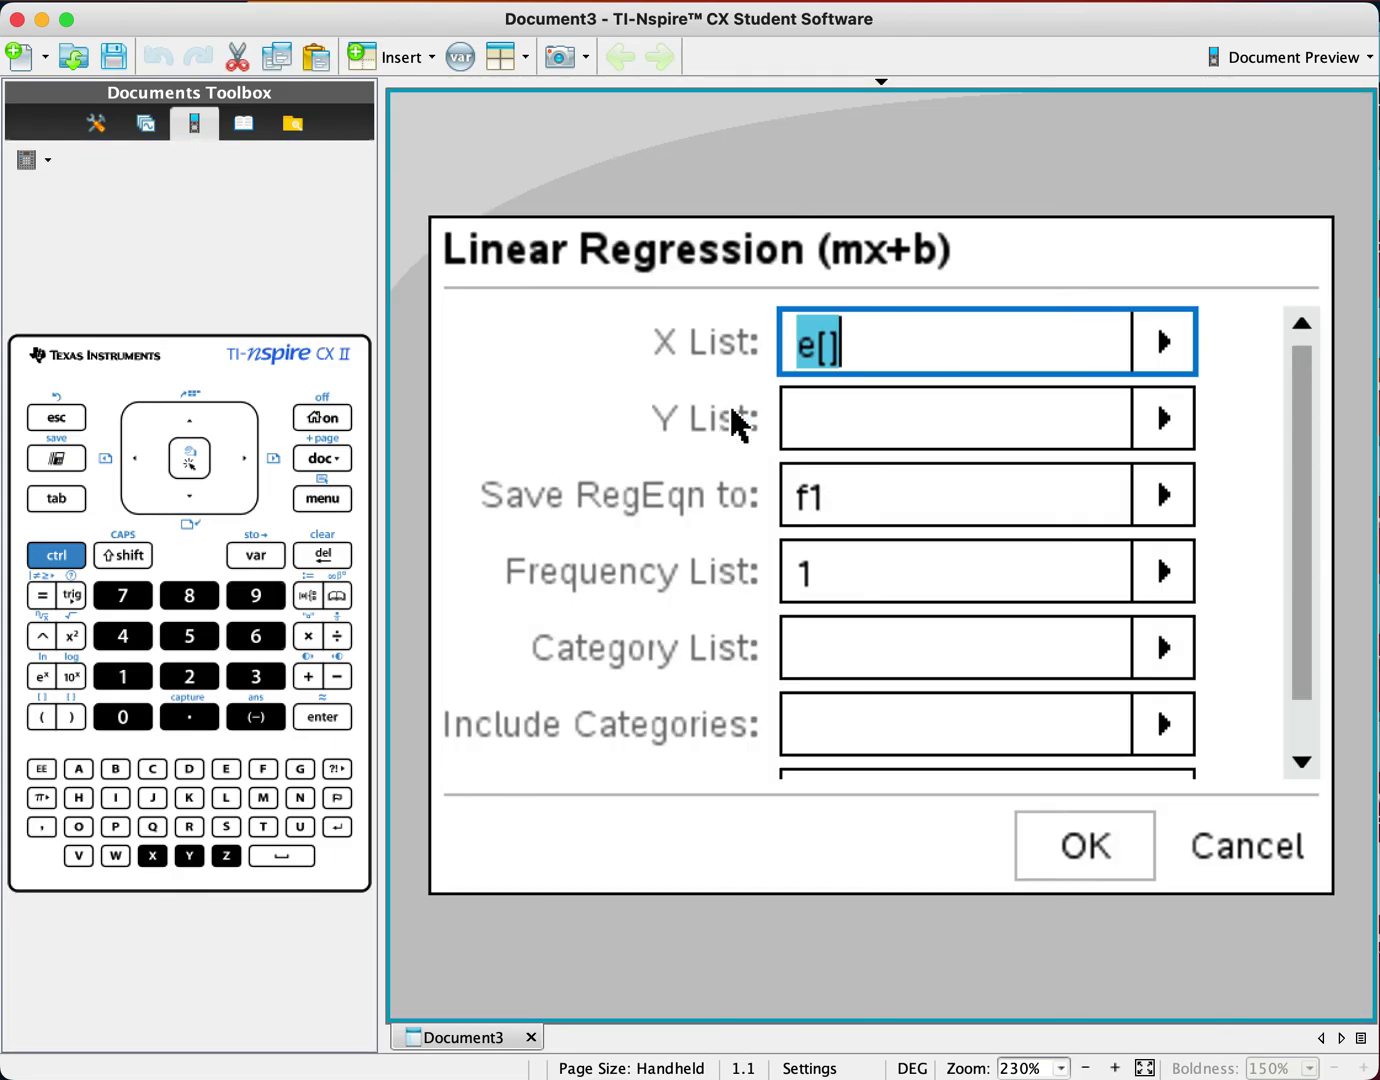
pyautogui.click(1163, 352)
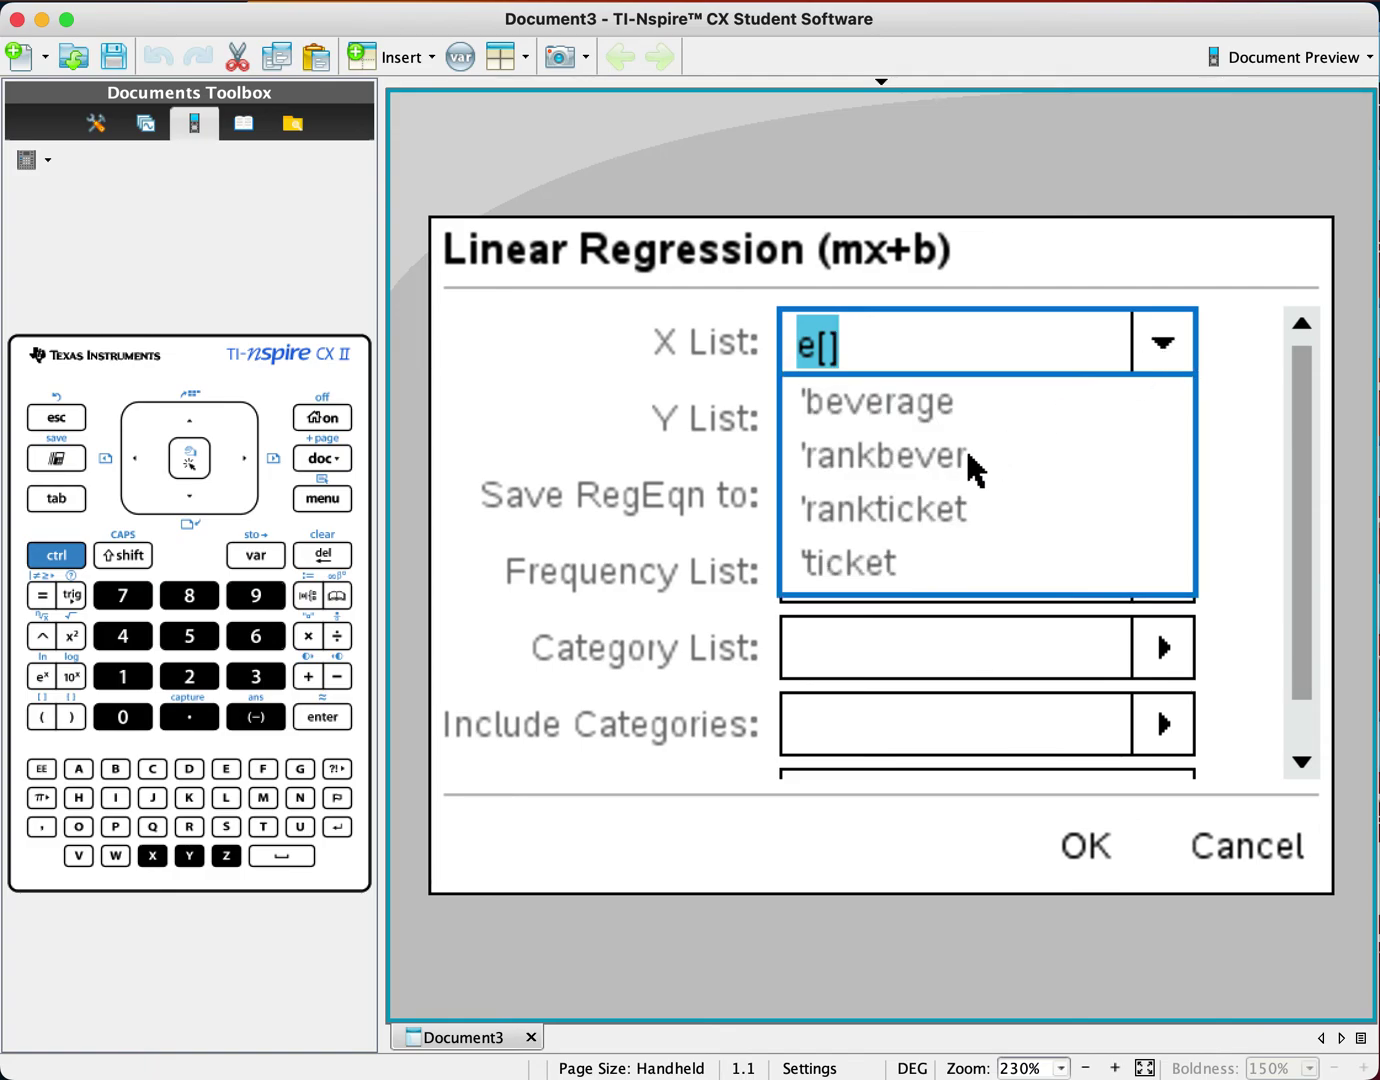
pyautogui.click(953, 504)
pyautogui.click(1160, 421)
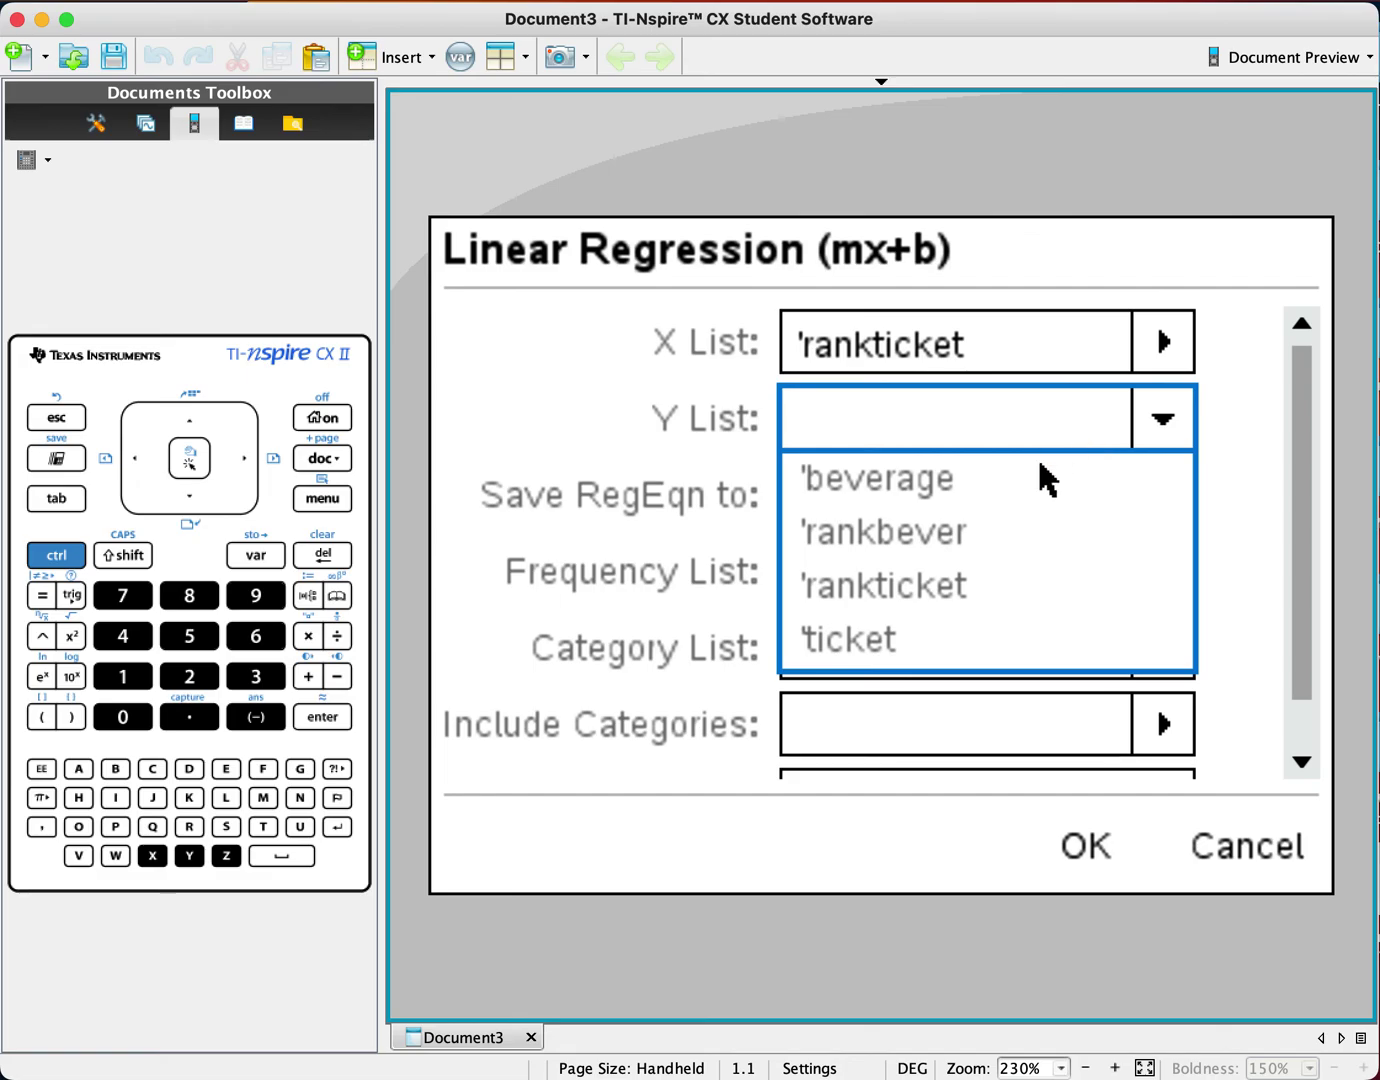
pyautogui.click(957, 532)
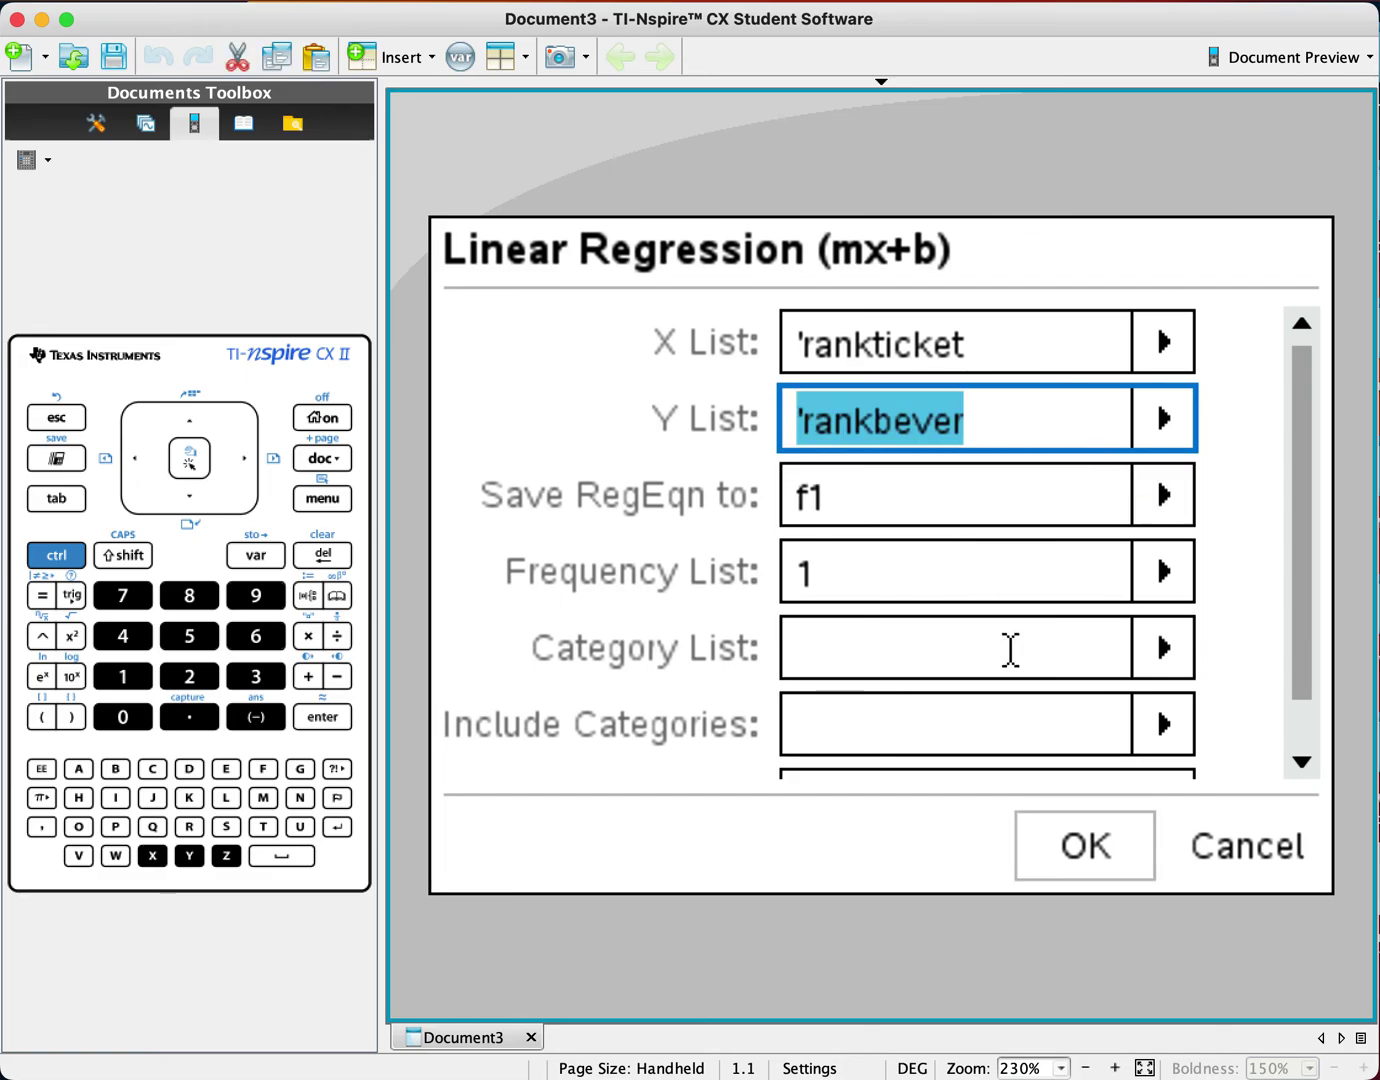
pyautogui.click(1064, 848)
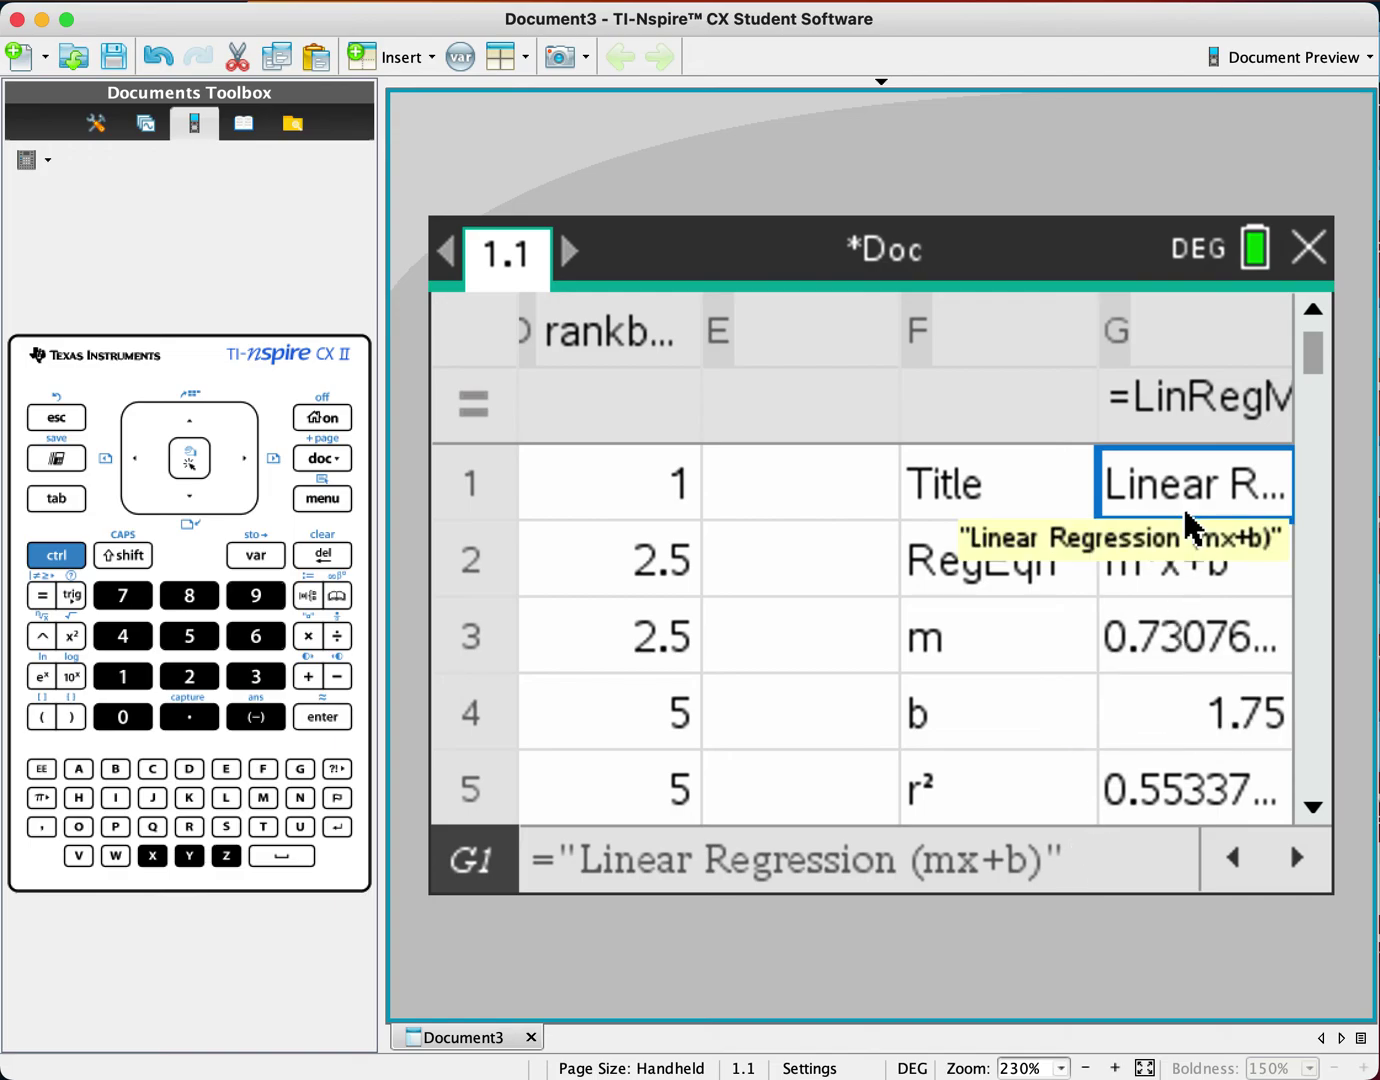
pyautogui.press('Down')
pyautogui.press('Down')
pyautogui.press('Down')
pyautogui.press('Down')
pyautogui.press('Down')
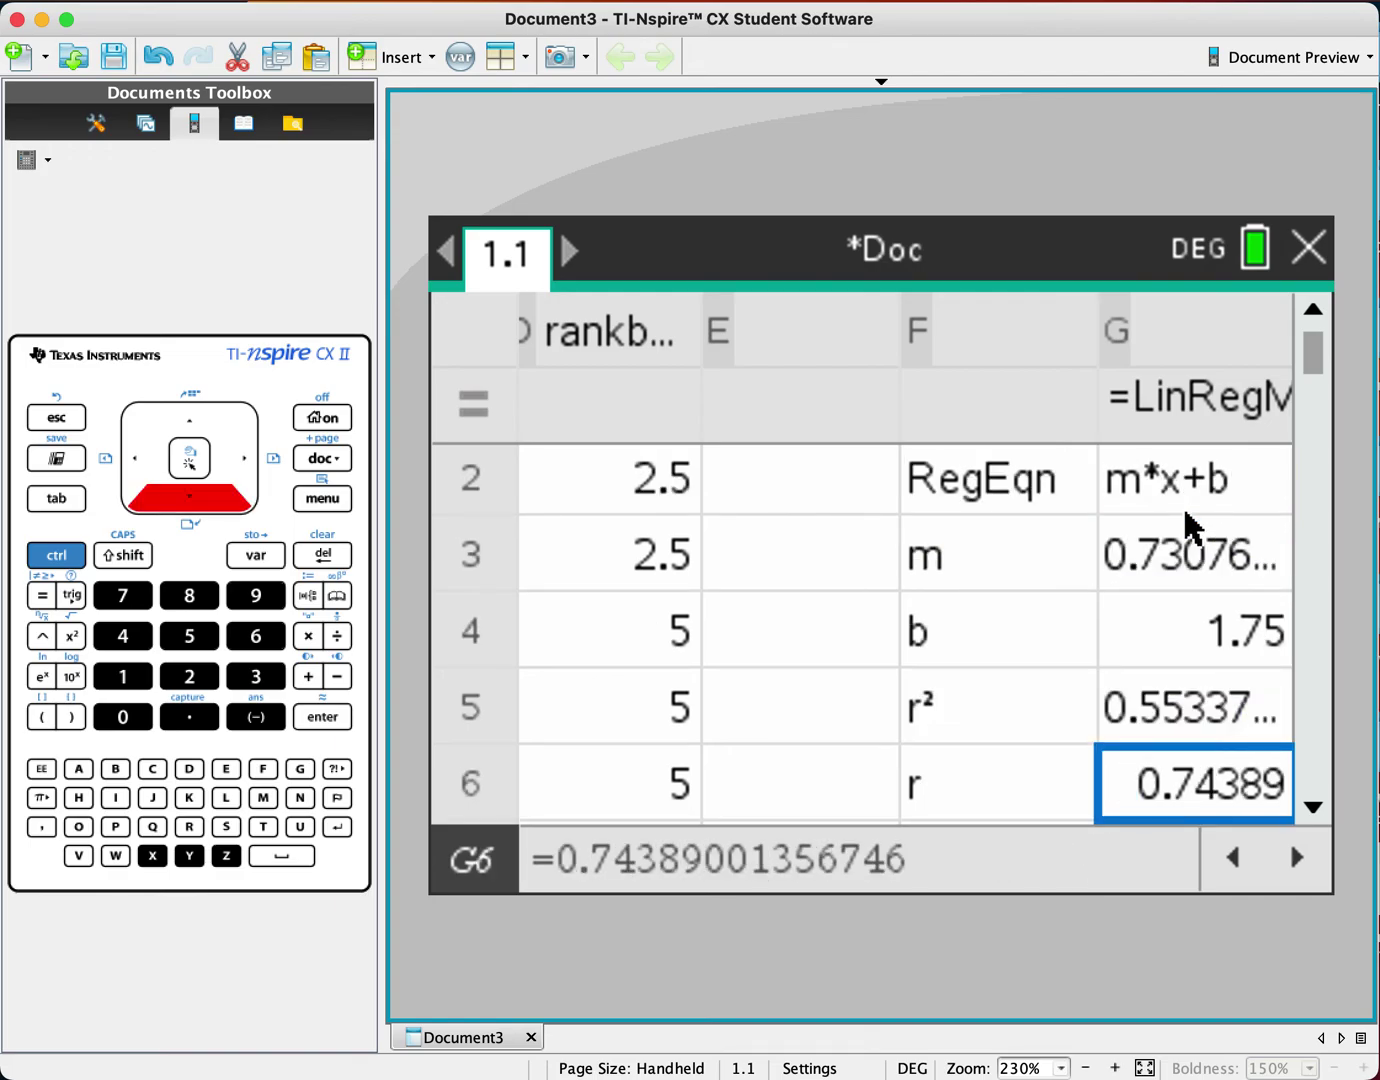
pyautogui.press('Down')
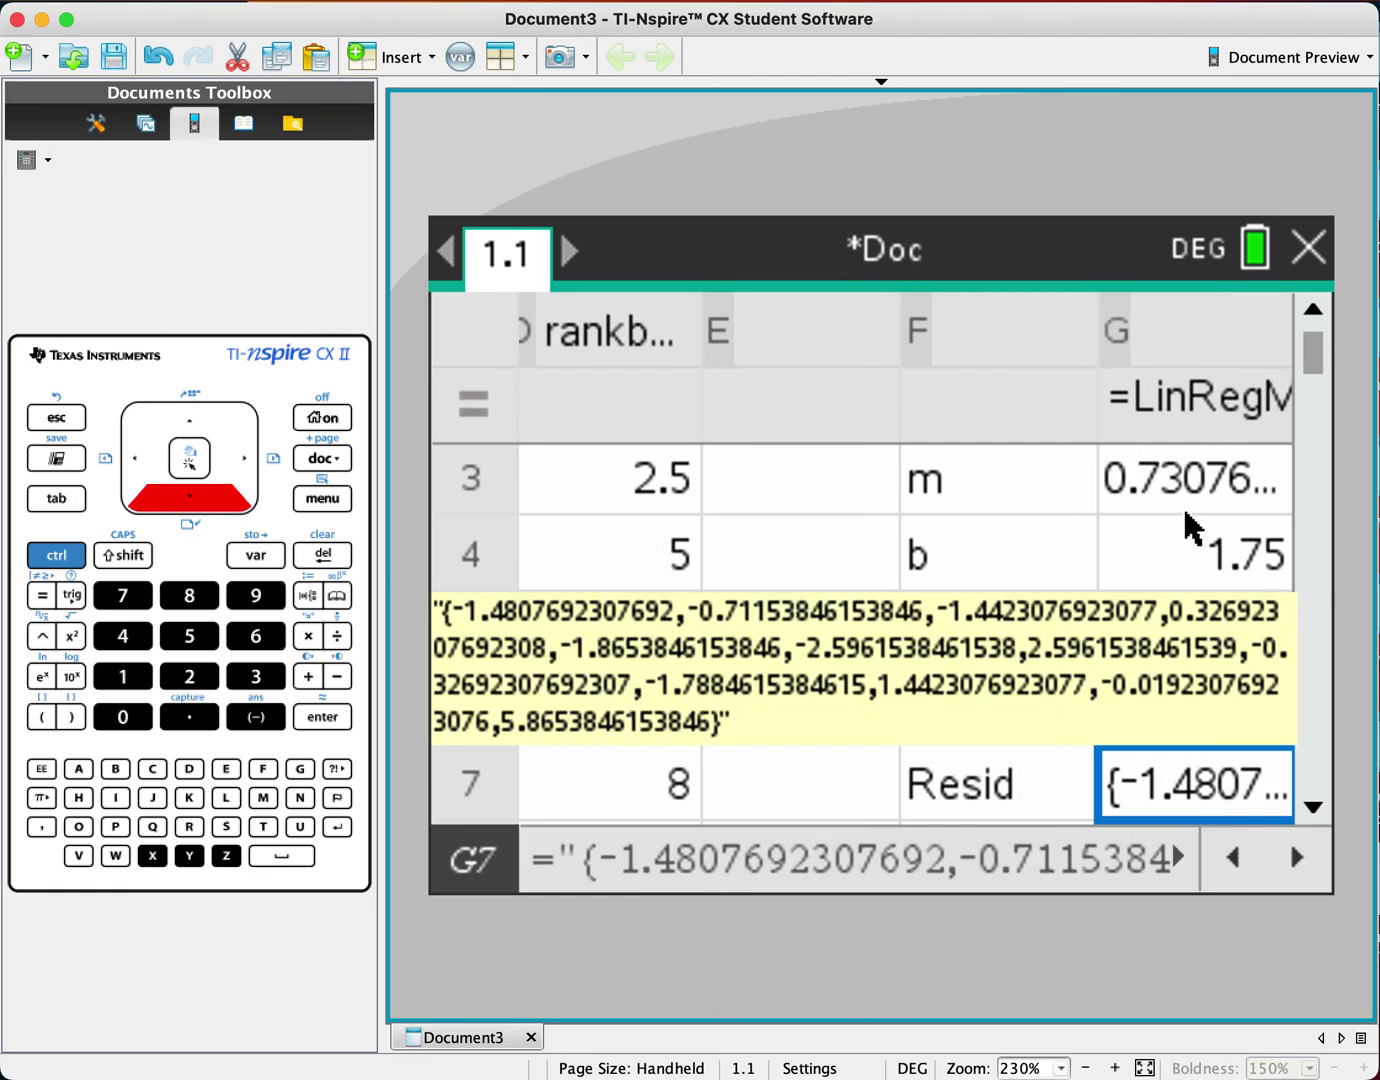
pyautogui.press('Up')
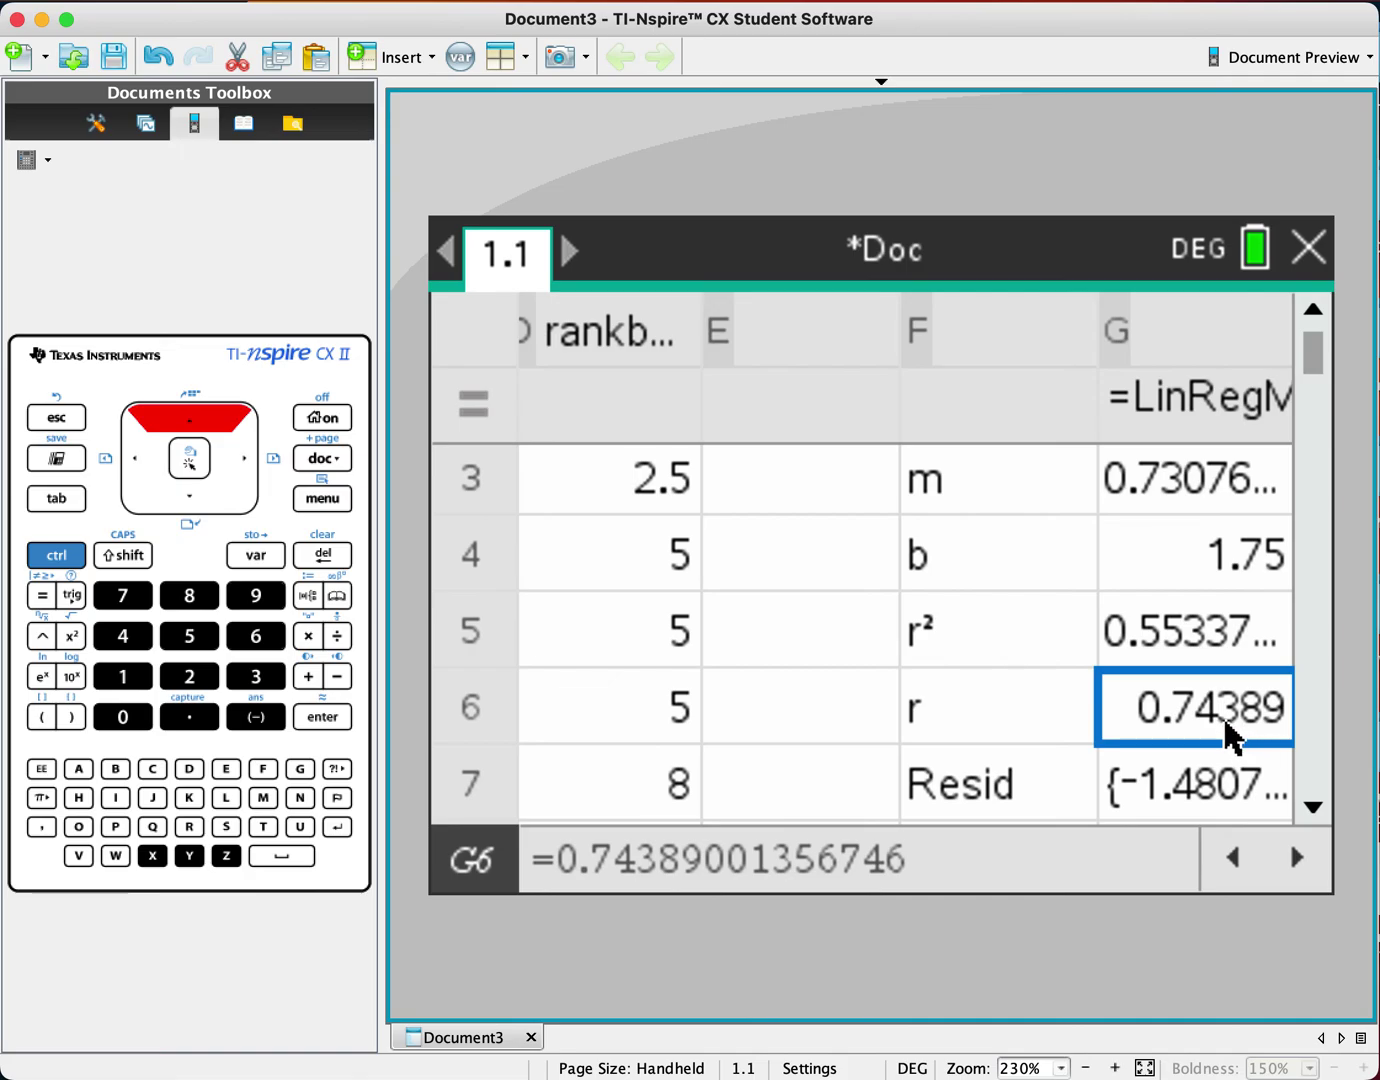
pyautogui.press('Right')
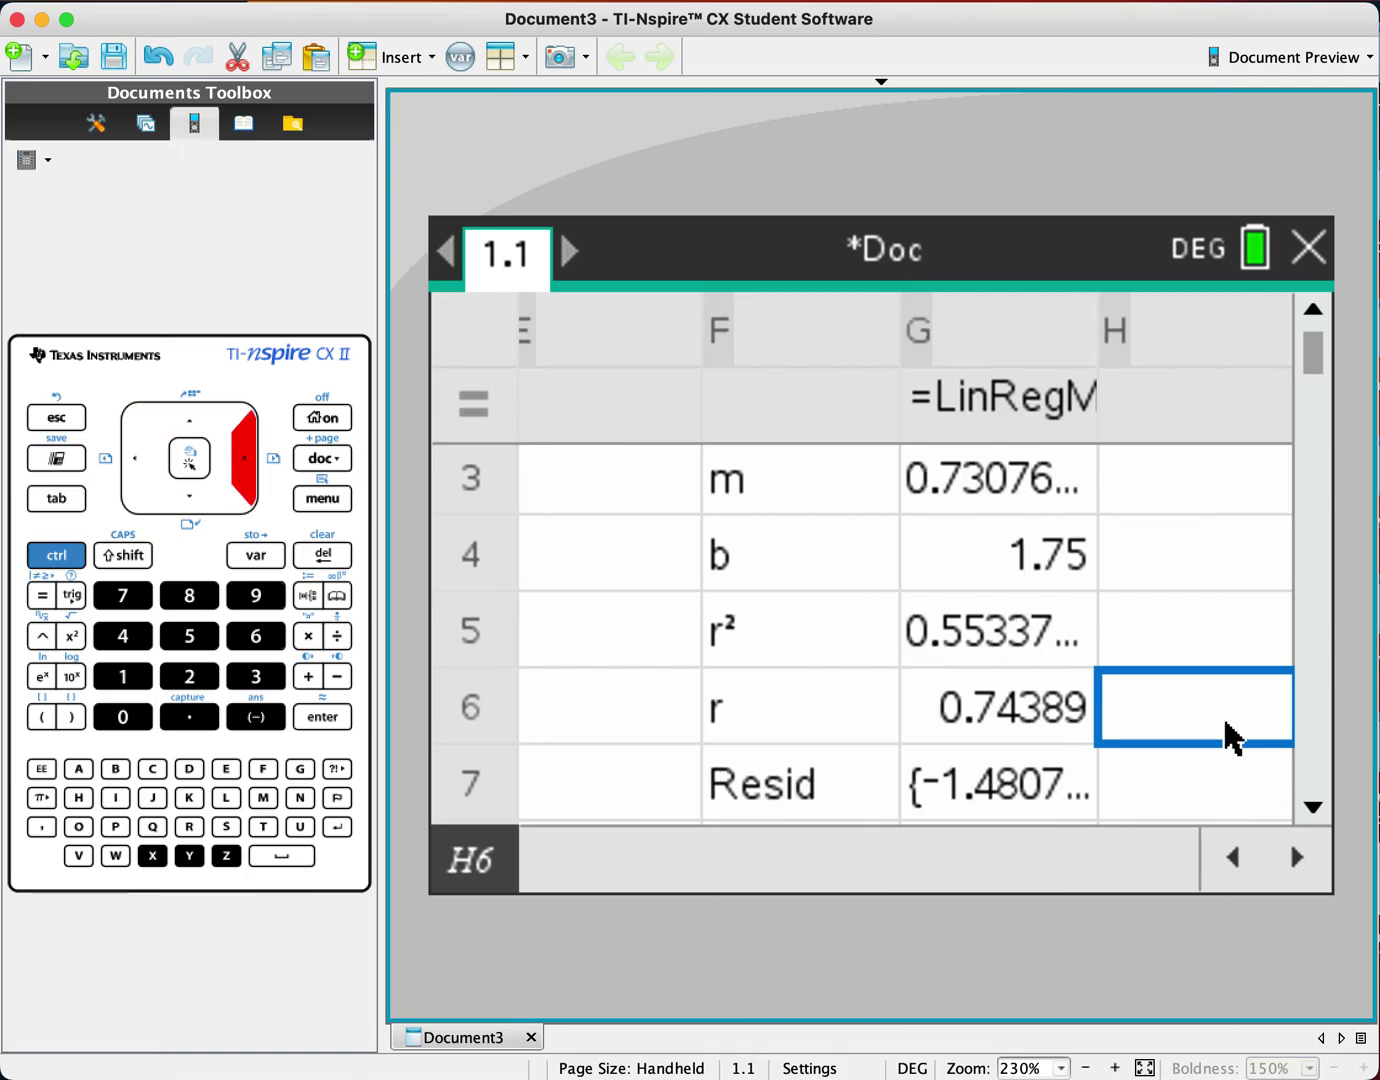
pyautogui.press('Up')
pyautogui.press('Up')
pyautogui.press('Up')
pyautogui.press('Up')
pyautogui.press('Up')
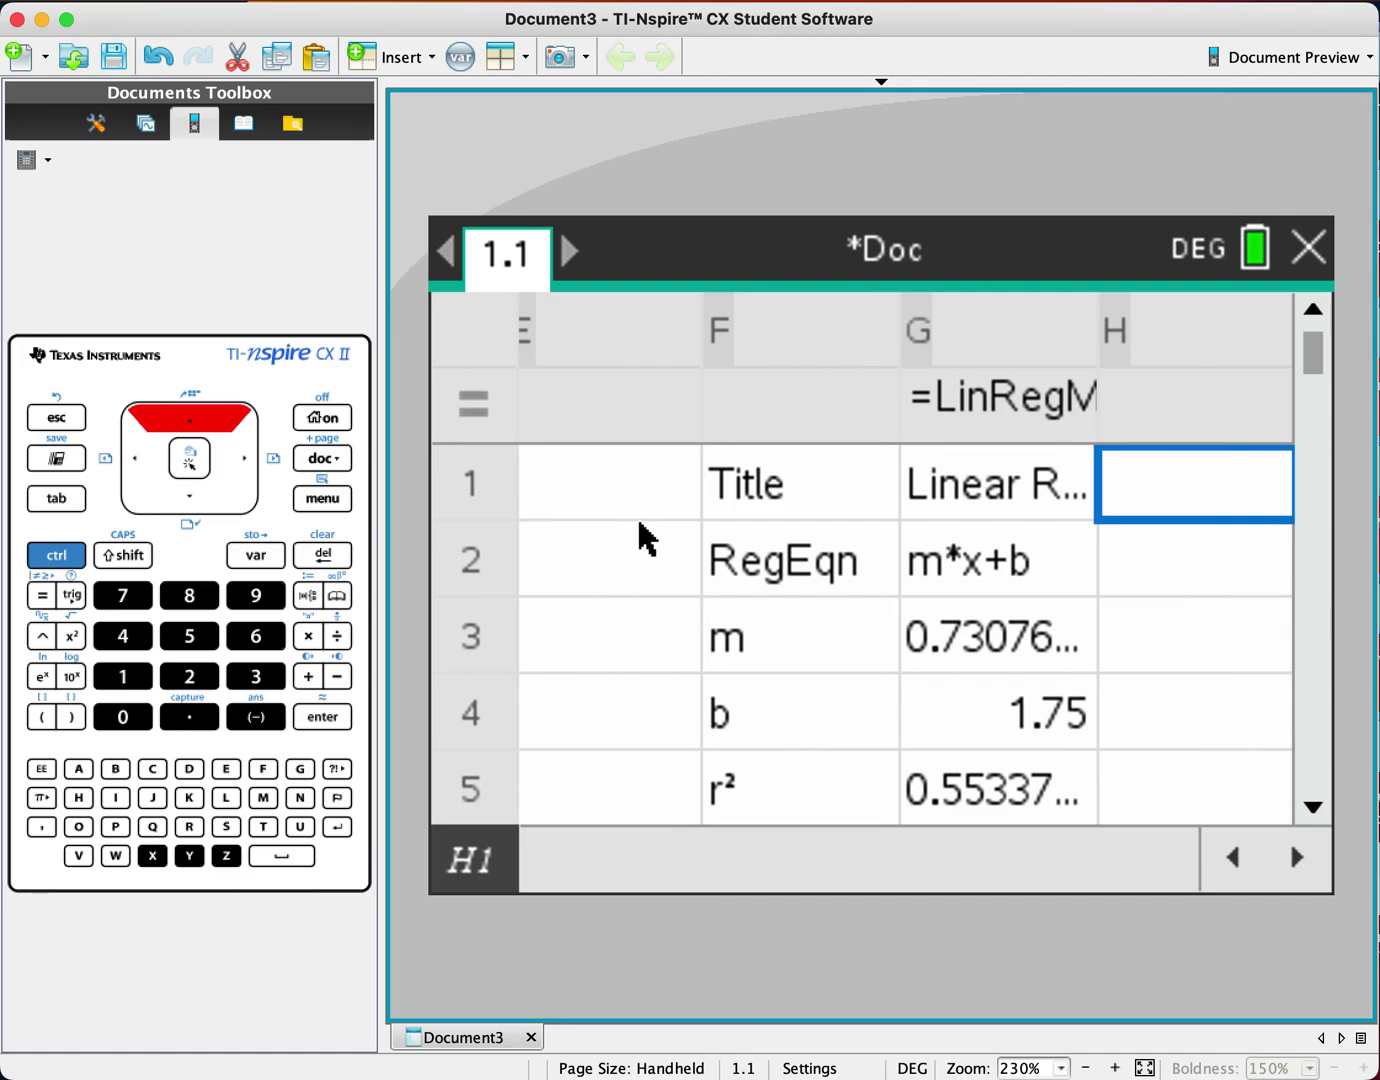
# - Run Linear Regression (mx+b) with X list ticket and Y list beverage, then select r
pyautogui.click(342, 499)
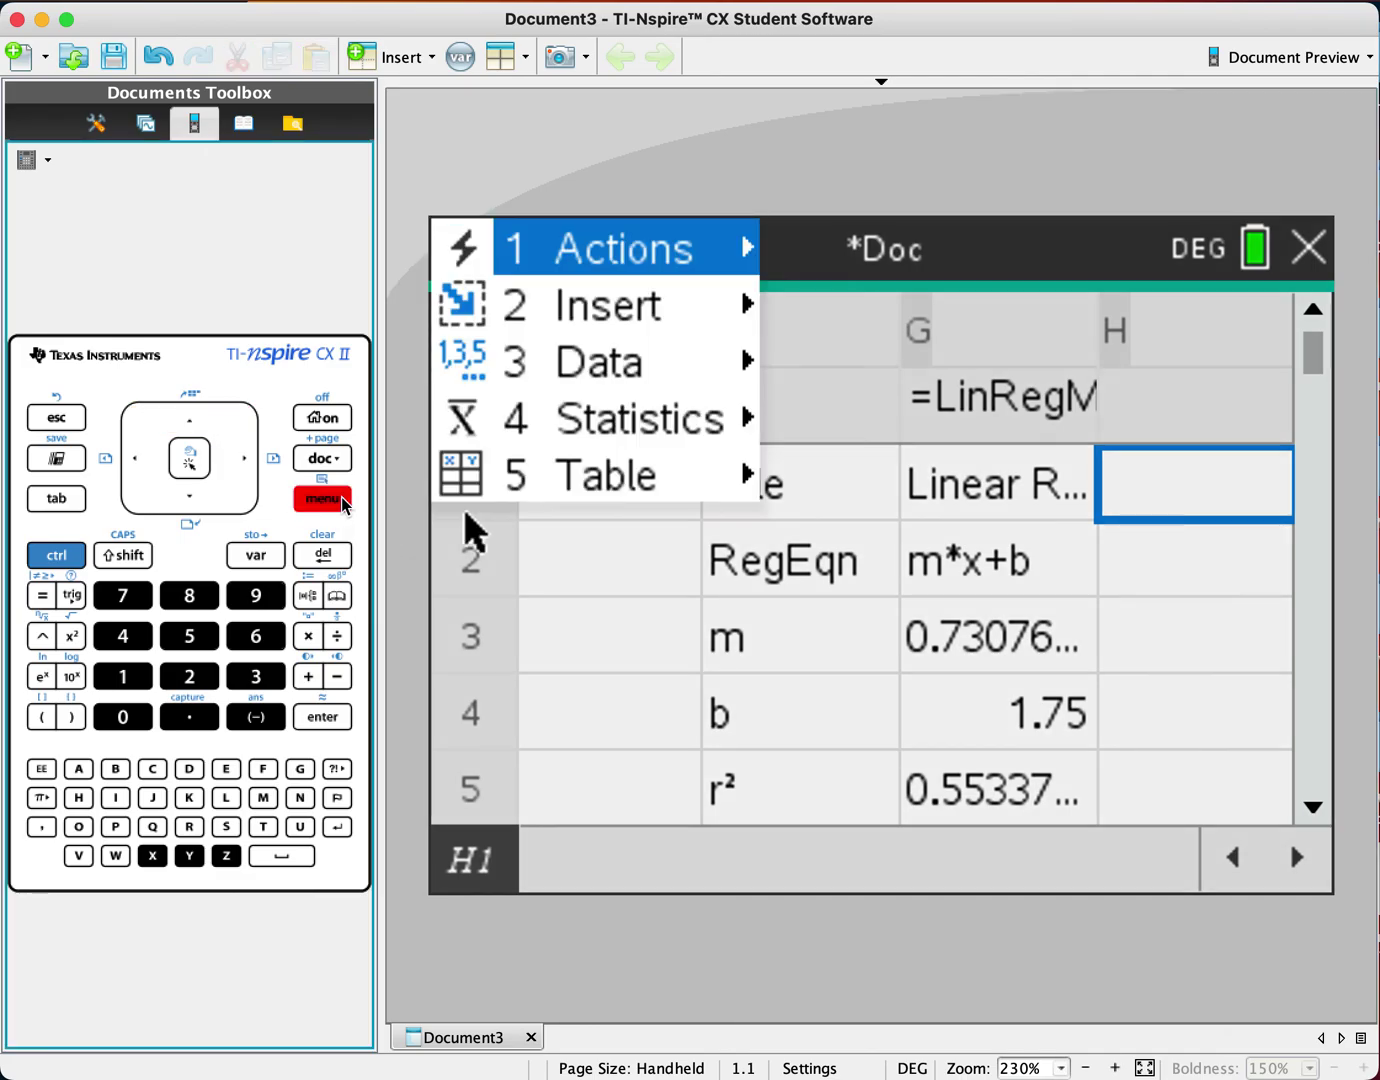
pyautogui.moveTo(546, 437)
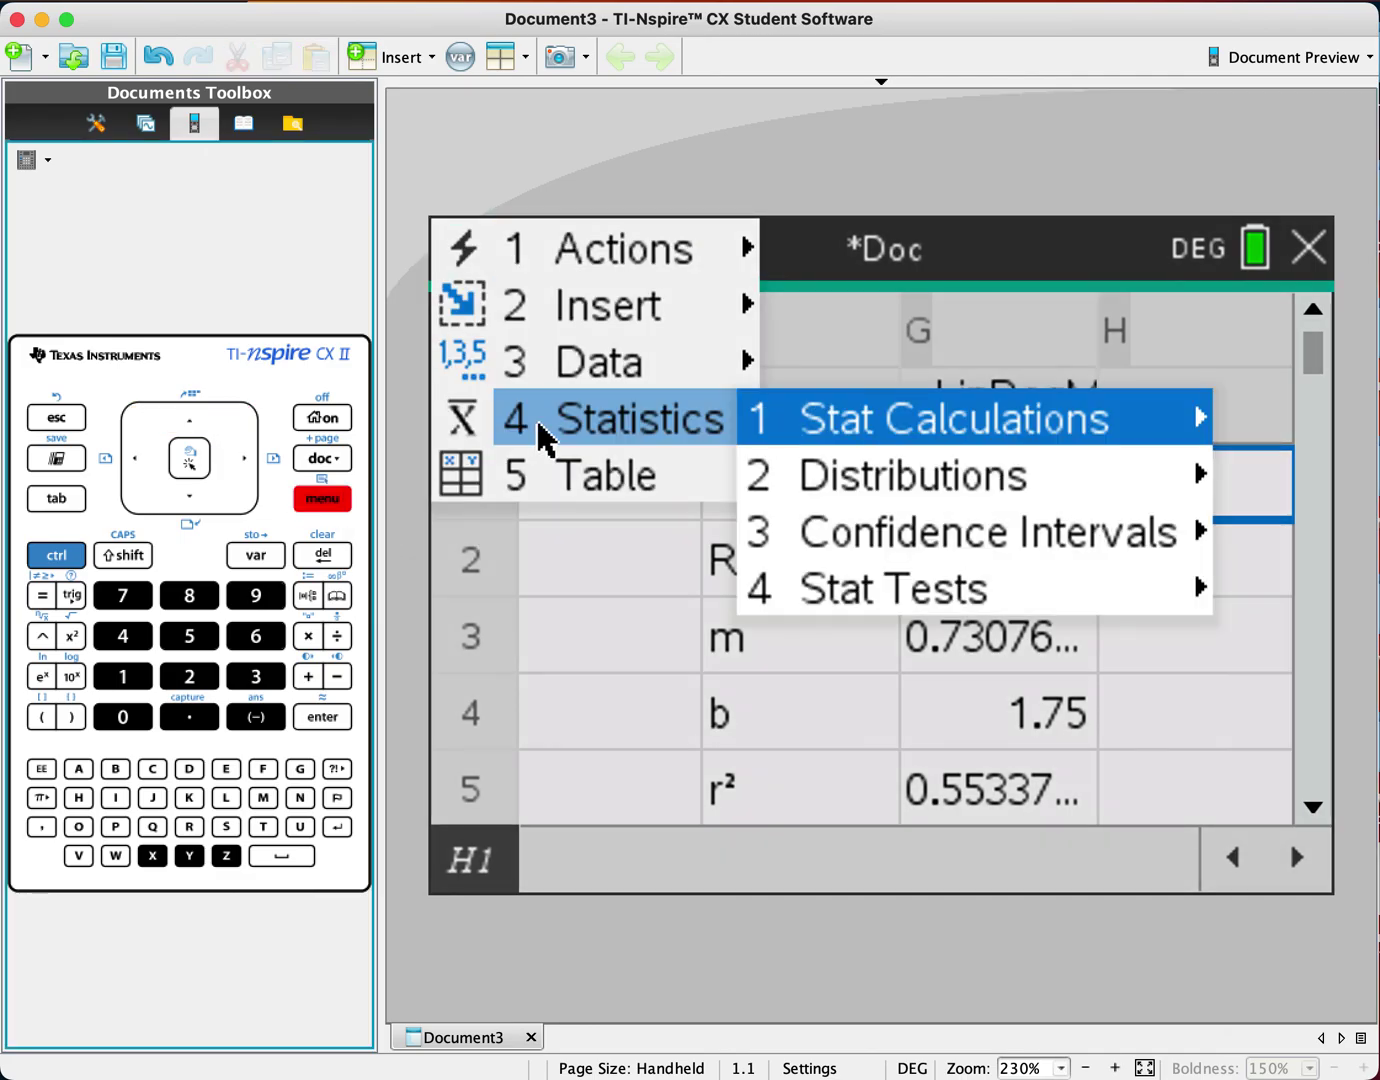
pyautogui.moveTo(825, 416)
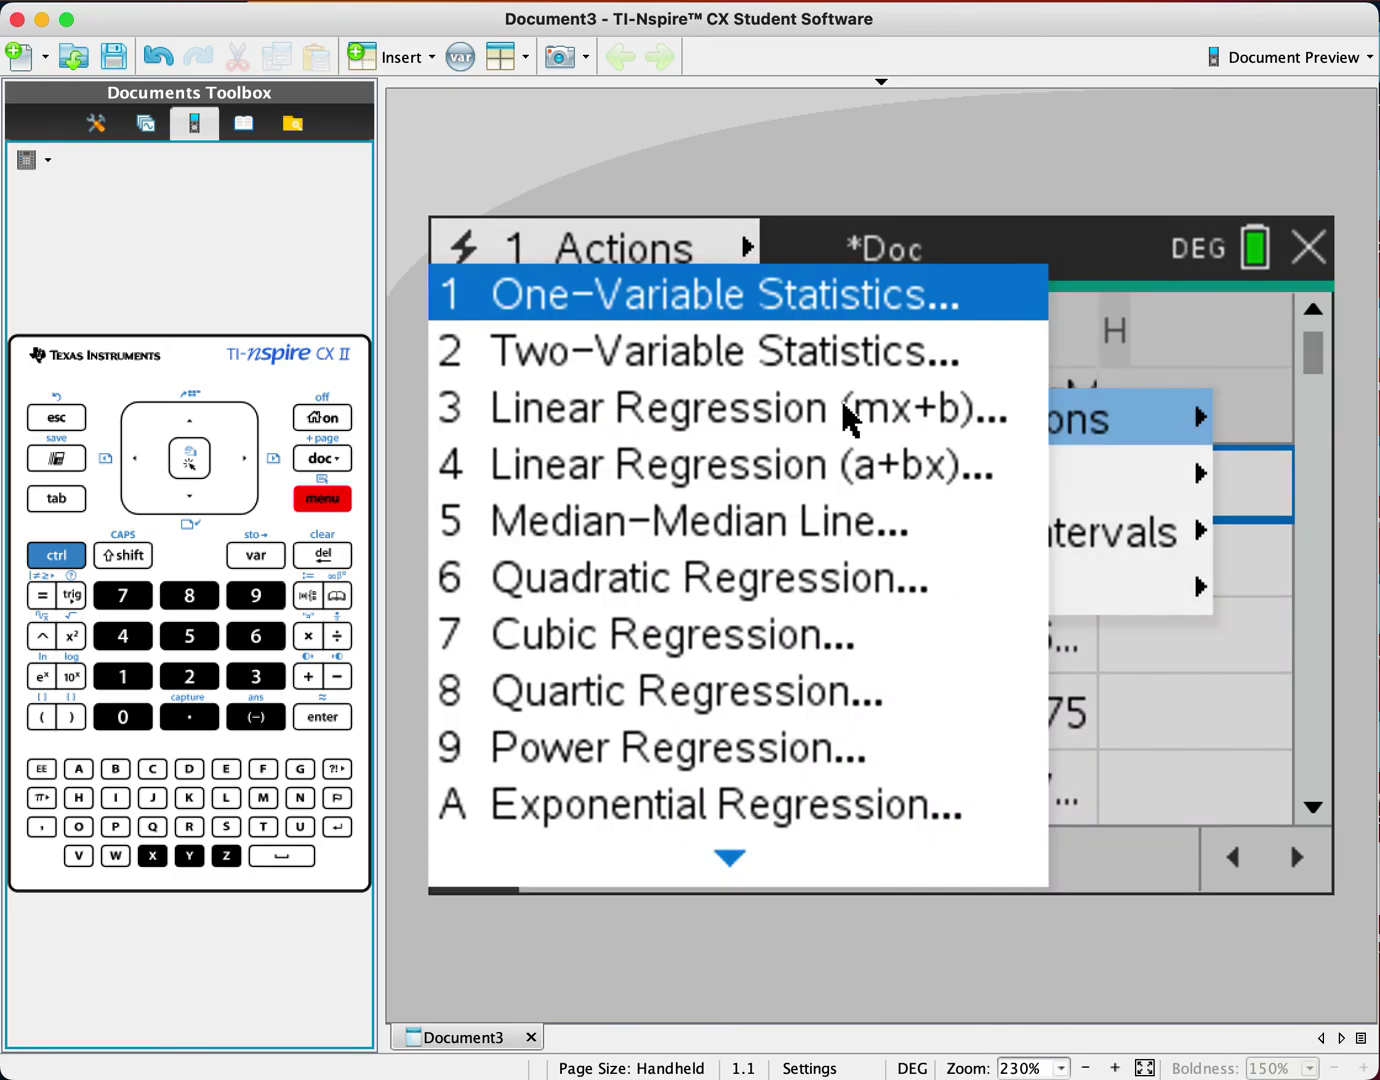
pyautogui.click(848, 415)
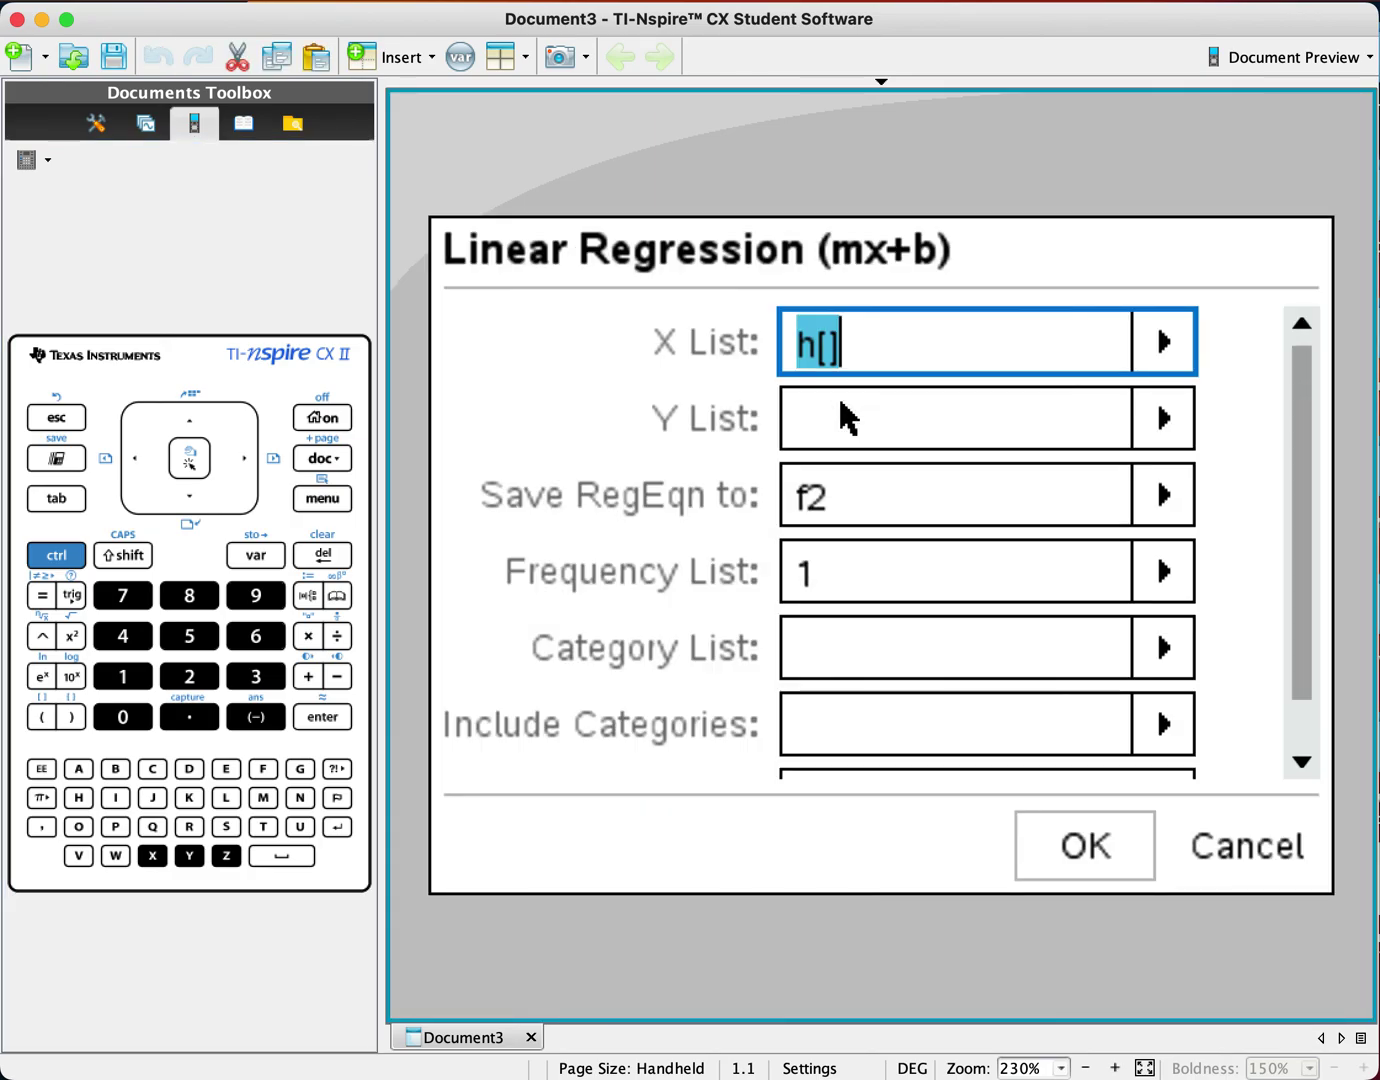
pyautogui.click(1163, 350)
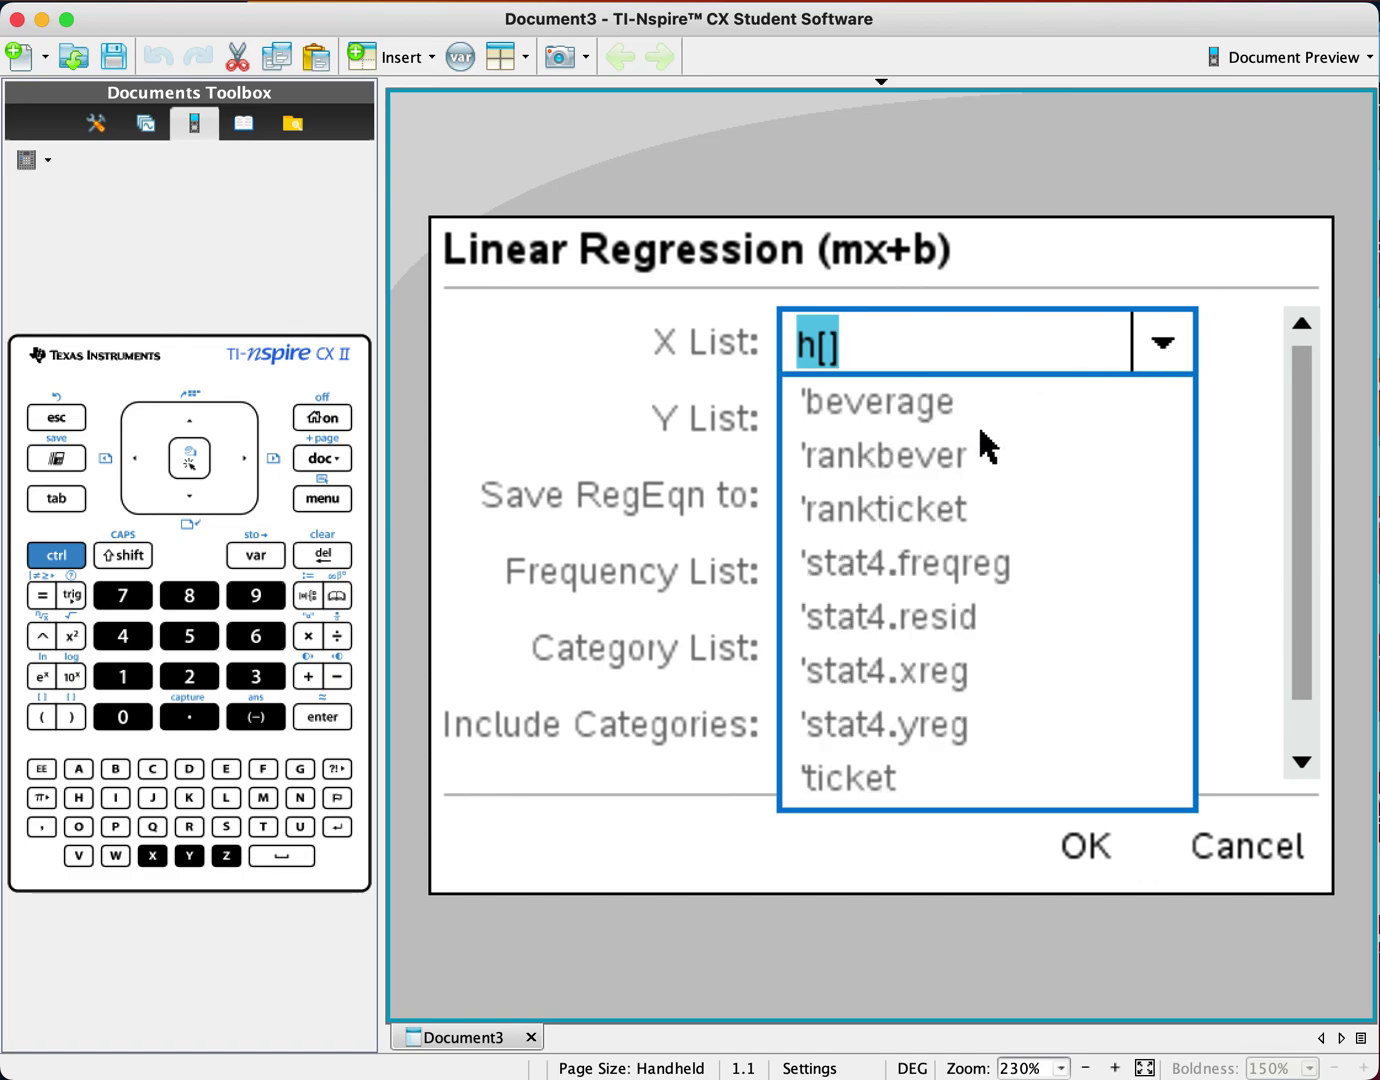
pyautogui.click(892, 791)
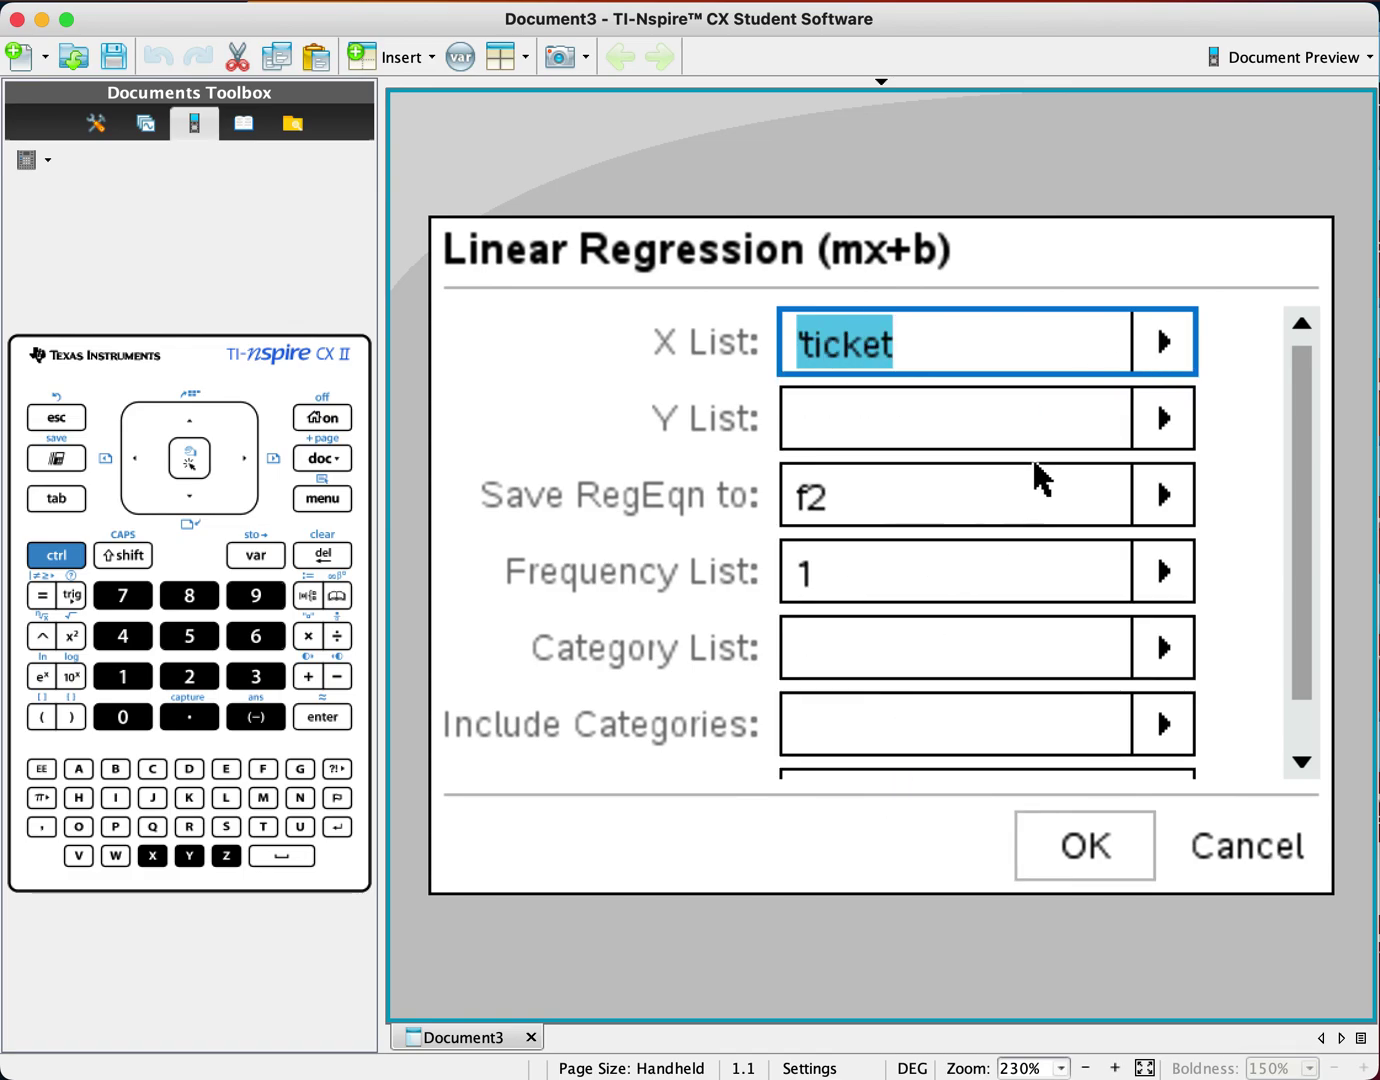
pyautogui.click(1150, 432)
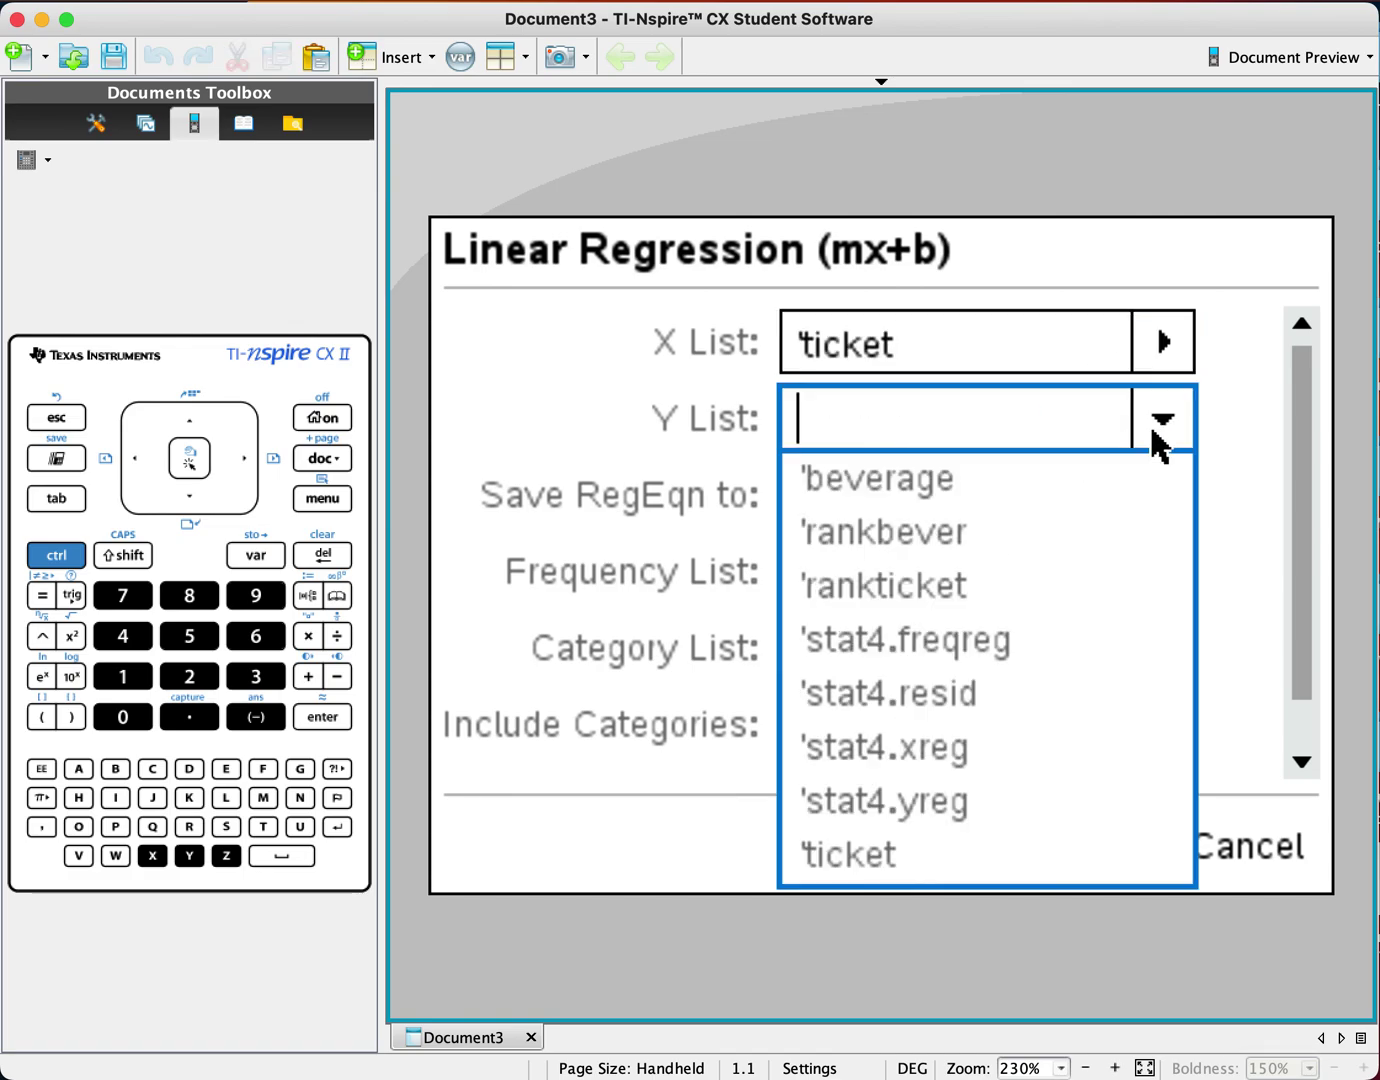
pyautogui.click(949, 484)
pyautogui.click(1099, 855)
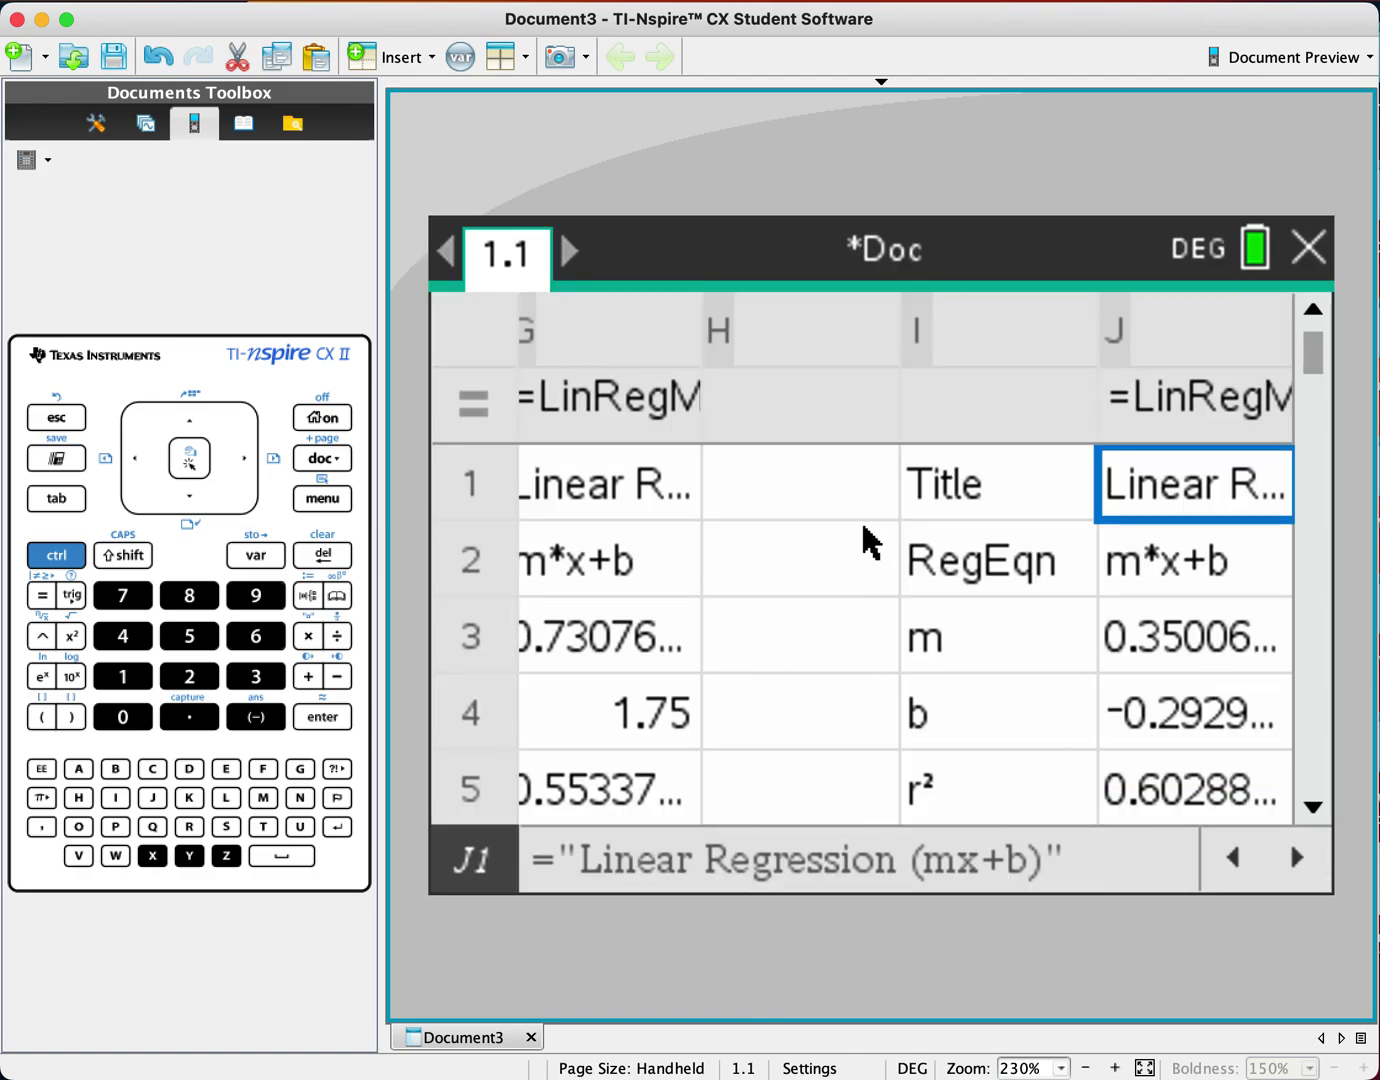
pyautogui.press('Down')
pyautogui.press('Down')
pyautogui.press('Down')
pyautogui.press('Down')
pyautogui.press('Down')
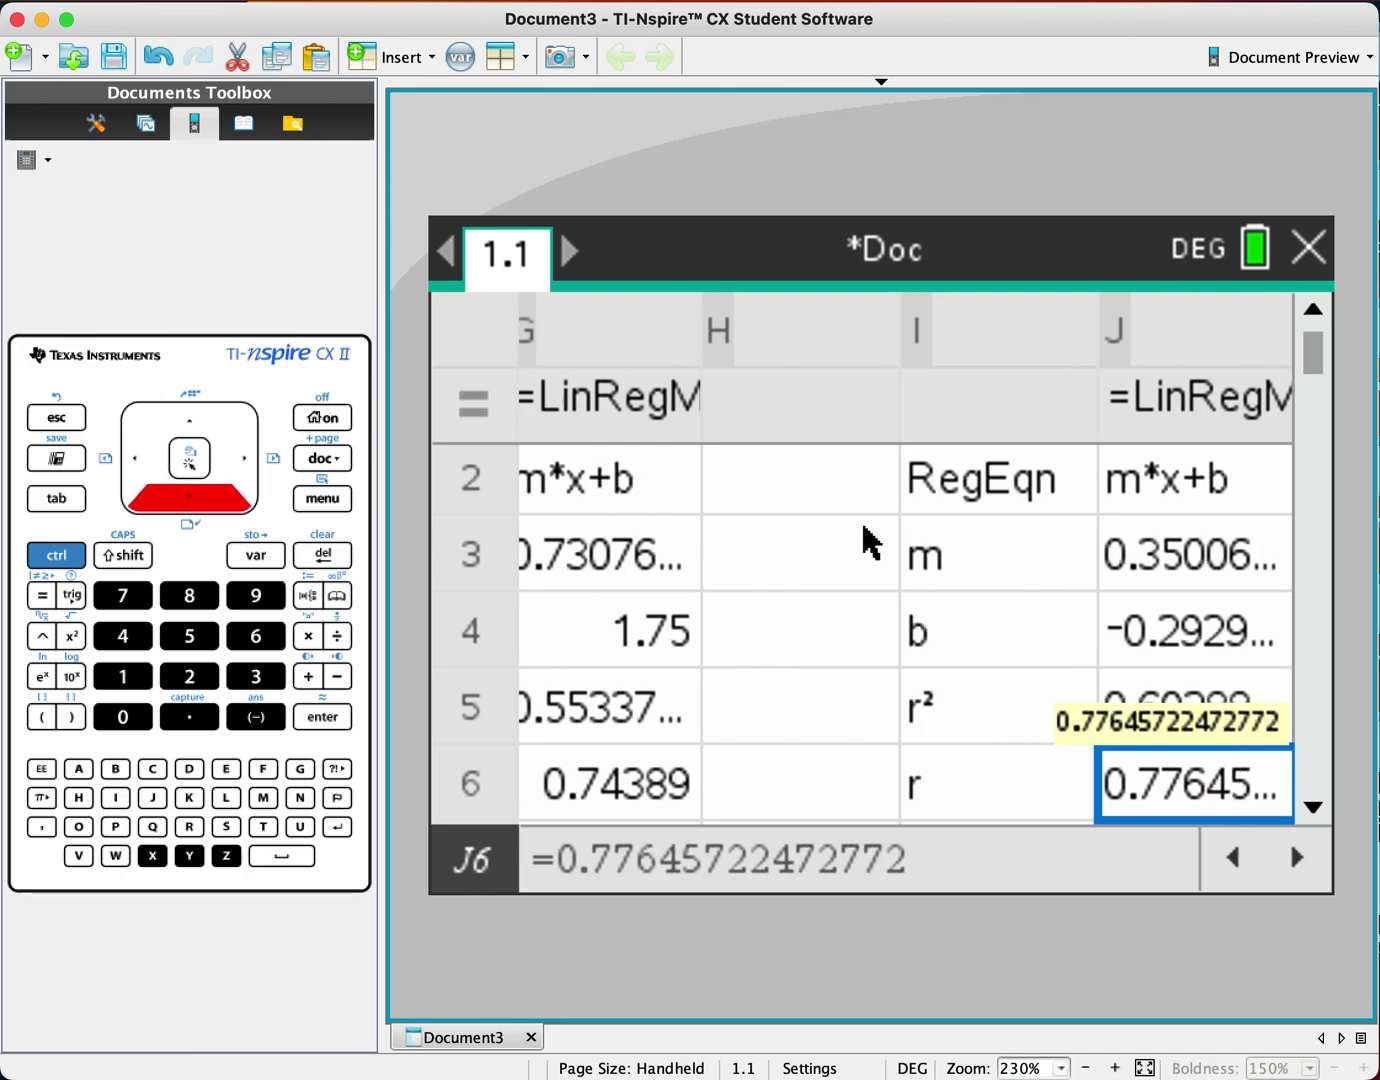